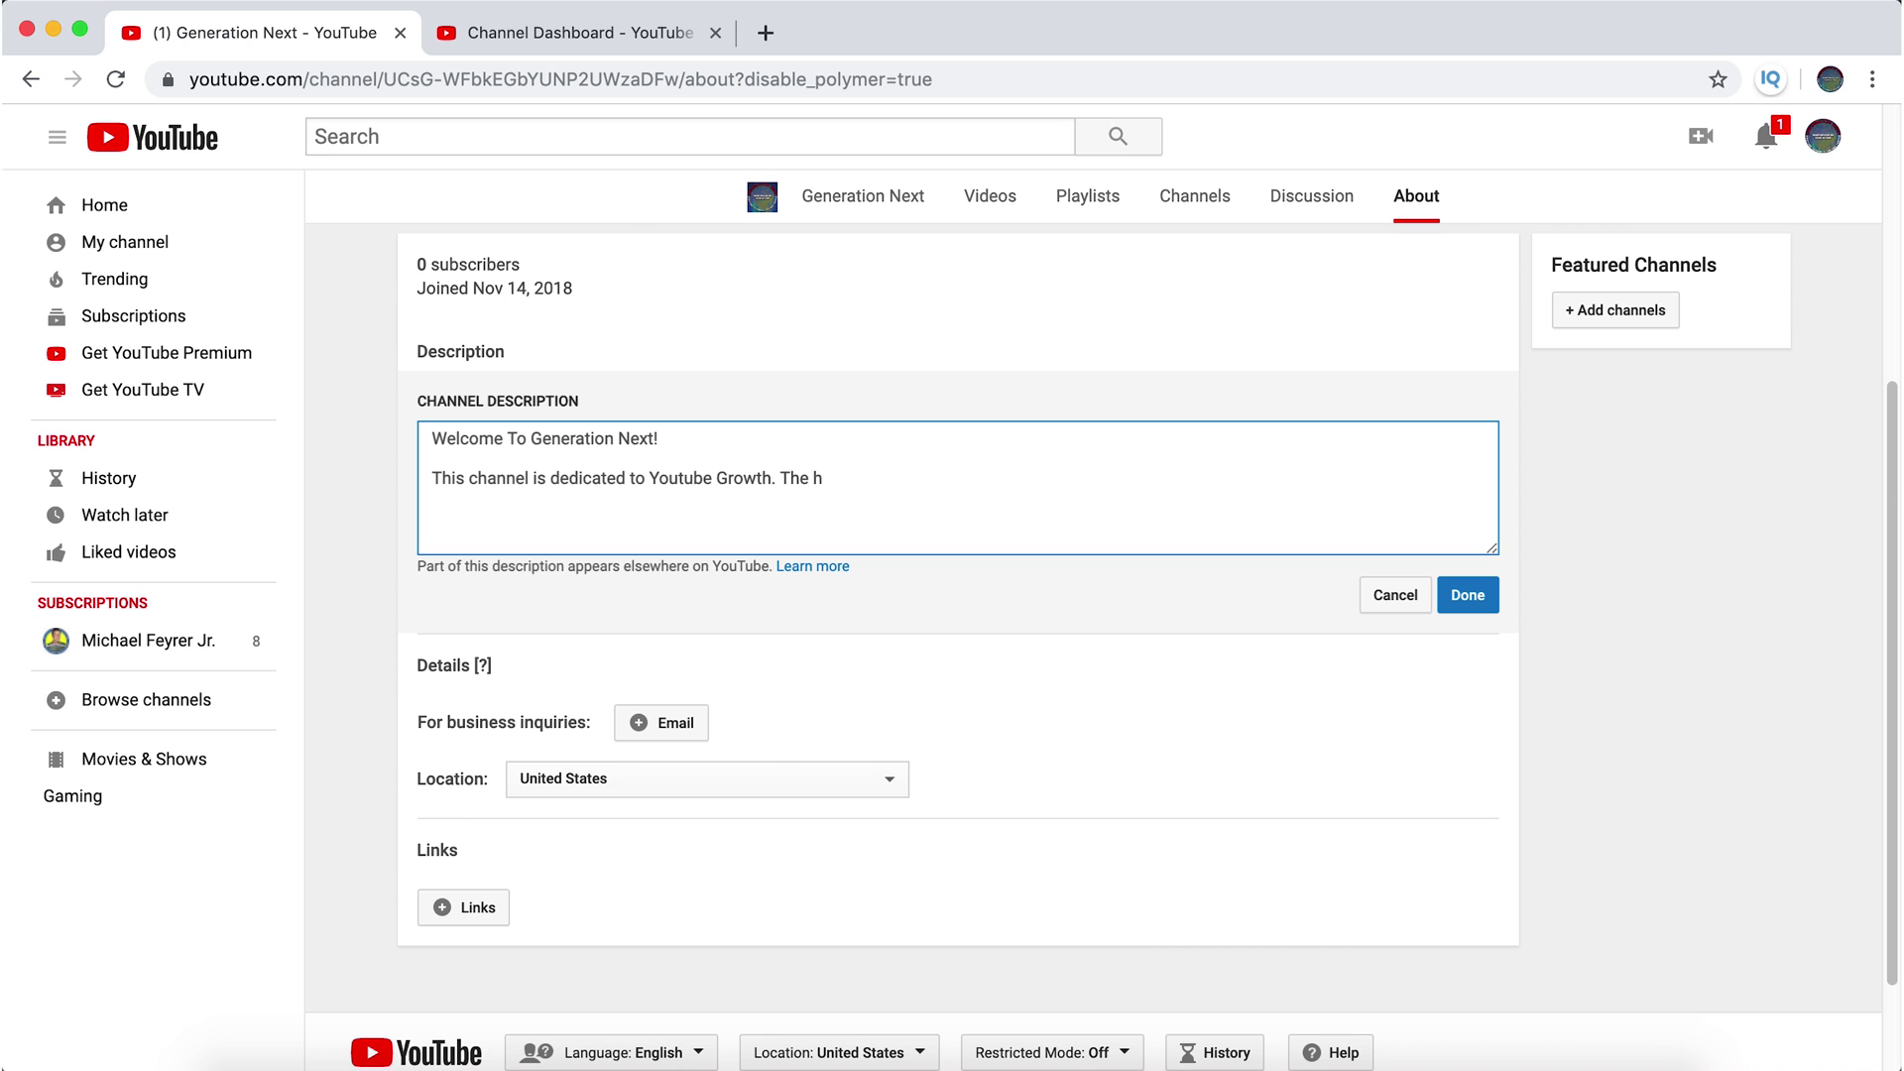
- Type 'This is a hub for youtube beginners to gain knowledge on the youtube Algorithm', correcting Algorithm's spelling
left_click(587, 35)
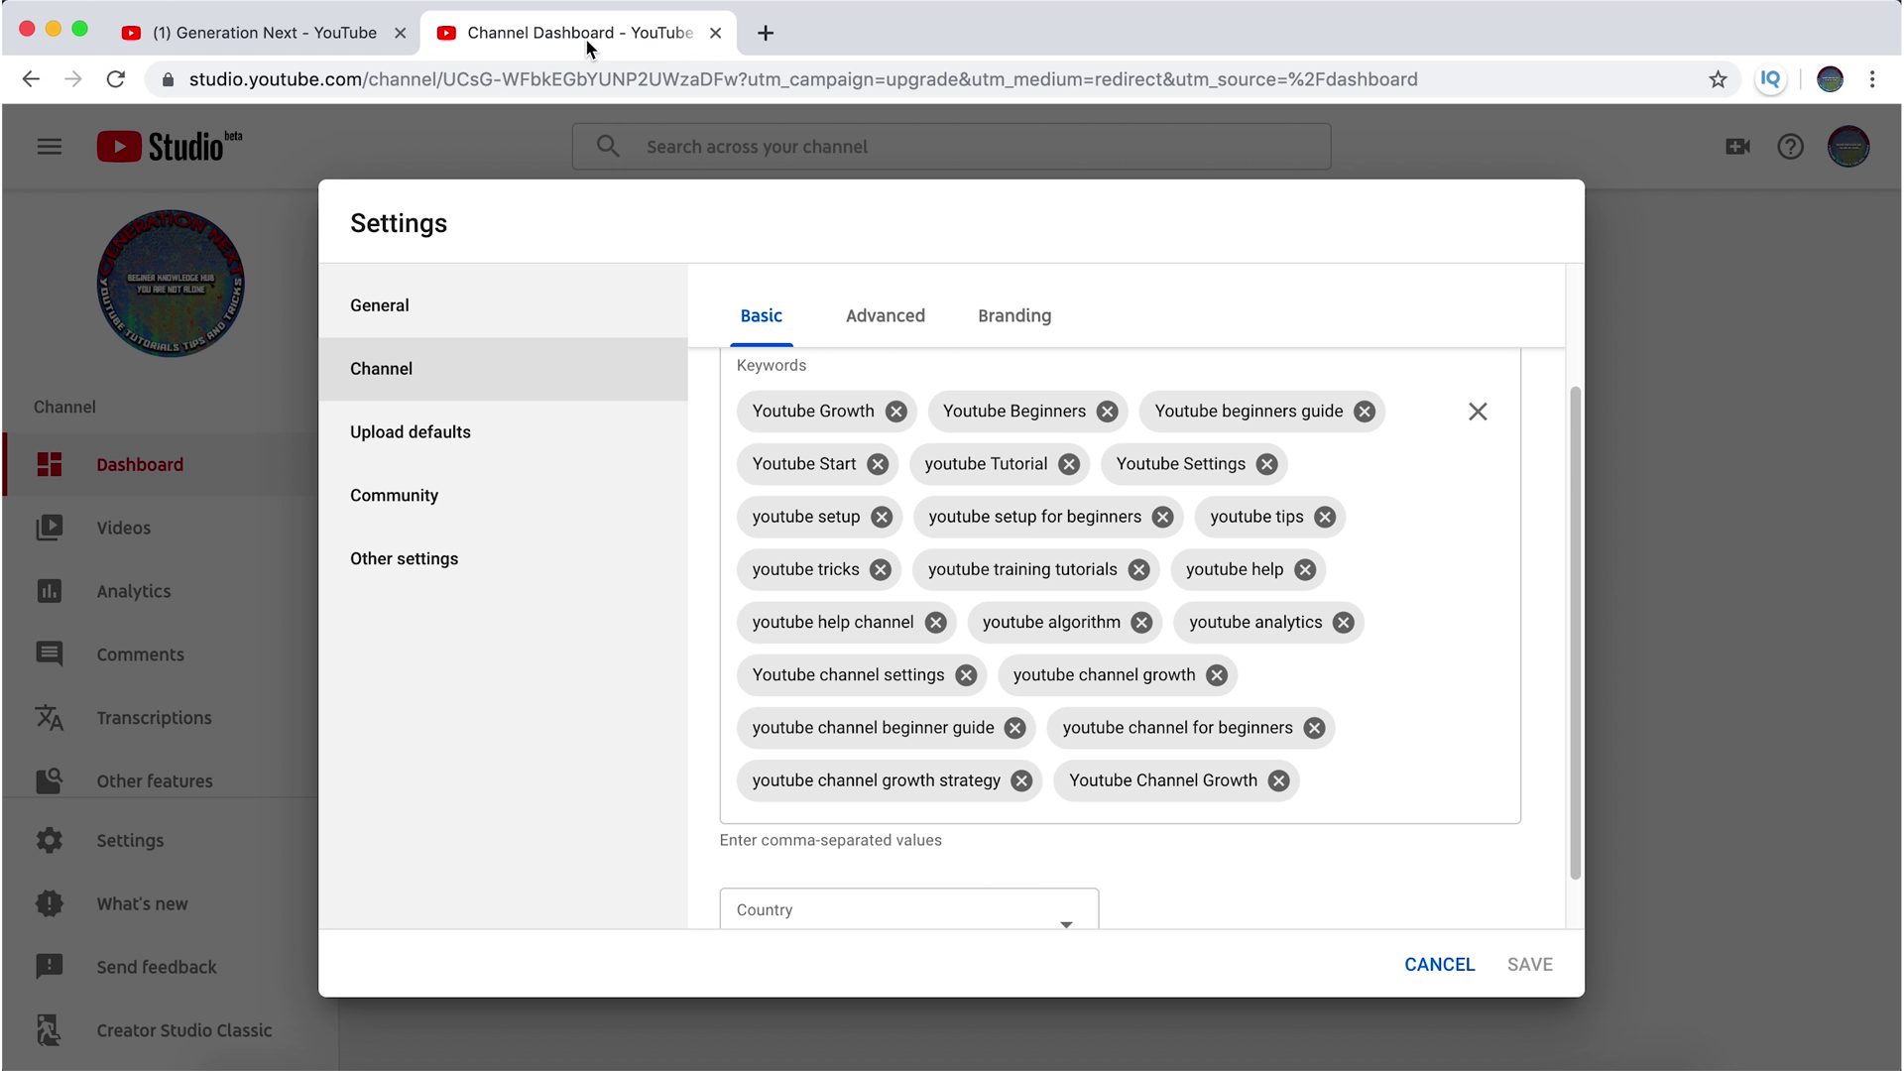
left_click(322, 36)
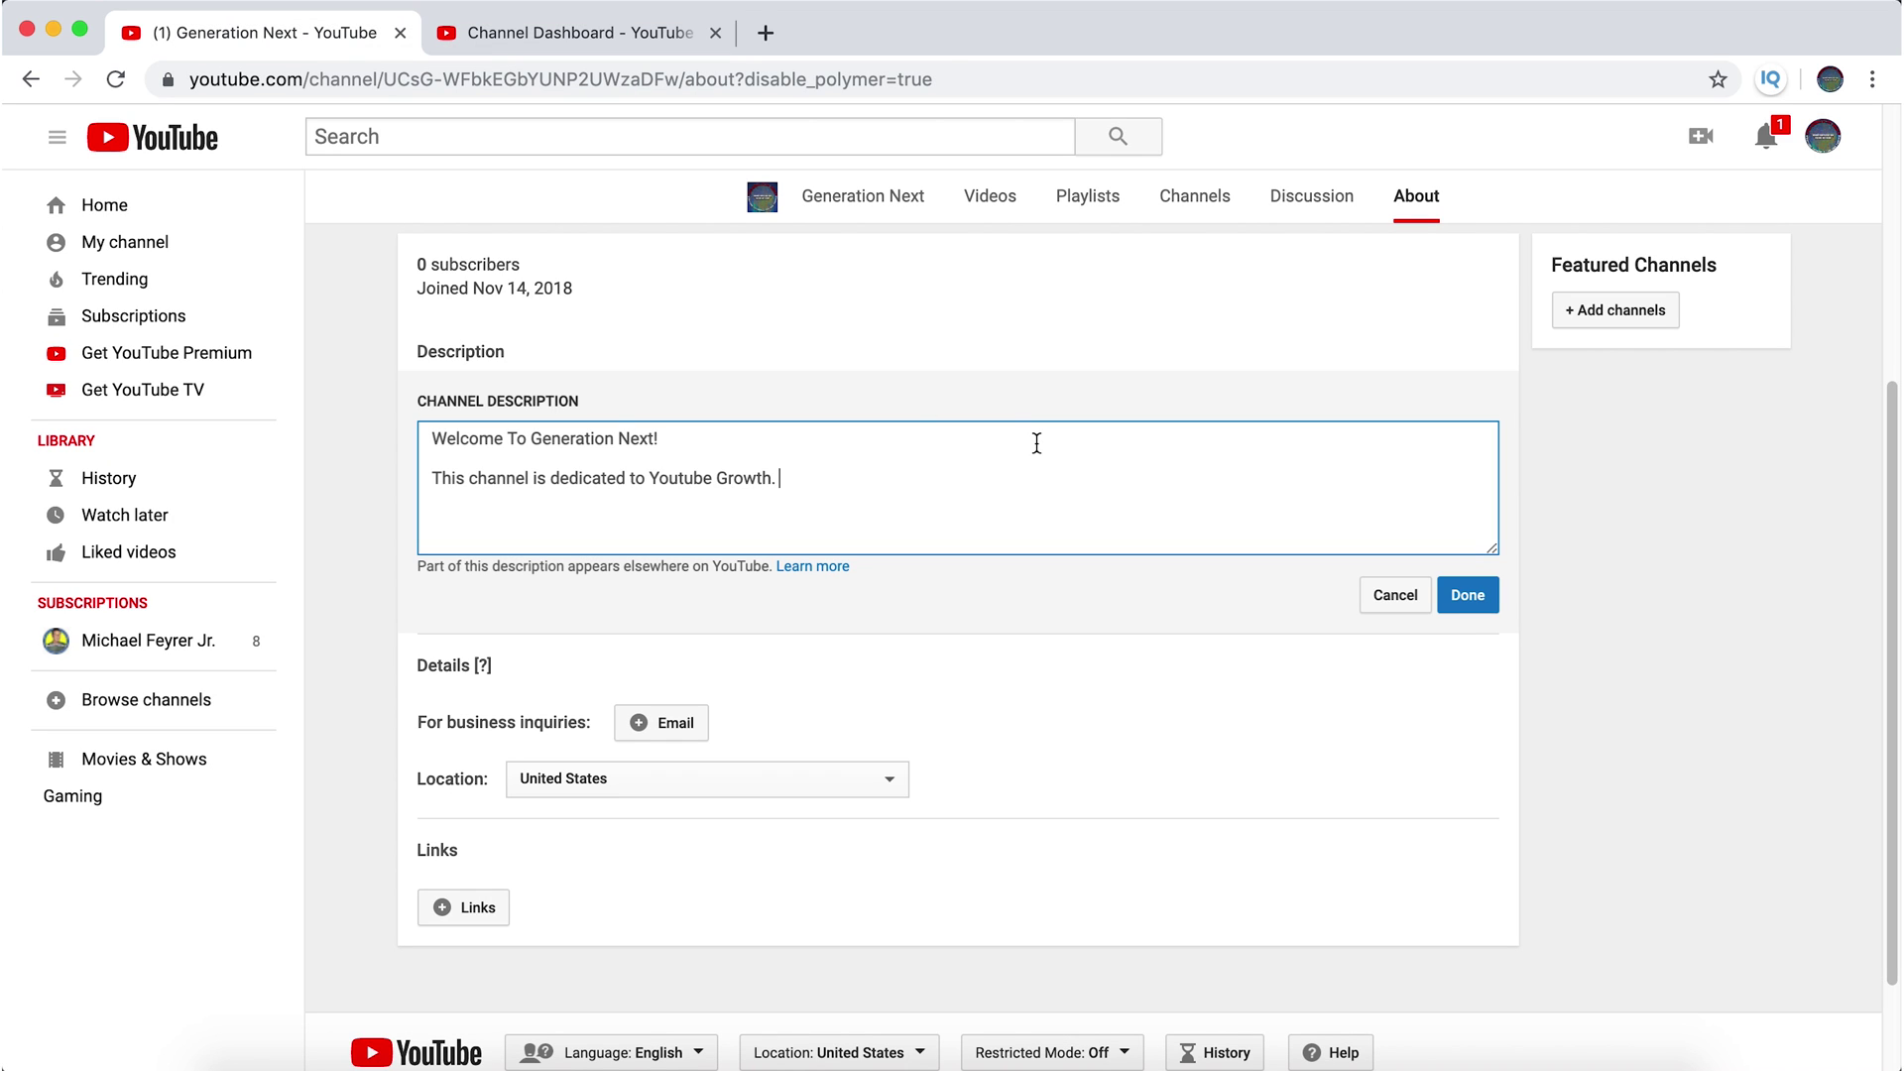
type("This is a hub for youtube beginners")
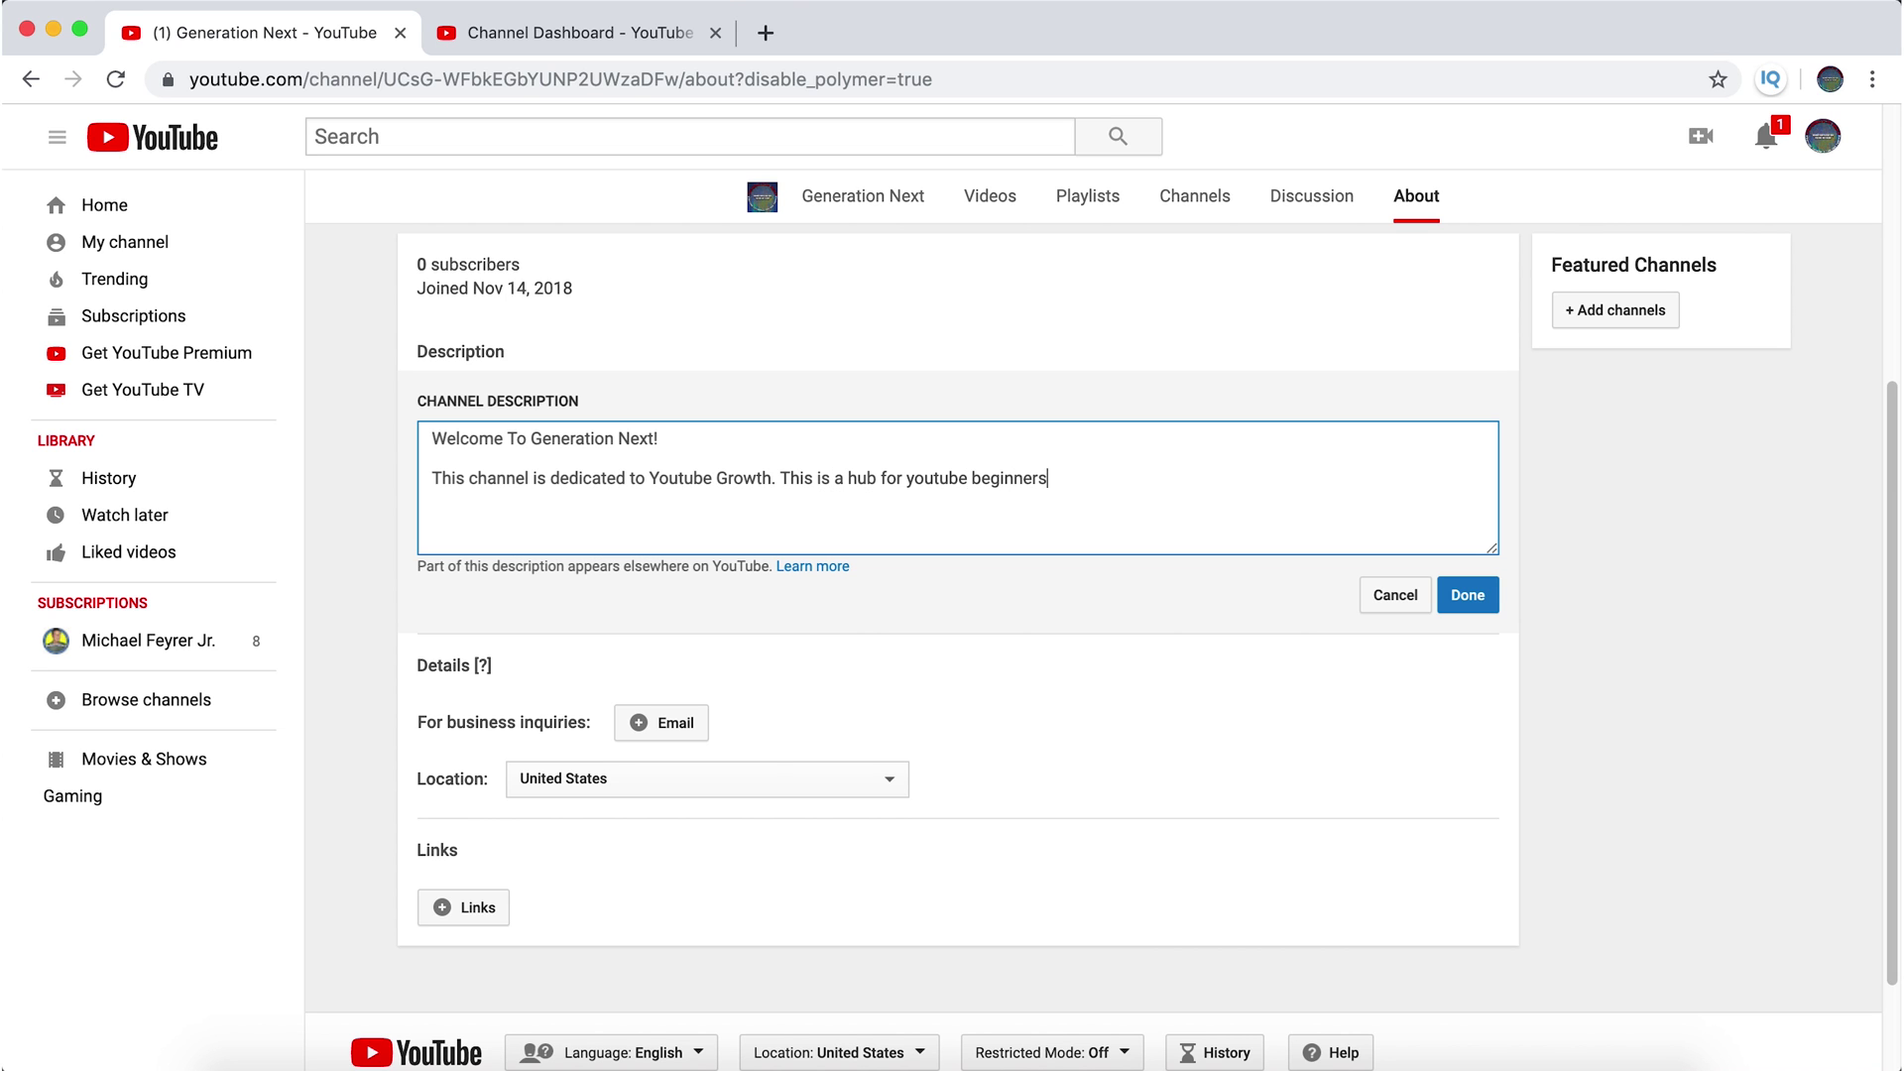
left_click(583, 32)
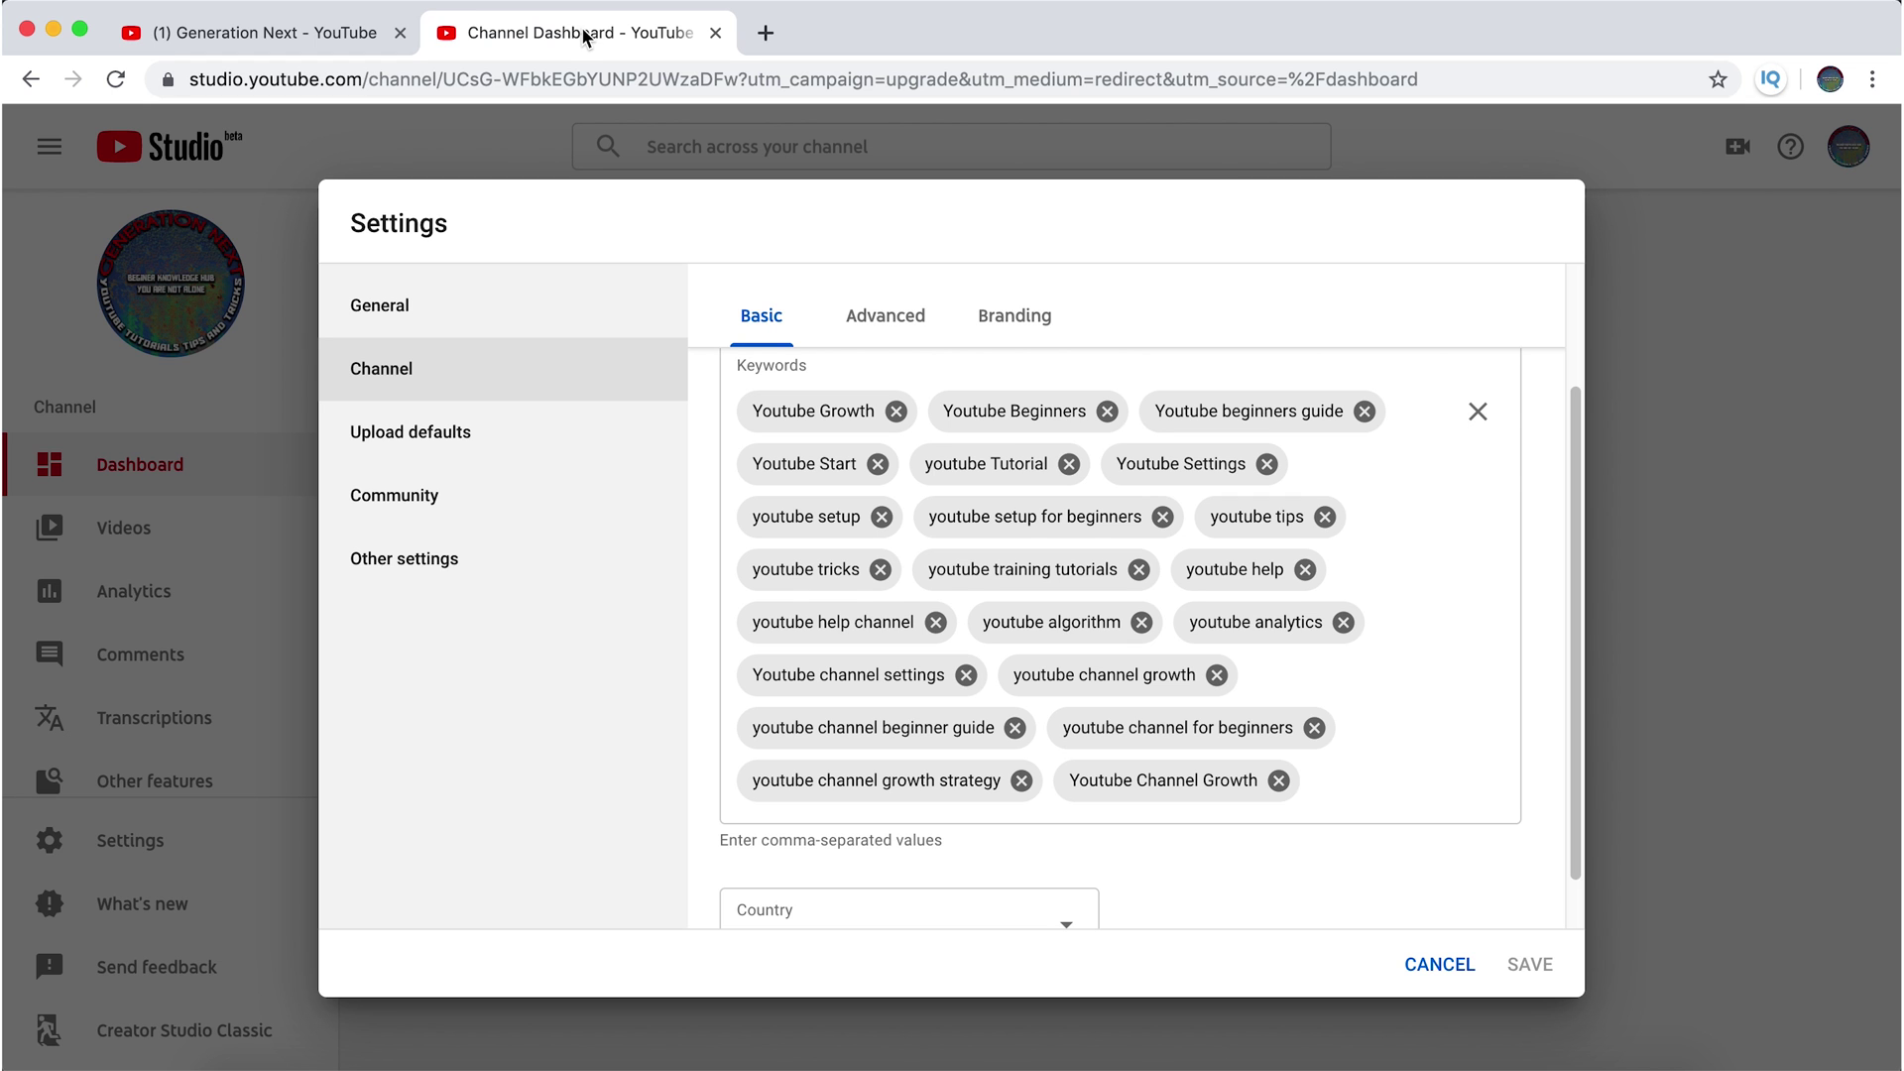
left_click(353, 34)
type("to")
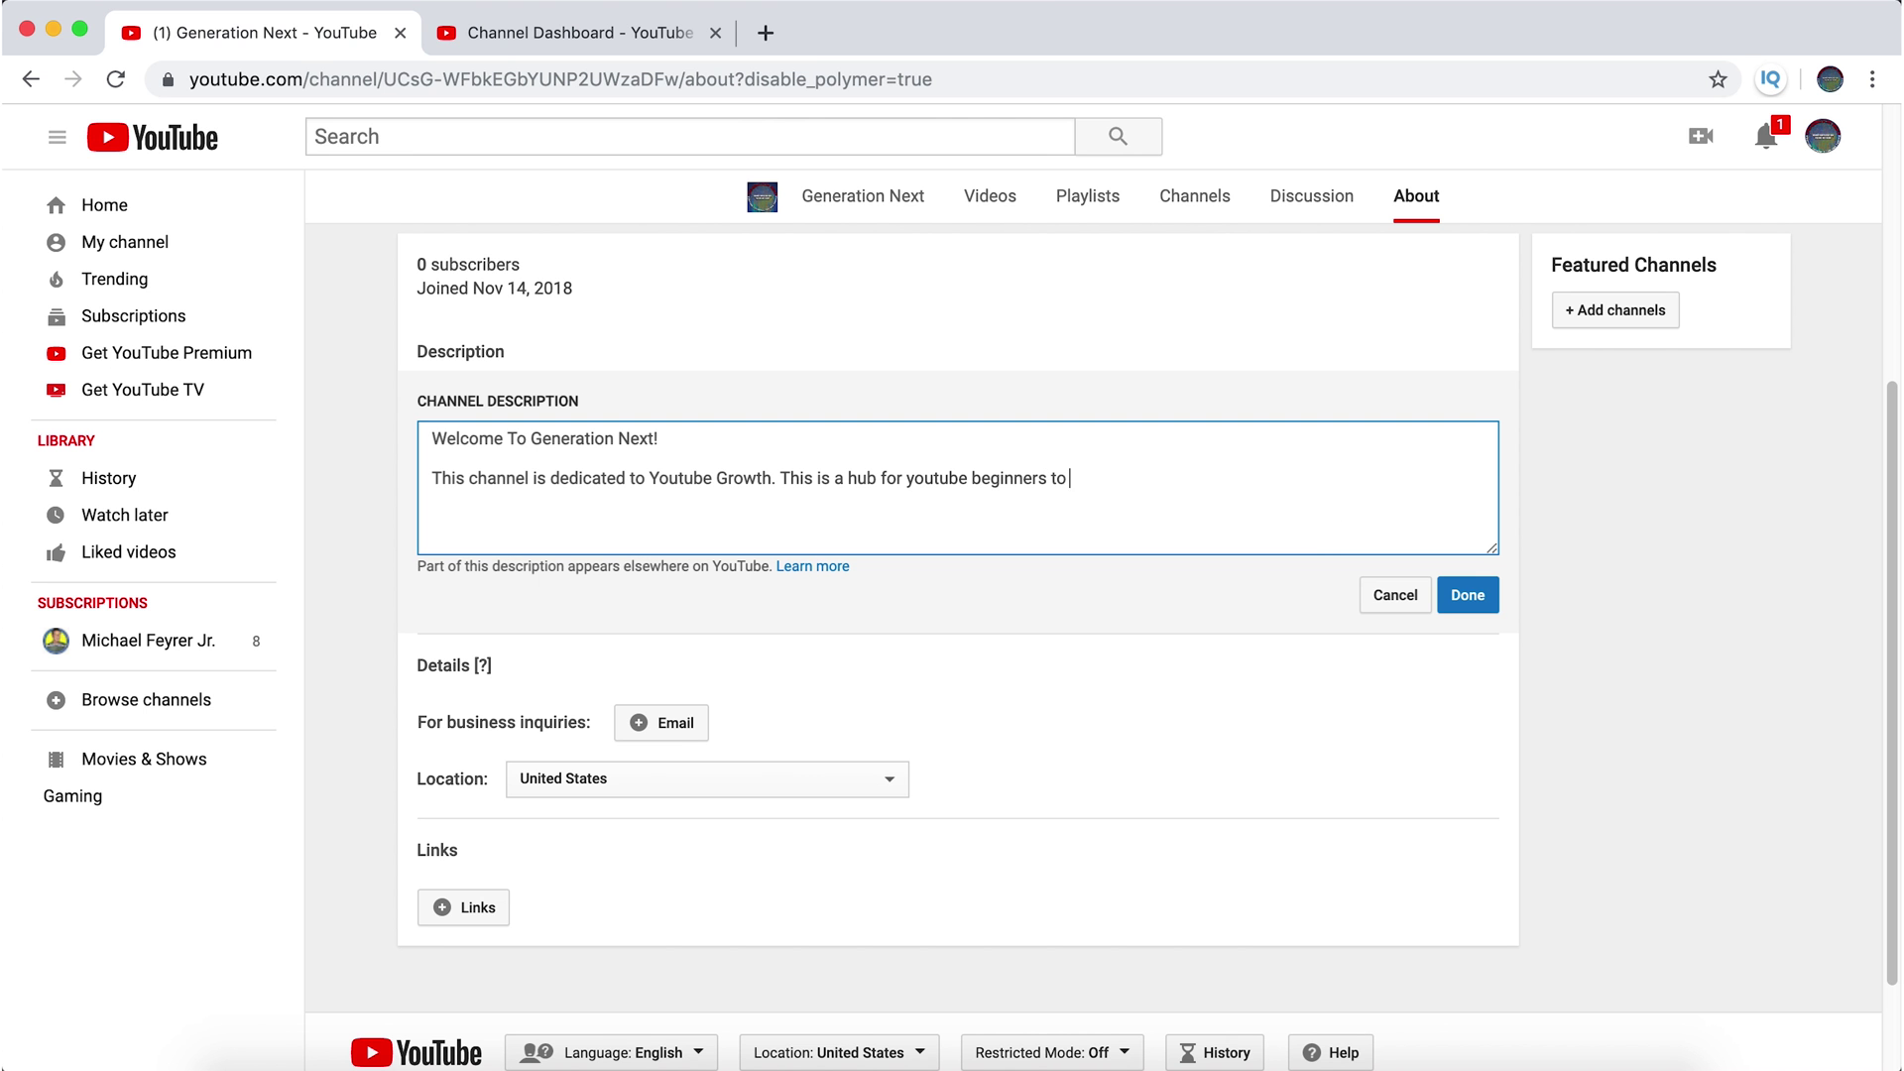
type(" gain knowledge on th")
type("e youtu")
type("tube Algorythm")
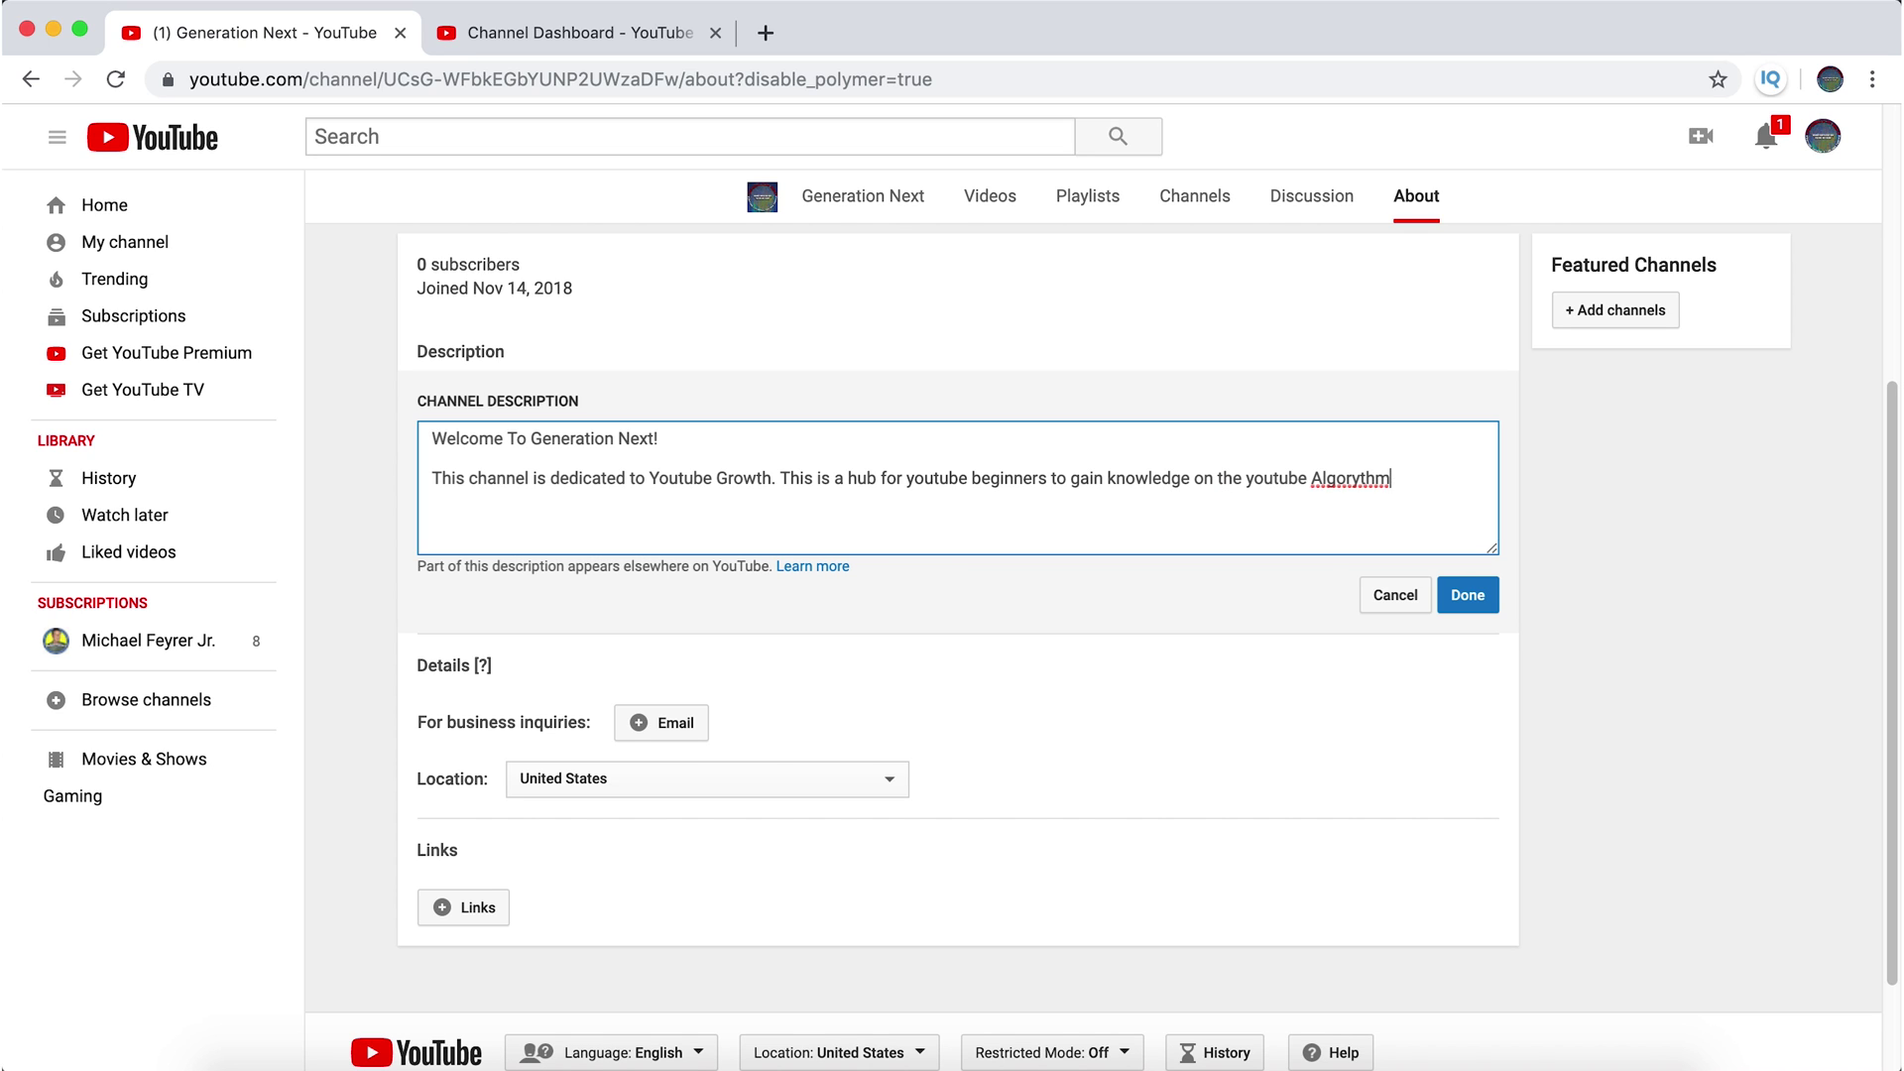
right_click(1344, 478)
left_click(1398, 488)
- Reword it to knowledge on channel setup, settings, and youtube tips and tricks
left_click(578, 33)
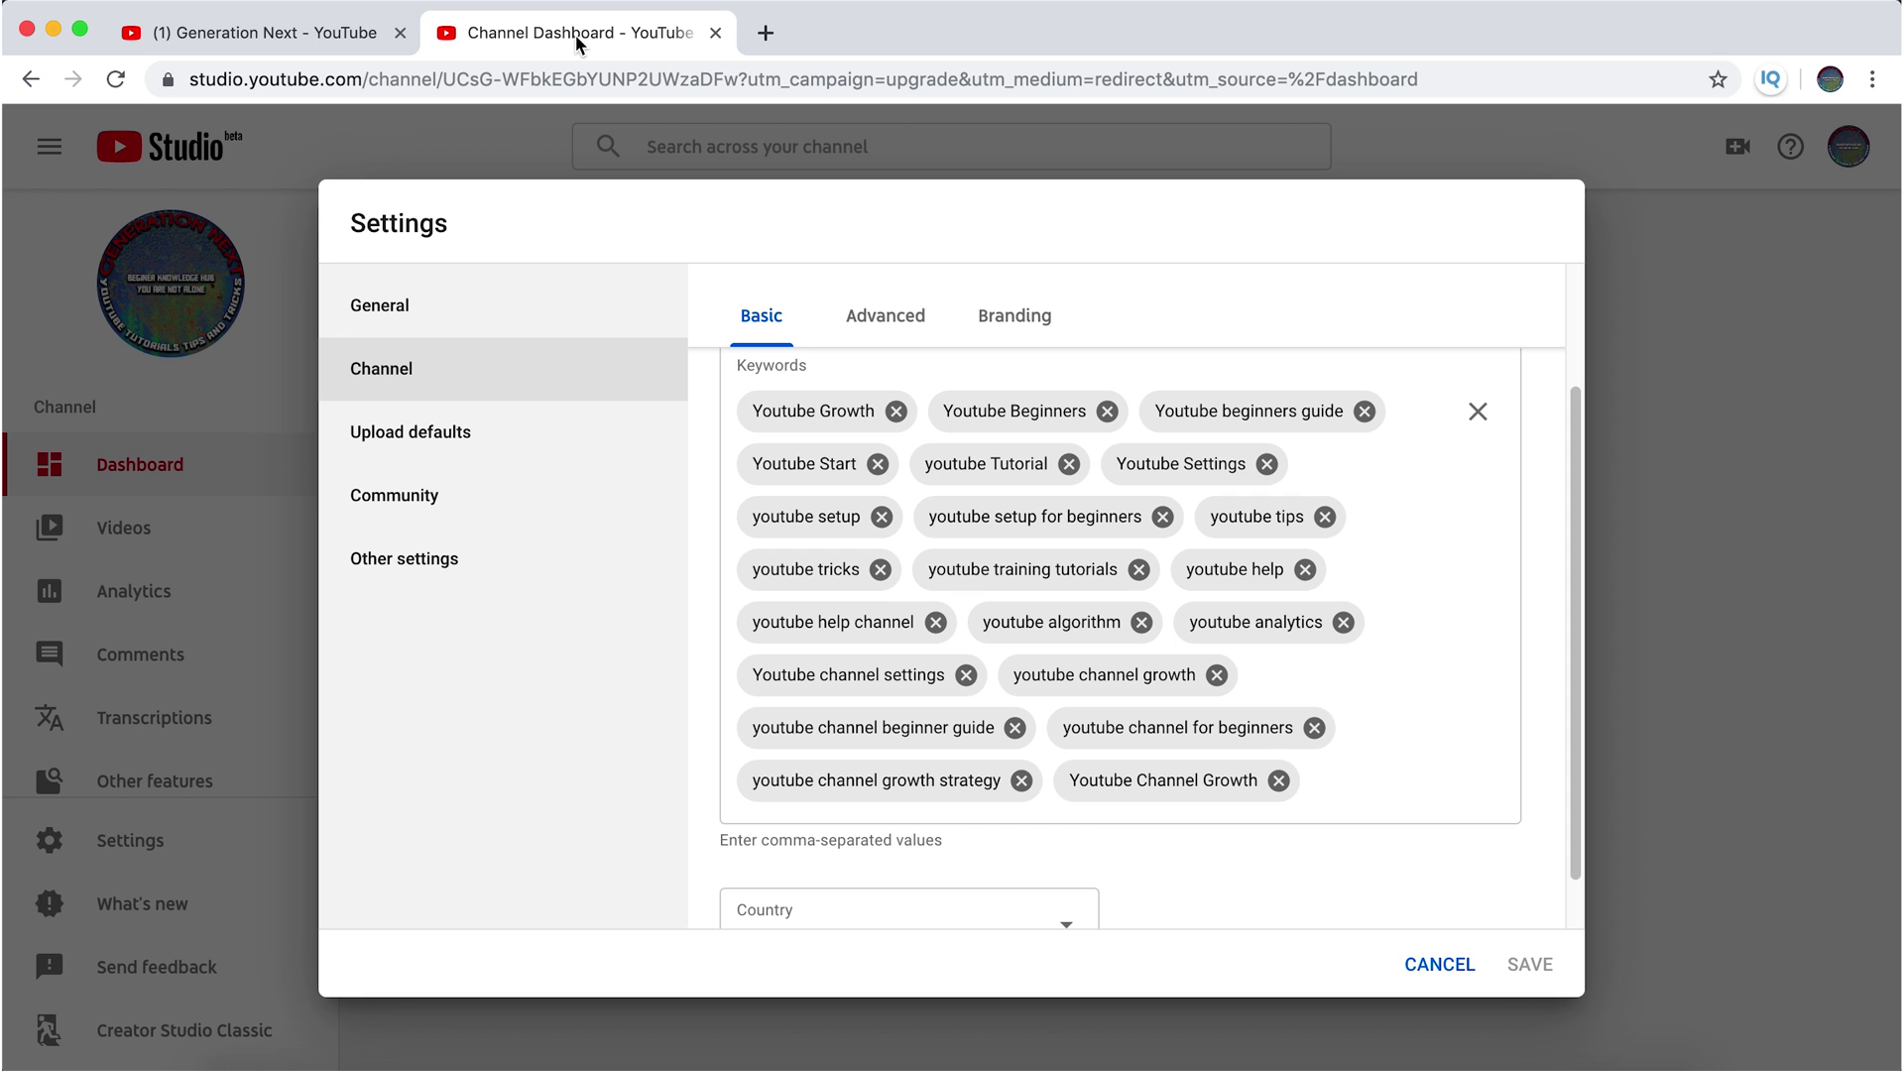
left_click(337, 35)
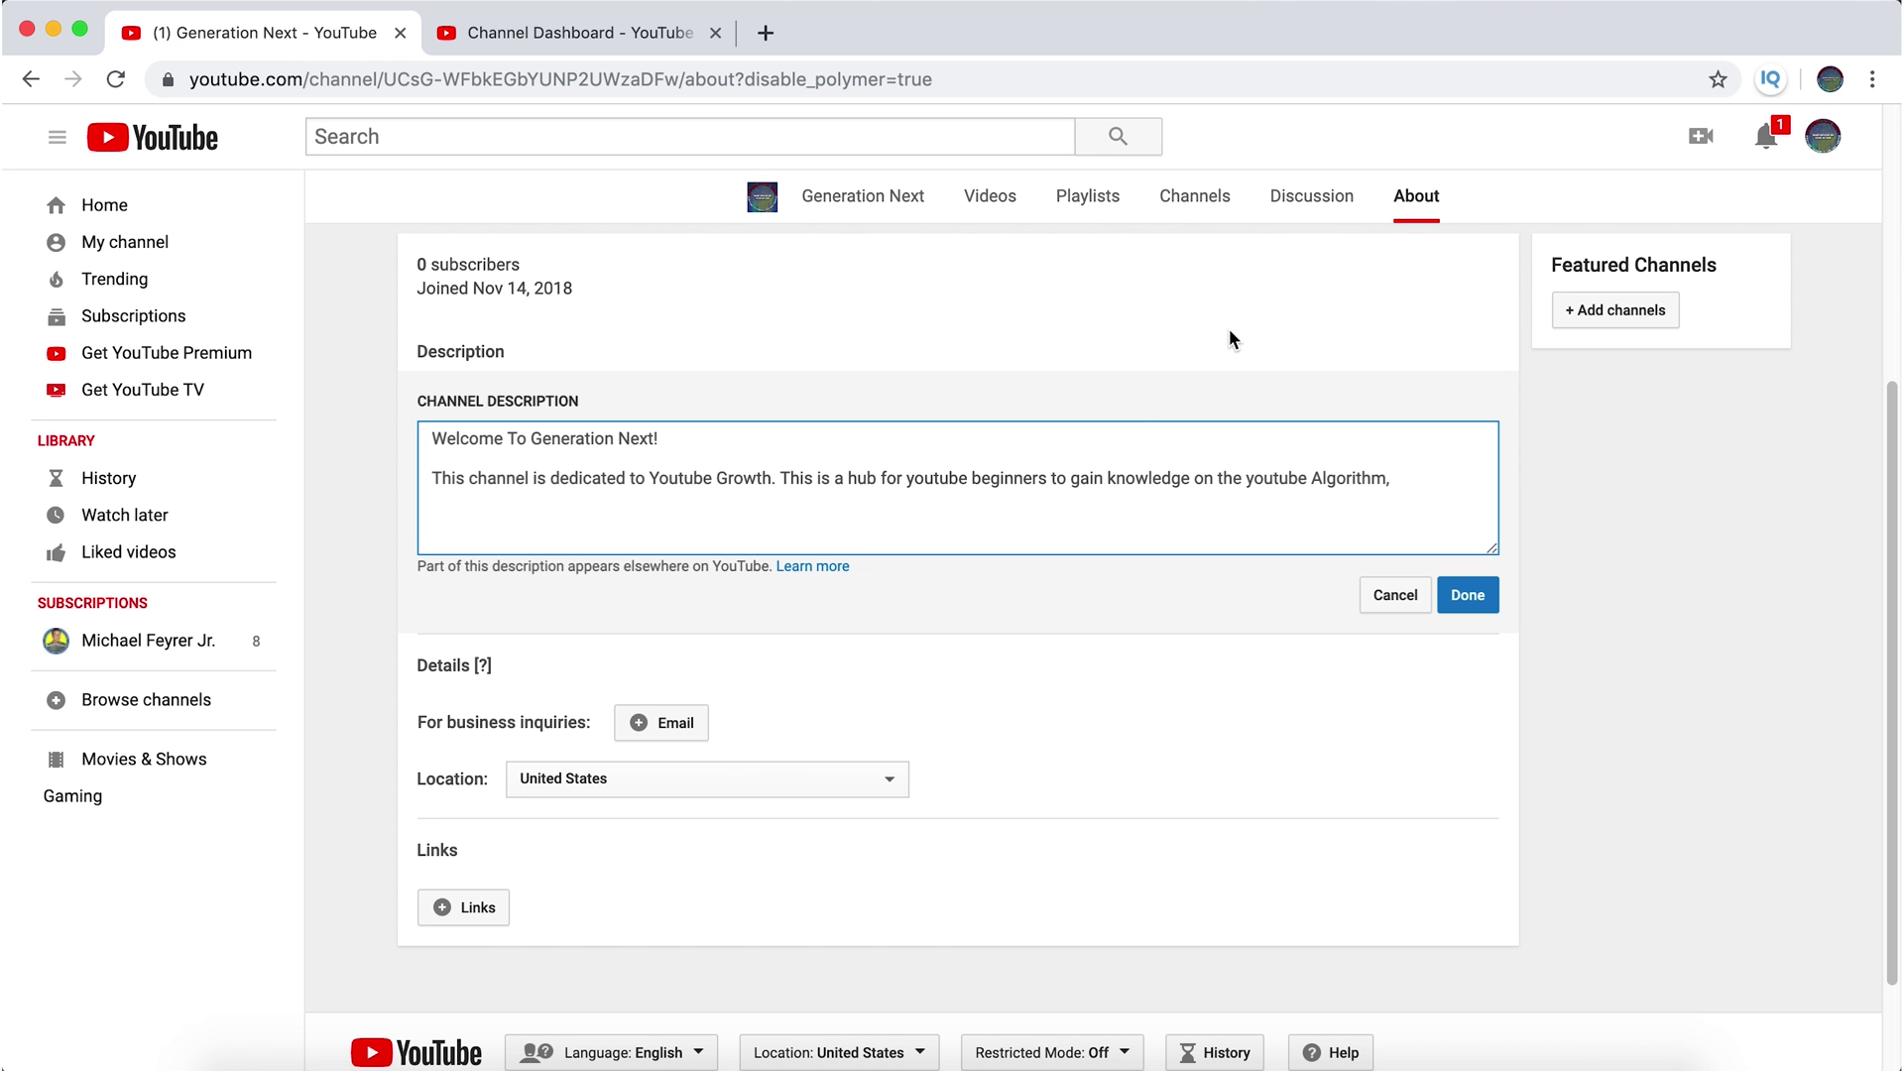
left_click(1103, 478)
left_click(1497, 489, "shift")
type("beginners to gain ")
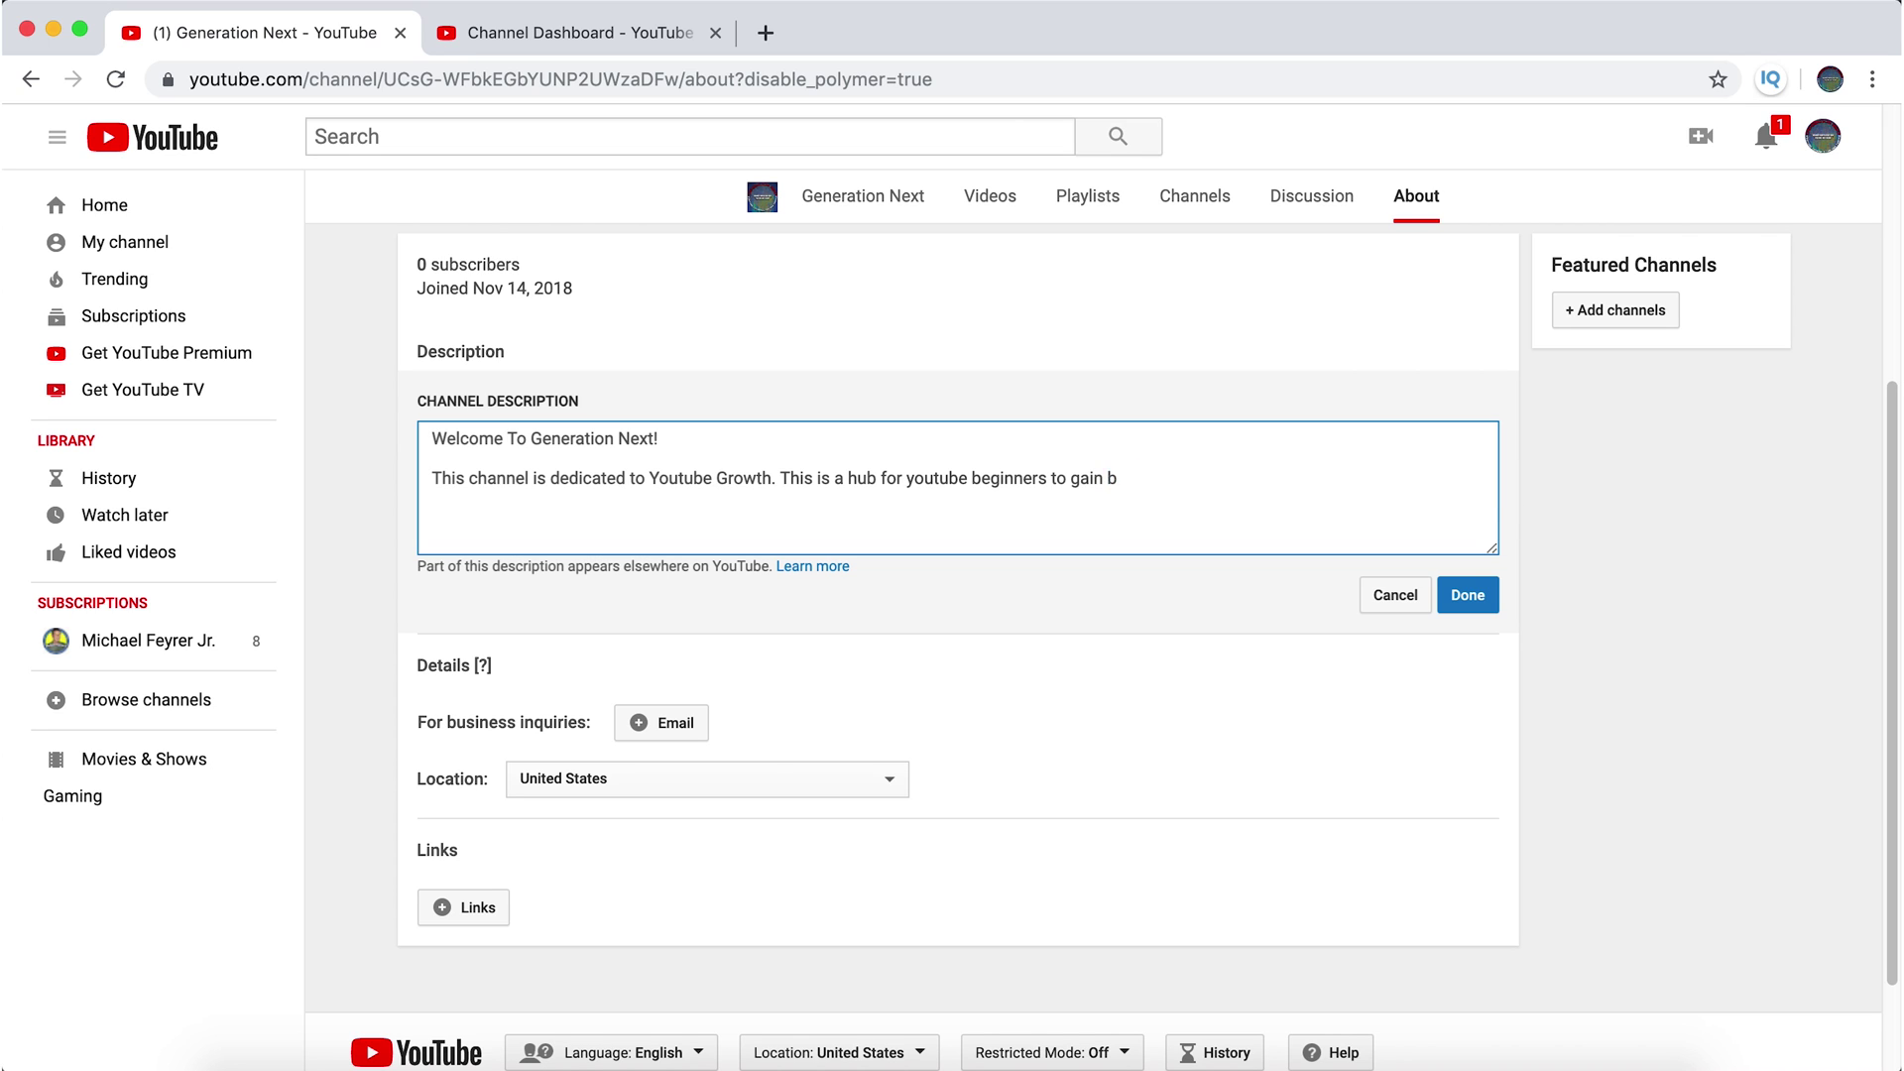
type("knowledge on channel set")
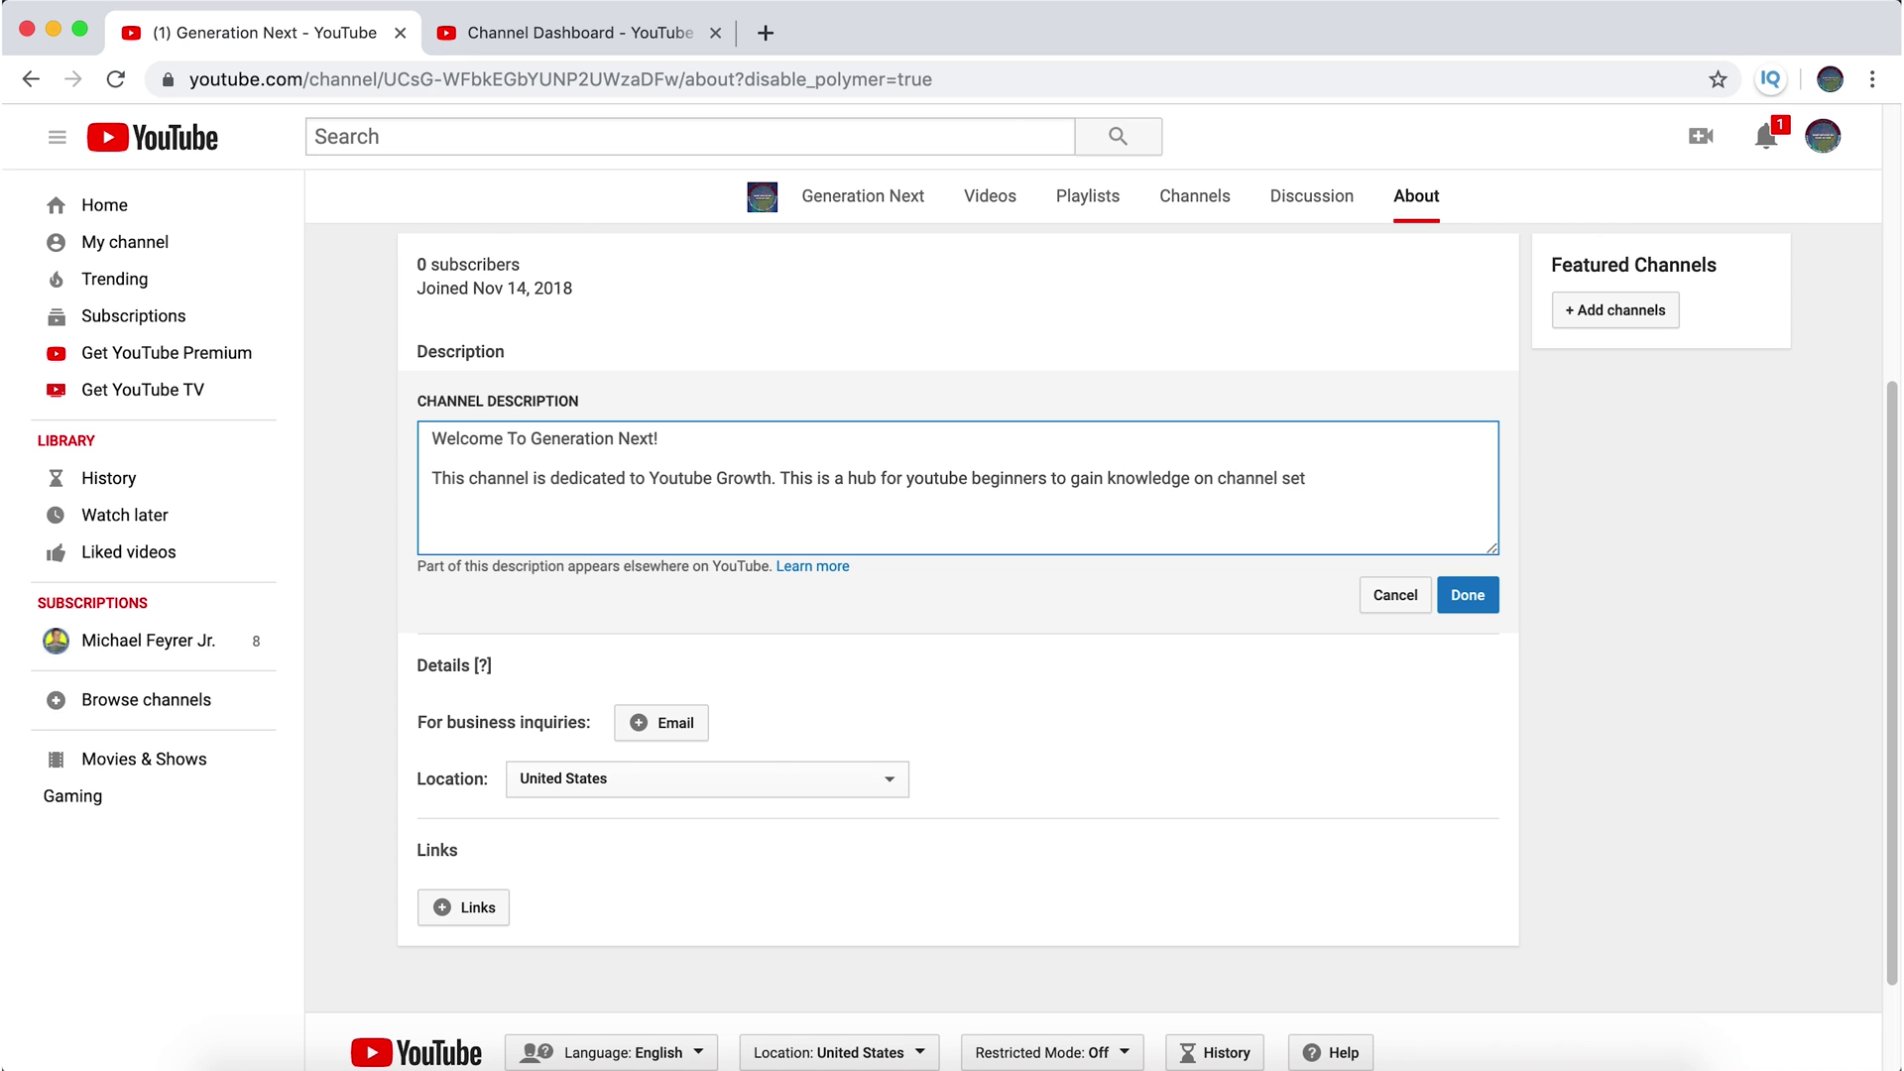
type("up, setting")
left_click(574, 31)
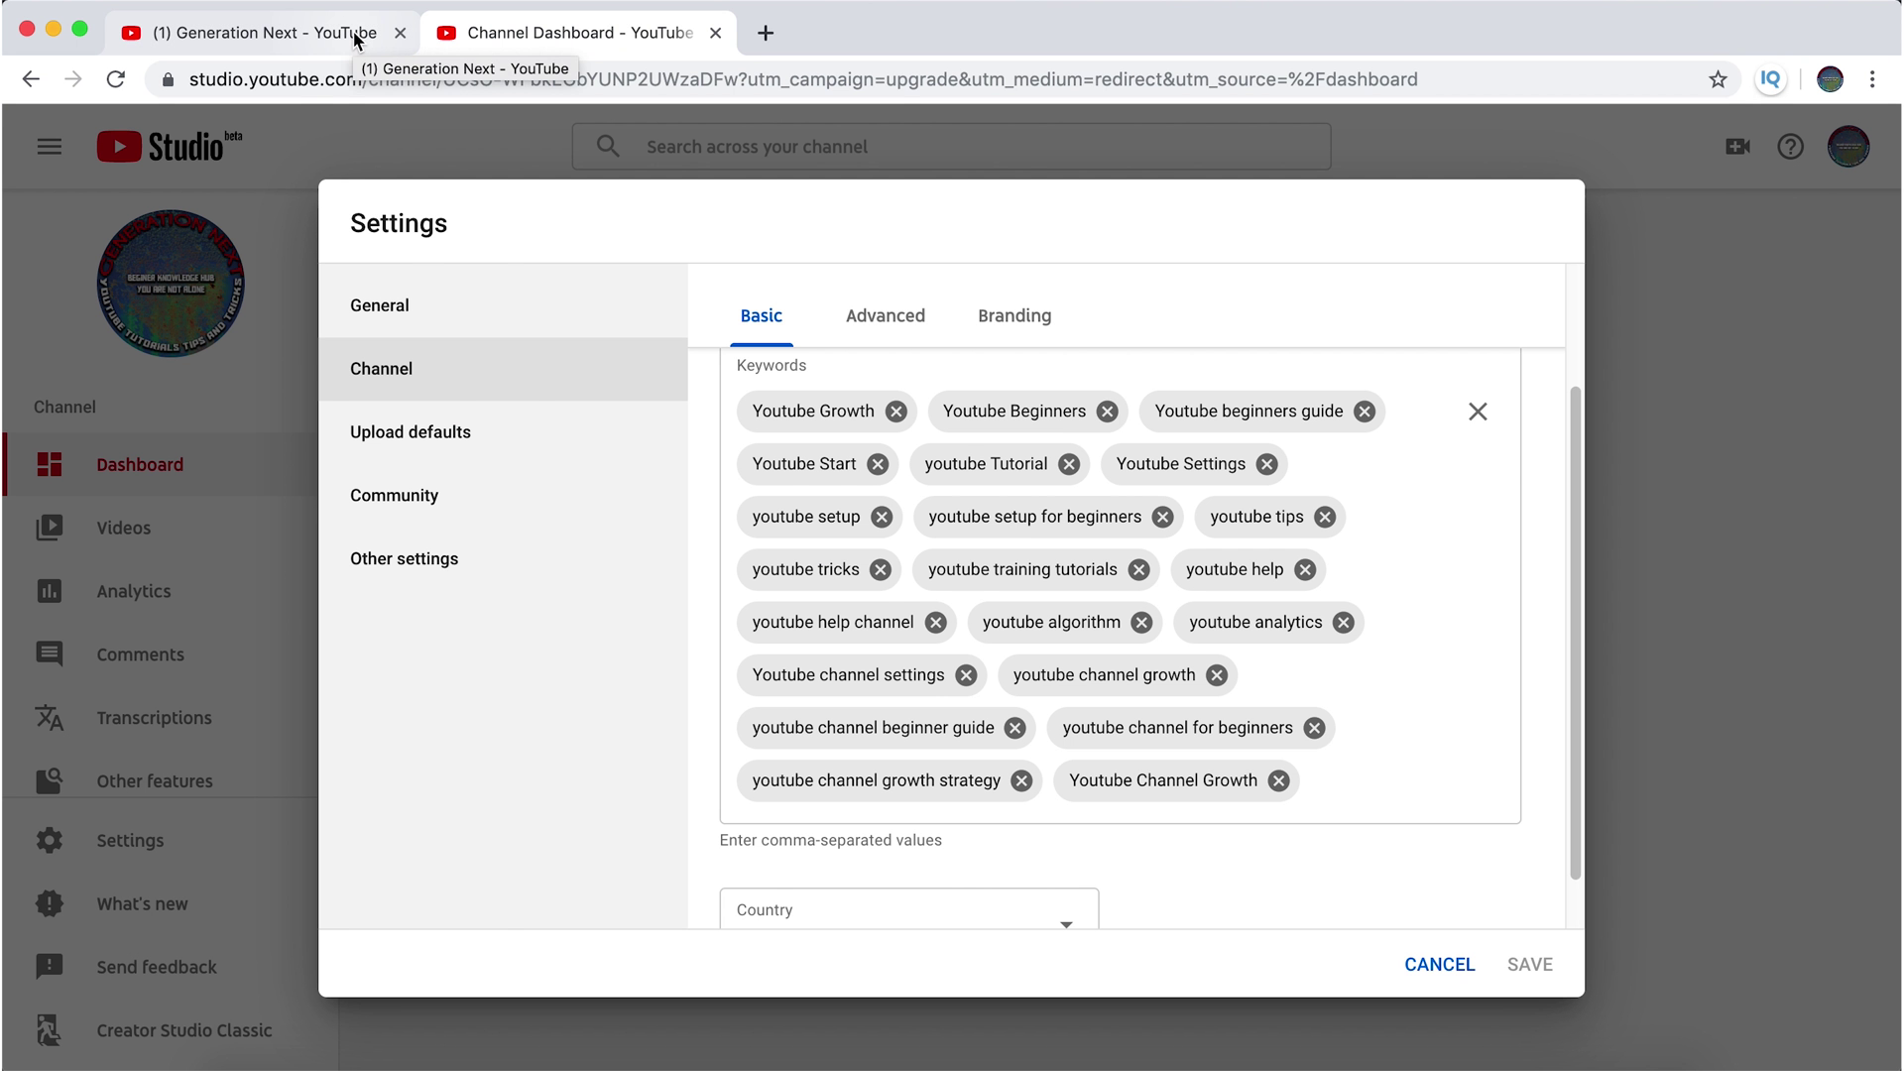
left_click(354, 40)
type("and youtube tips and tricks.")
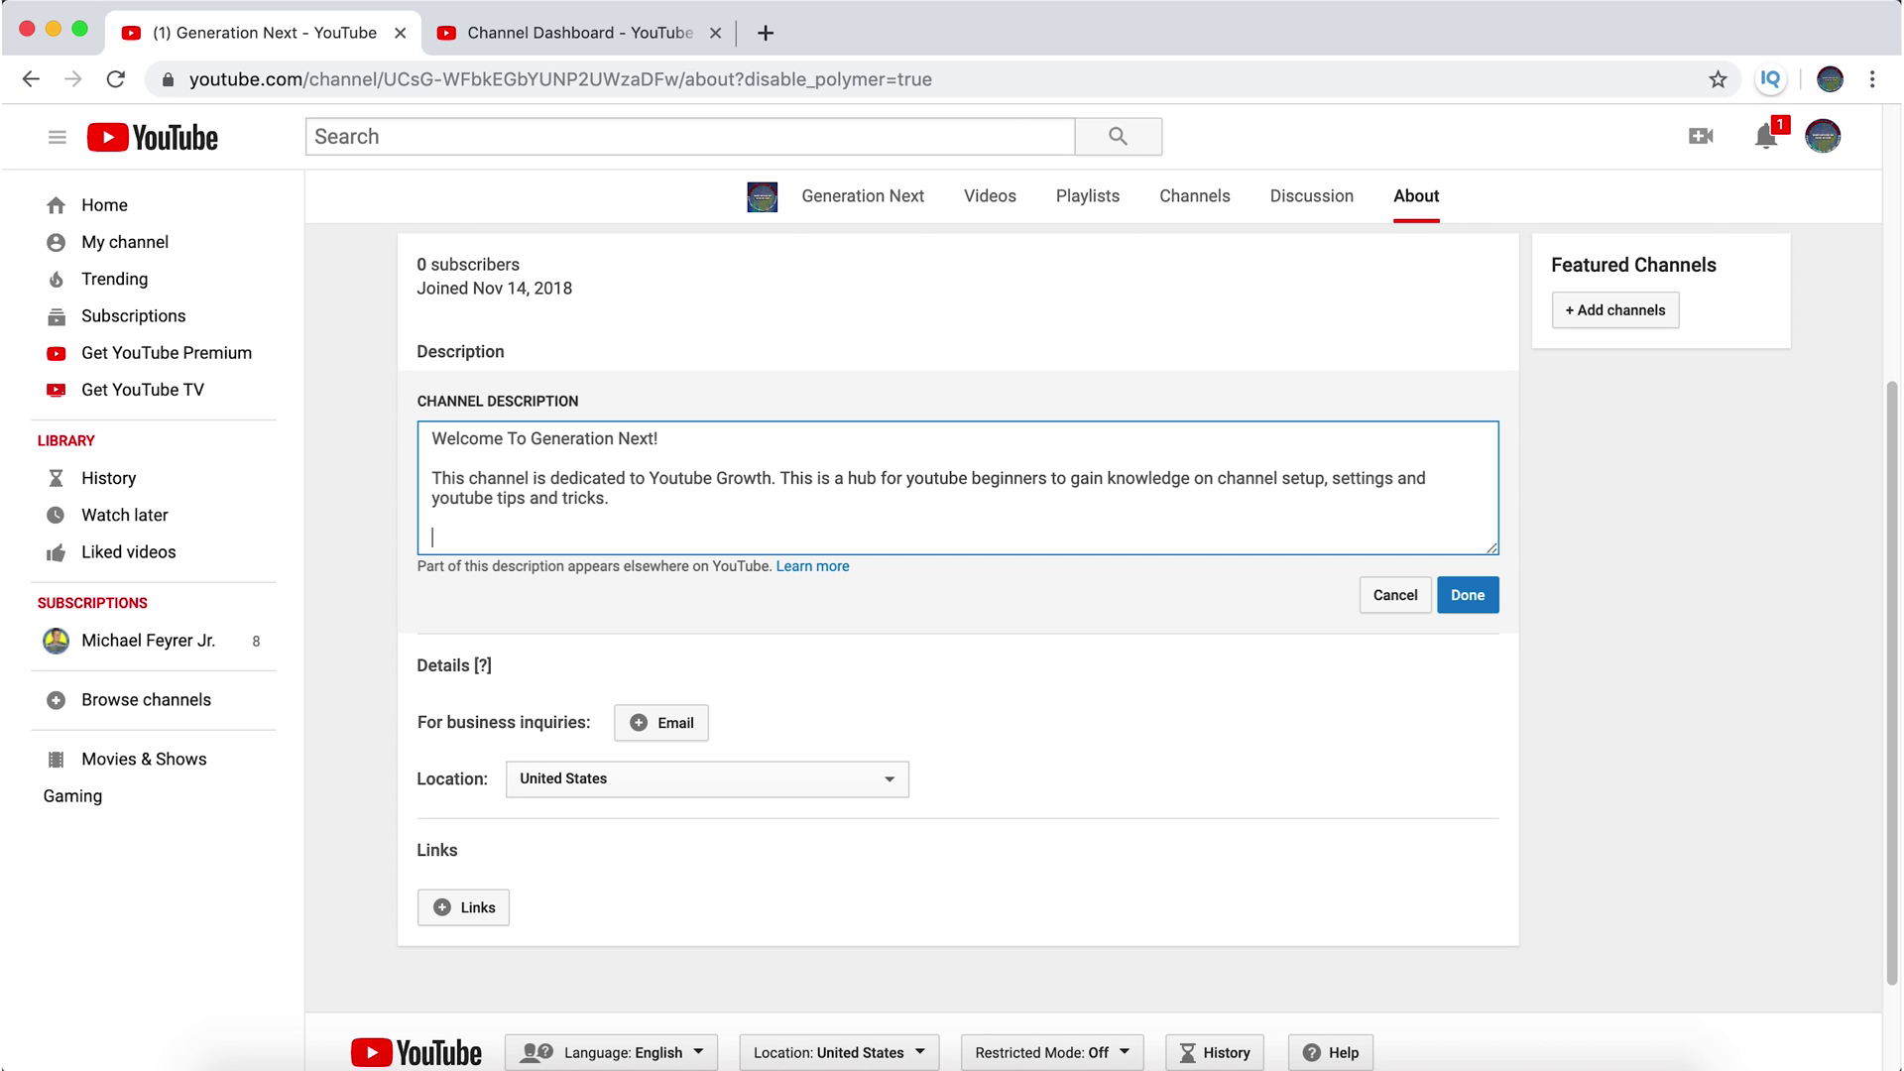
- Insert 'content planning' into the list right after settings
left_click(1330, 478)
type("content planning,")
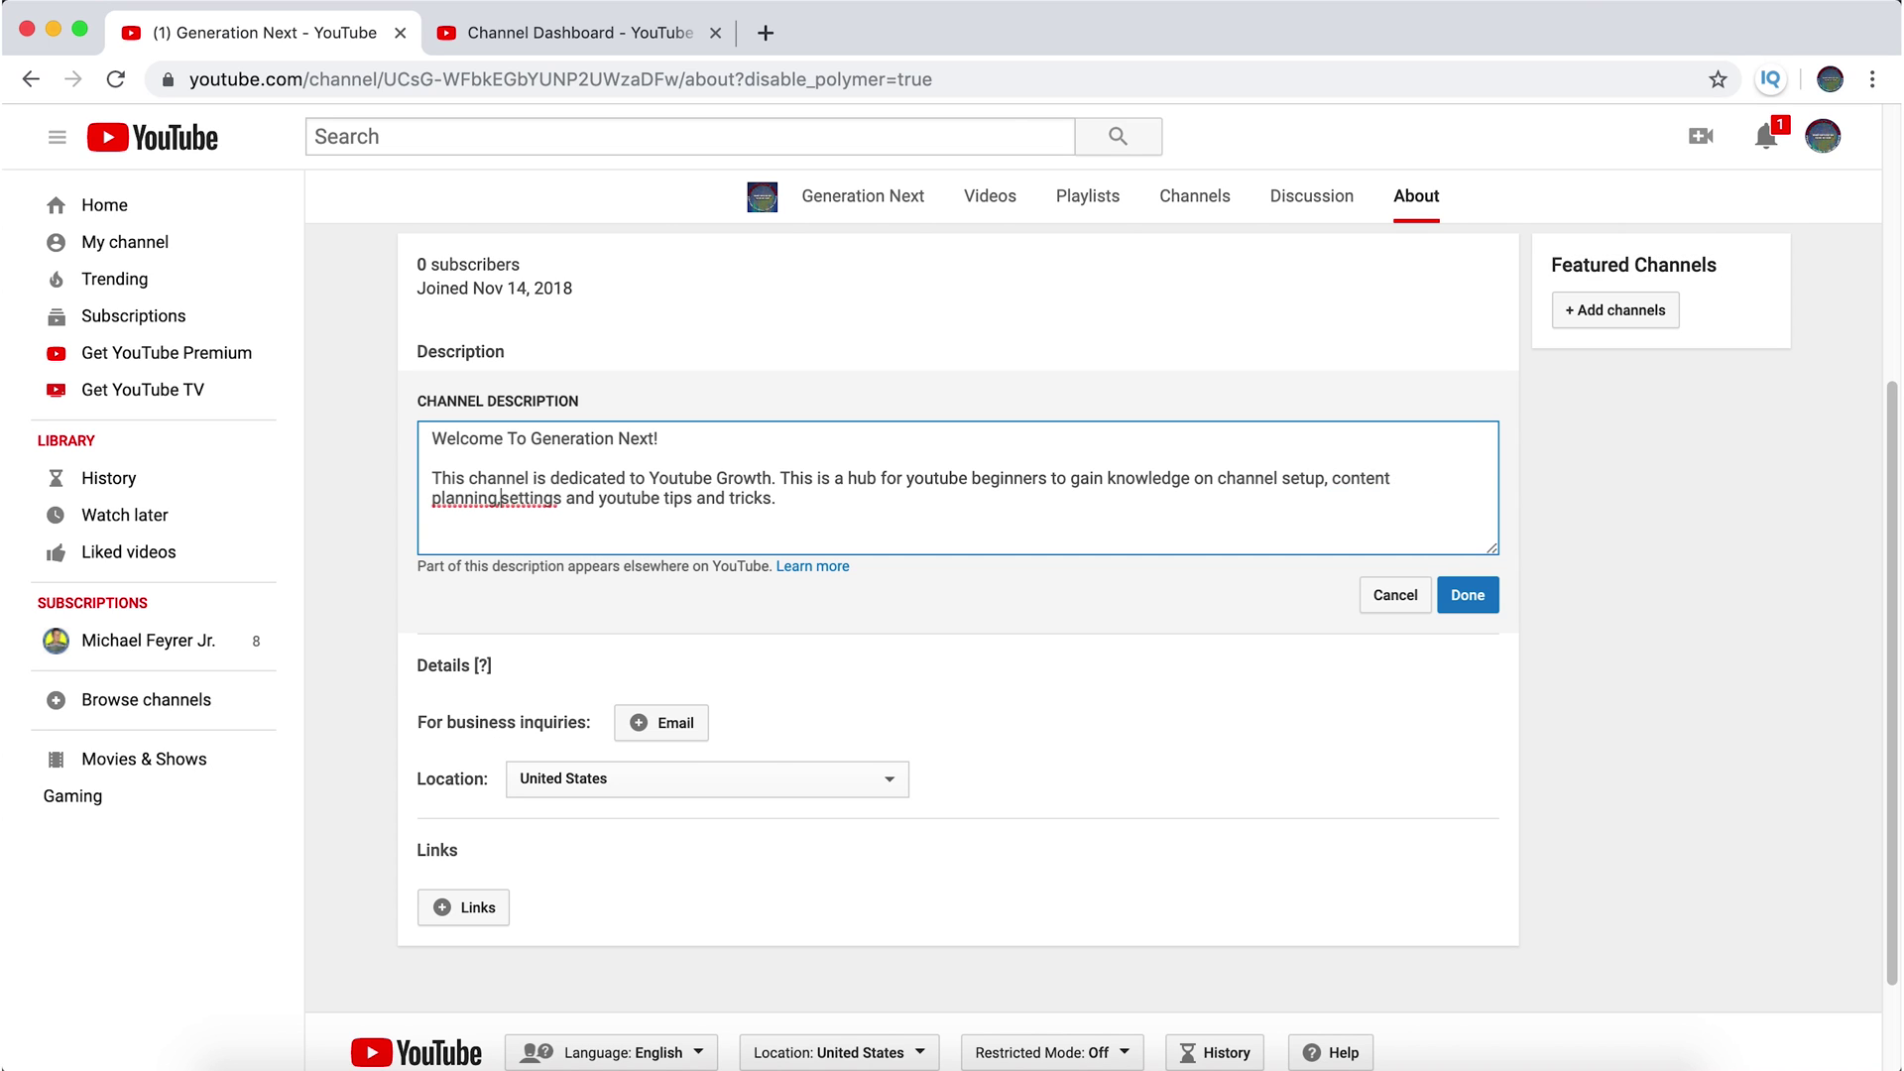
left_click_drag(1333, 478, 1477, 478)
key("BackSpace")
left_click(1399, 480)
type(",")
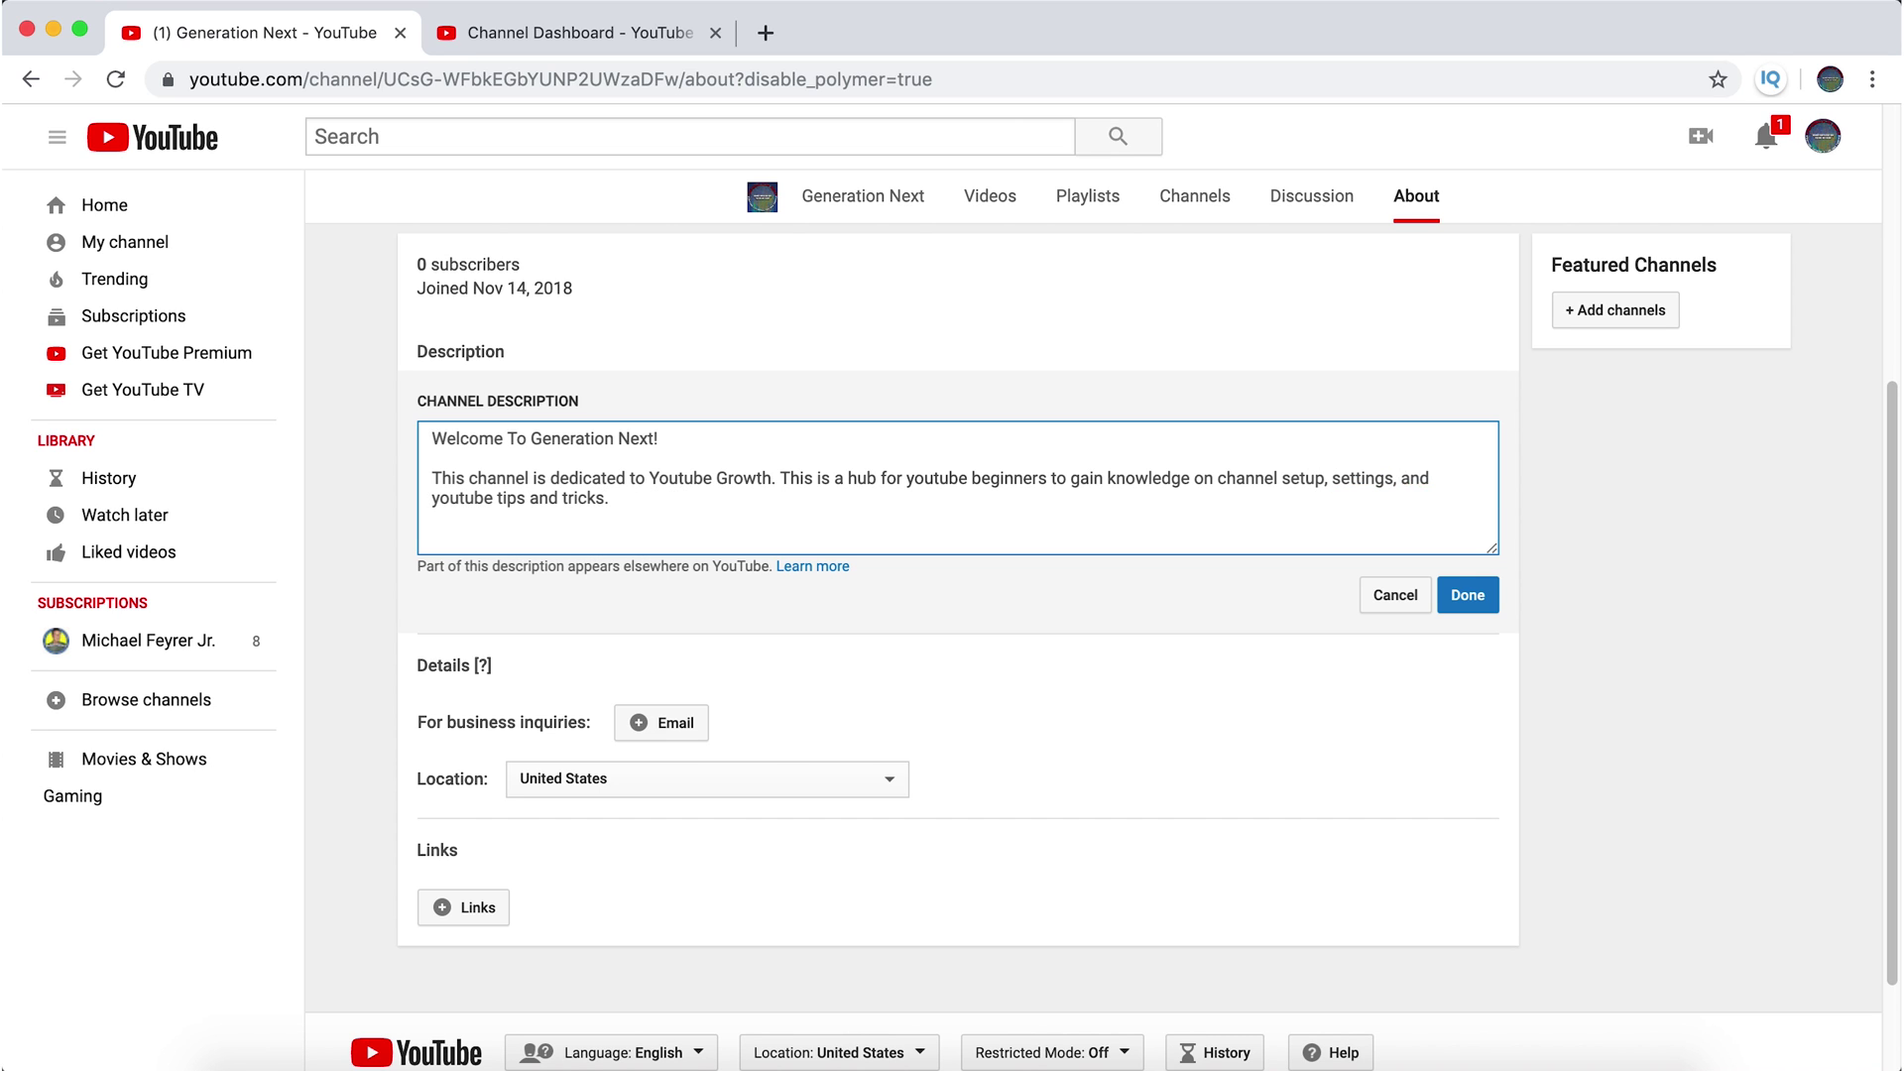
key("super+v")
key("BackSpace")
key("BackSpace")
key("BackSpace")
key("BackSpace")
key("BackSpace")
key("BackSpace")
key("BackSpace")
key("BackSpace")
key("BackSpace")
key("BackSpace")
key("BackSpace")
key("BackSpace")
key("BackSpace")
key("BackSpace")
key("BackSpace")
key("BackSpace")
key("BackSpace")
key("BackSpace")
key("BackSpace")
key("BackSpace")
key("BackSpace")
key("BackSpace")
key("BackSpace")
key("BackSpace")
key("BackSpace")
key("BackSpace")
key("BackSpace")
key("BackSpace")
key("BackSpace")
key("BackSpace")
key("BackSpace")
key("BackSpace")
key("BackSpace")
key("BackSpace")
key("BackSpace")
key("BackSpace")
key("BackSpace")
key("BackSpace")
key("BackSpace")
key("BackSpace")
type("content planning")
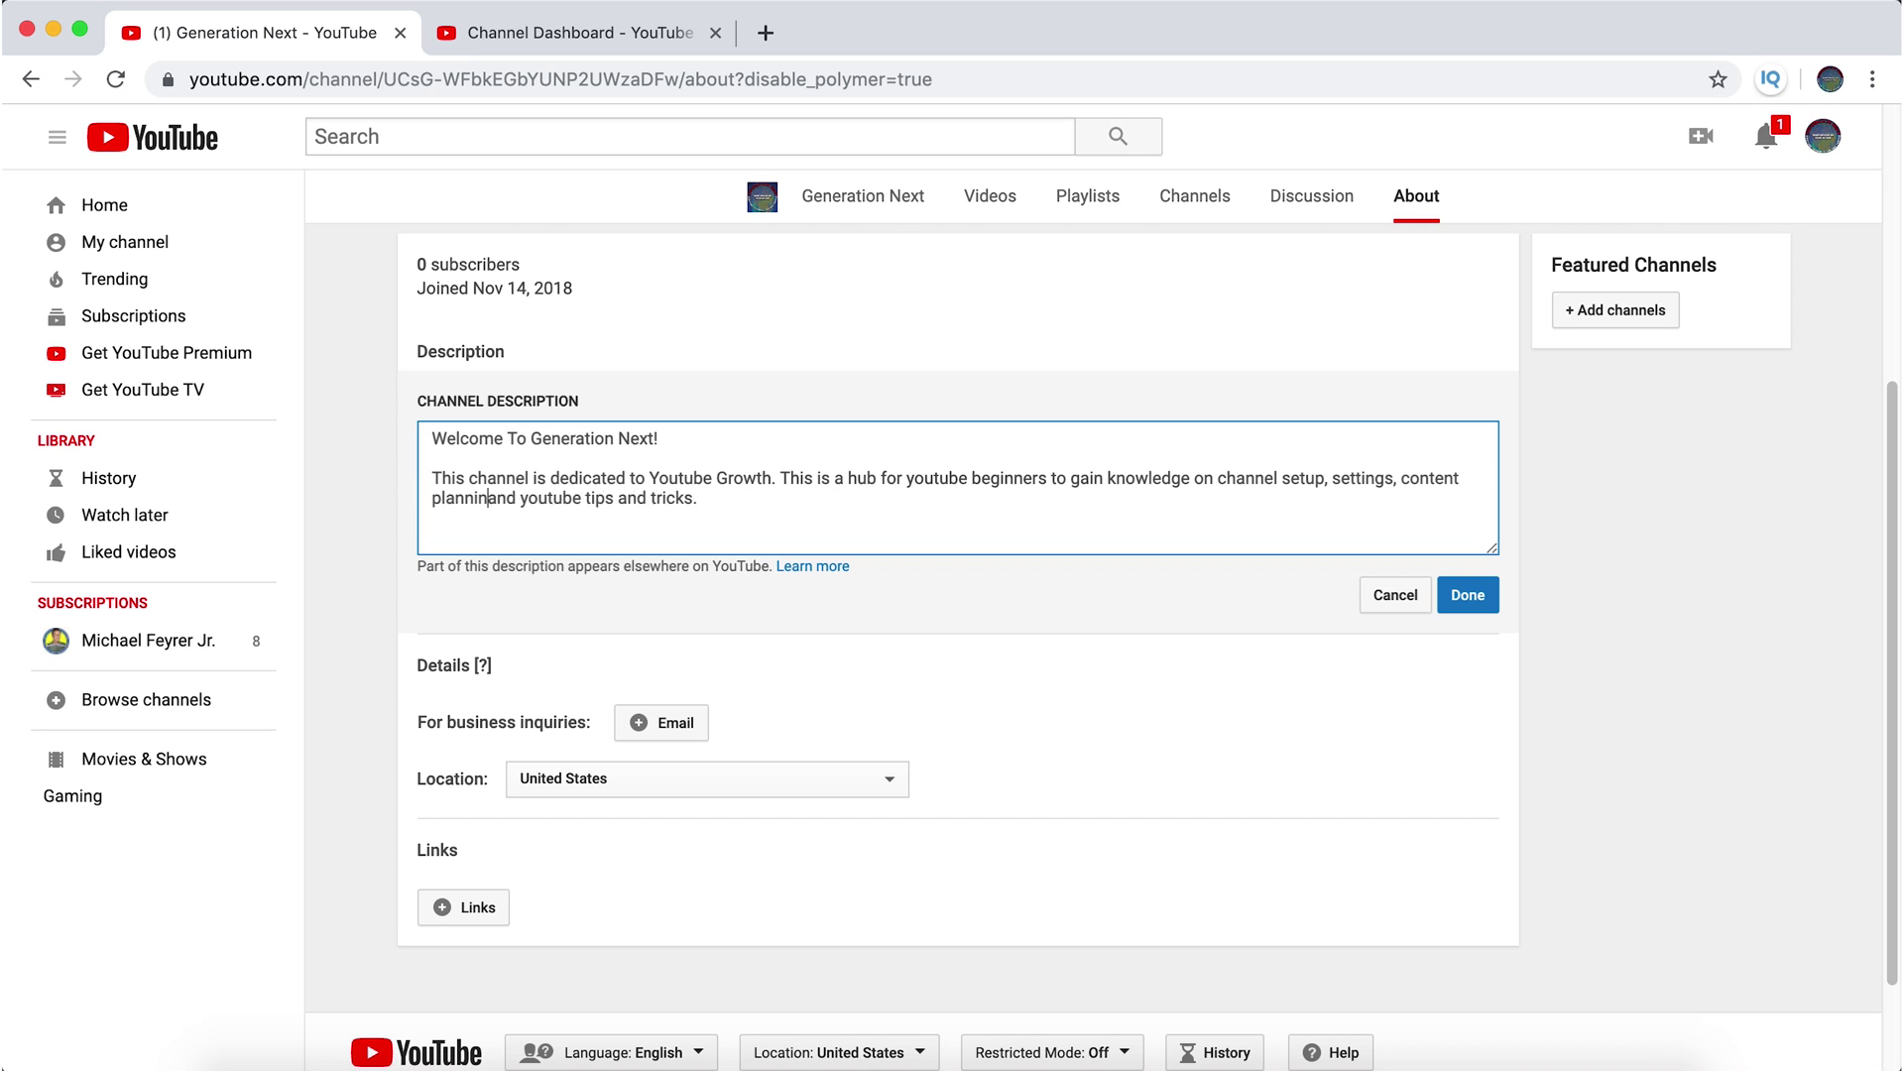
- Start a new paragraph 'For more veteran youtubers', fixing the spelling of veteran
left_click(999, 503)
key("Return")
key("Return")
type("For")
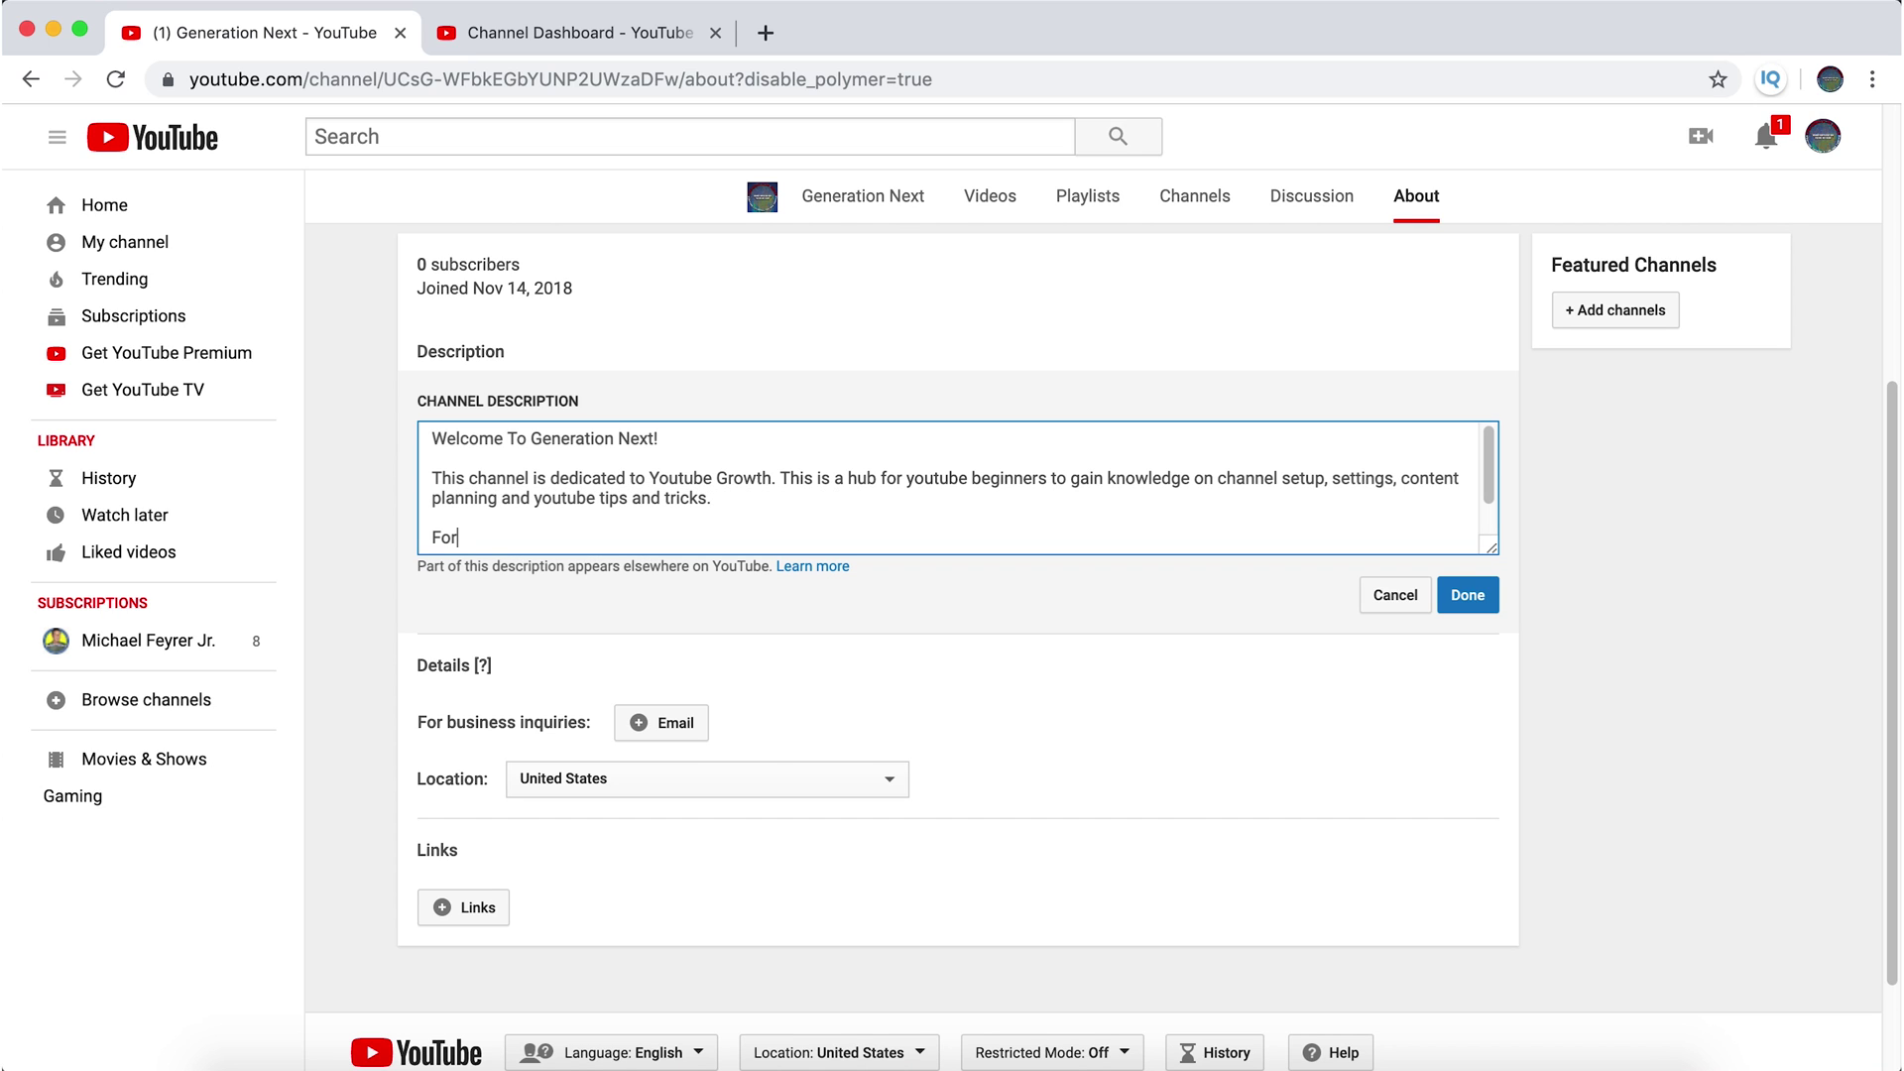
type(" more vetra")
key("BackSpace")
type("vetran youtubers")
right_click(504, 547)
left_click(571, 616)
- Capitalize YouTubers and continue 'you can find content here to explain the youtube, algorithm, how to rank videos'
left_click(573, 536)
key("BackSpace")
type("Y")
key("Right")
key("Right")
key("Right")
key("BackSpace")
type("Tubers")
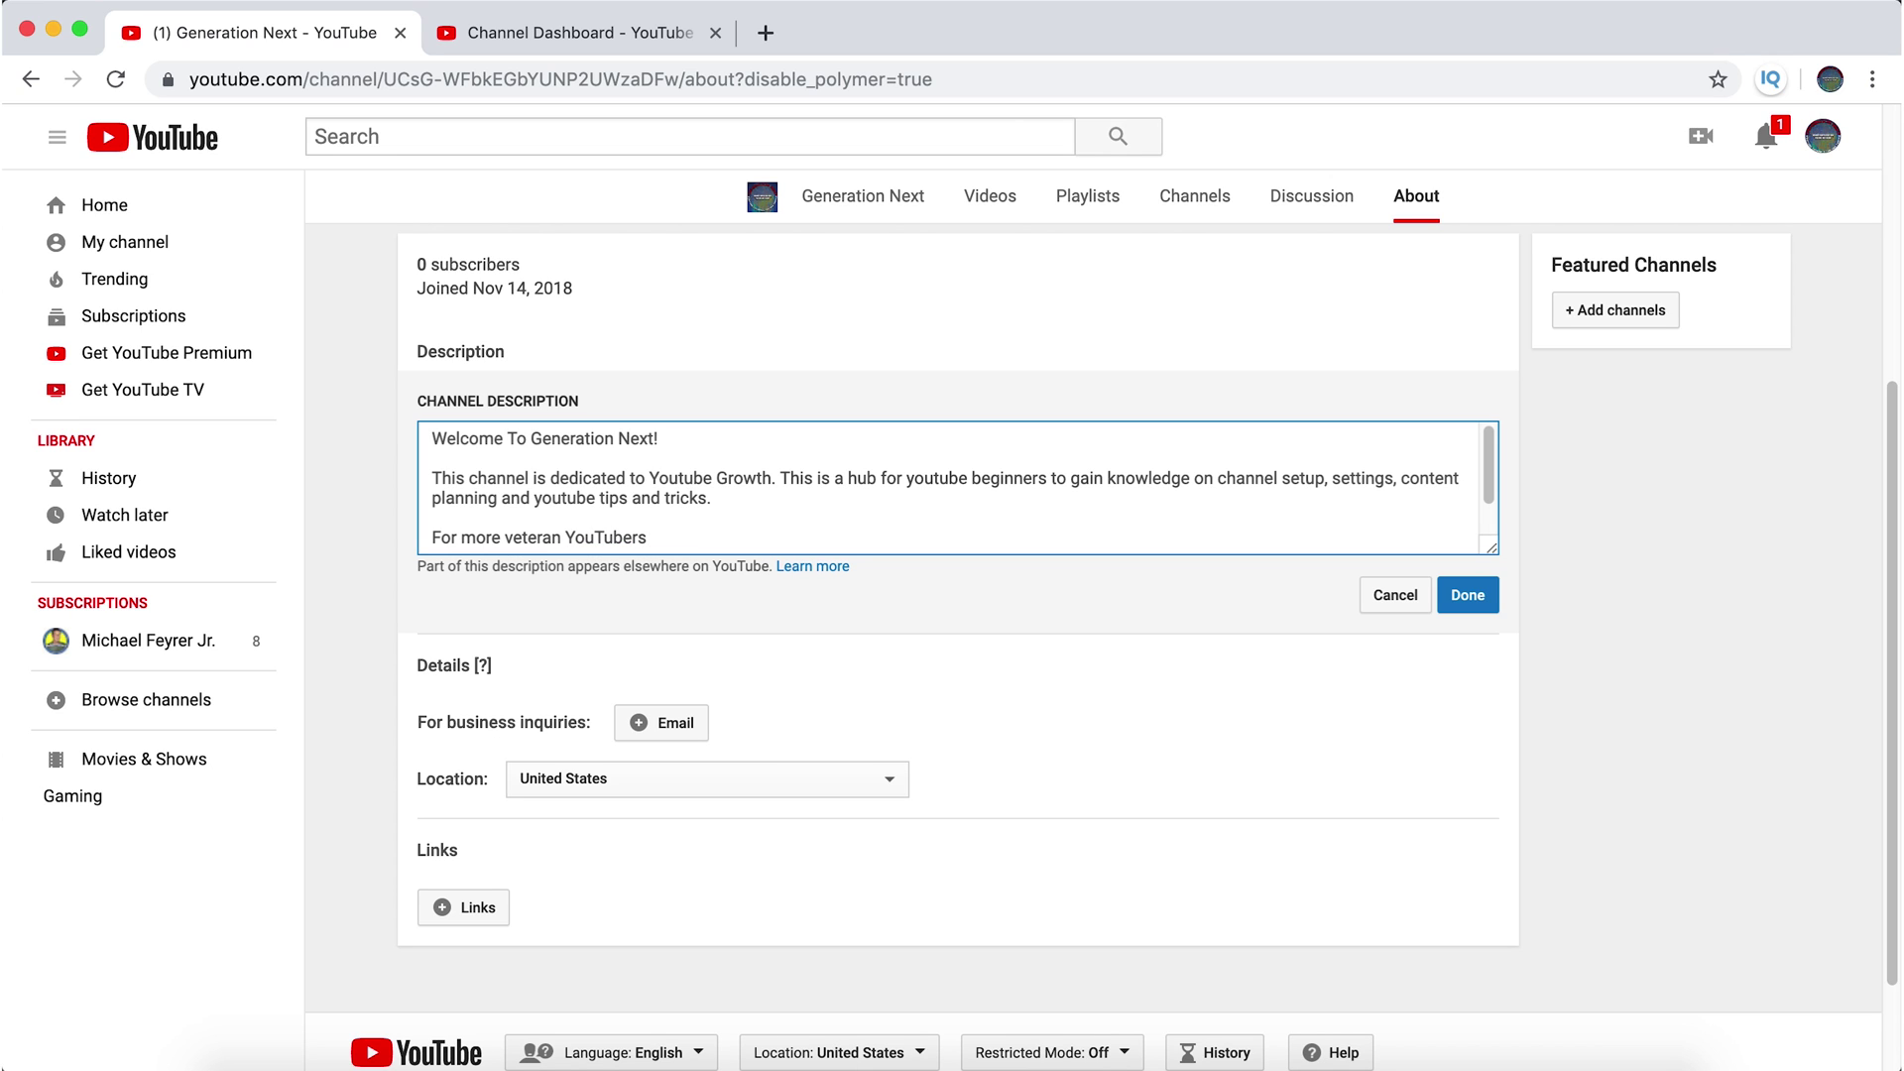
type(" you can gai")
key("BackSpace")
key("BackSpace")
type("find content here to explain the youtube")
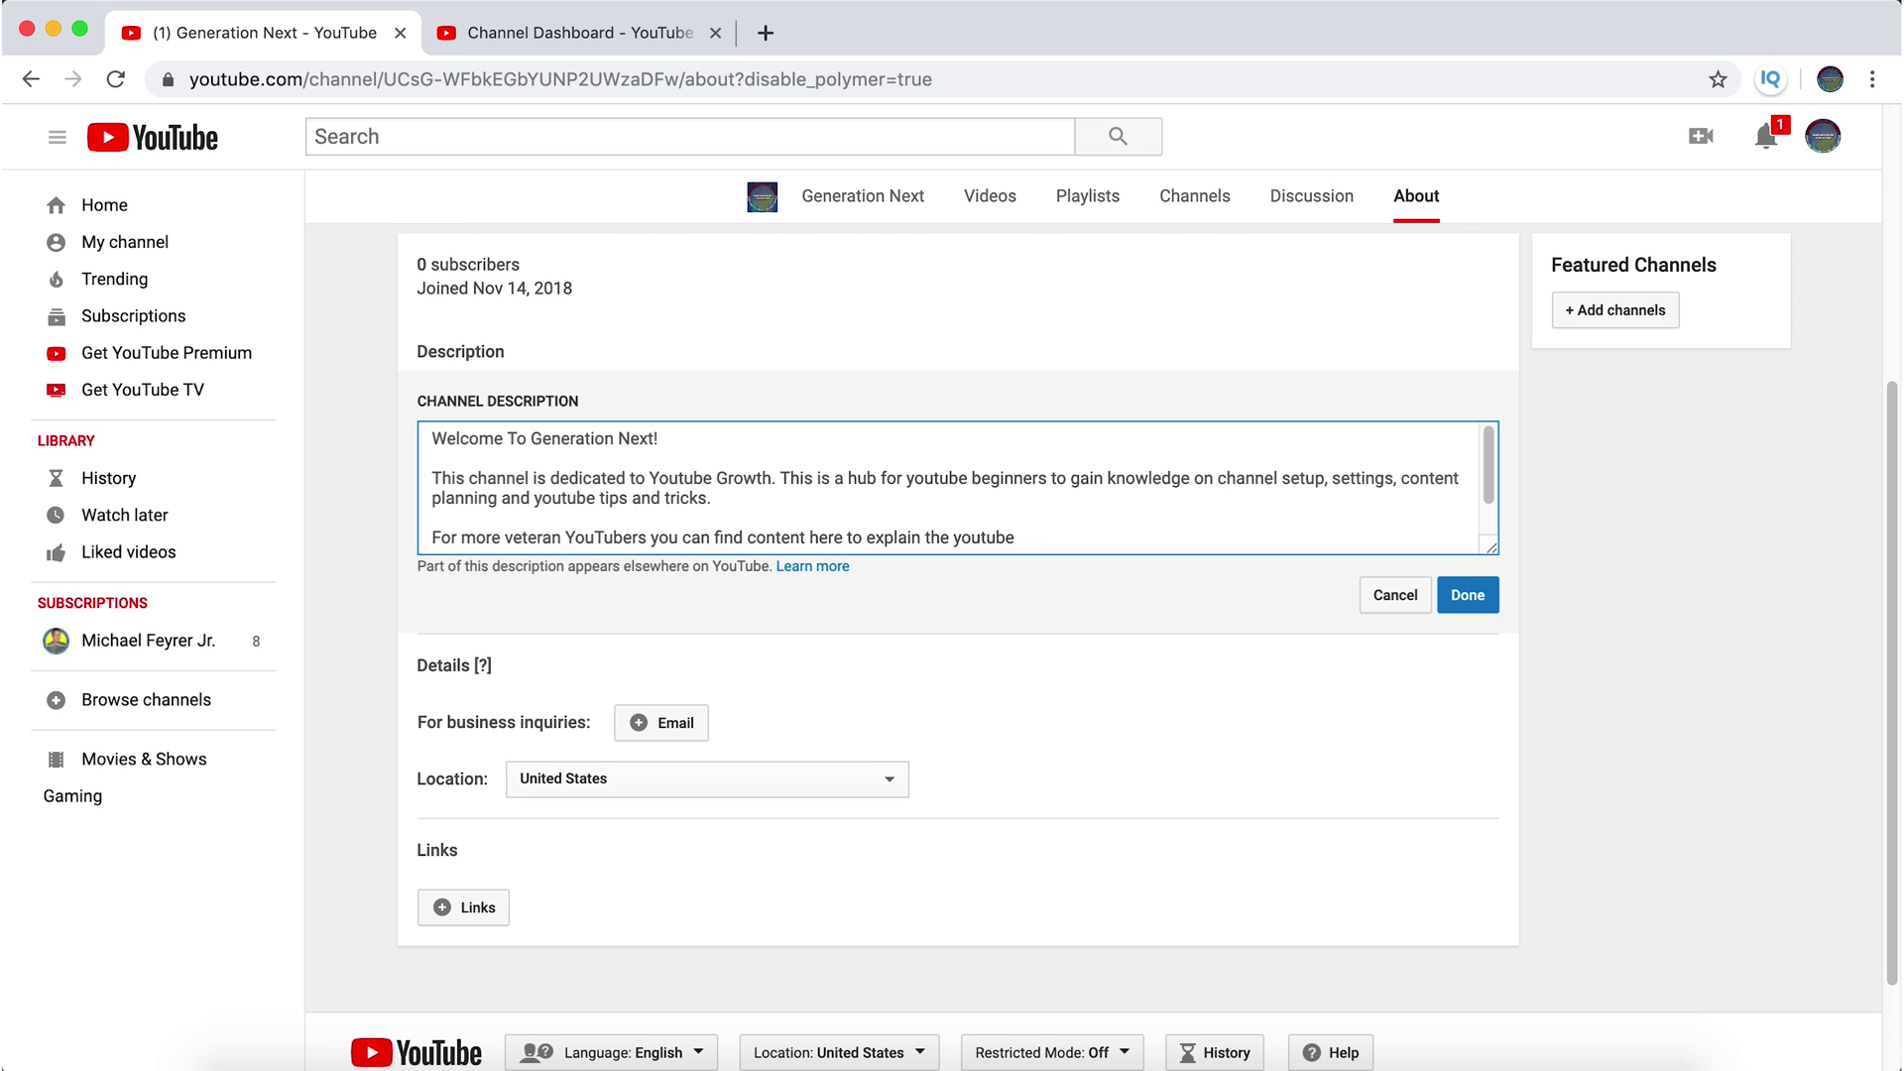
type(", algorithm, how to rank videos,")
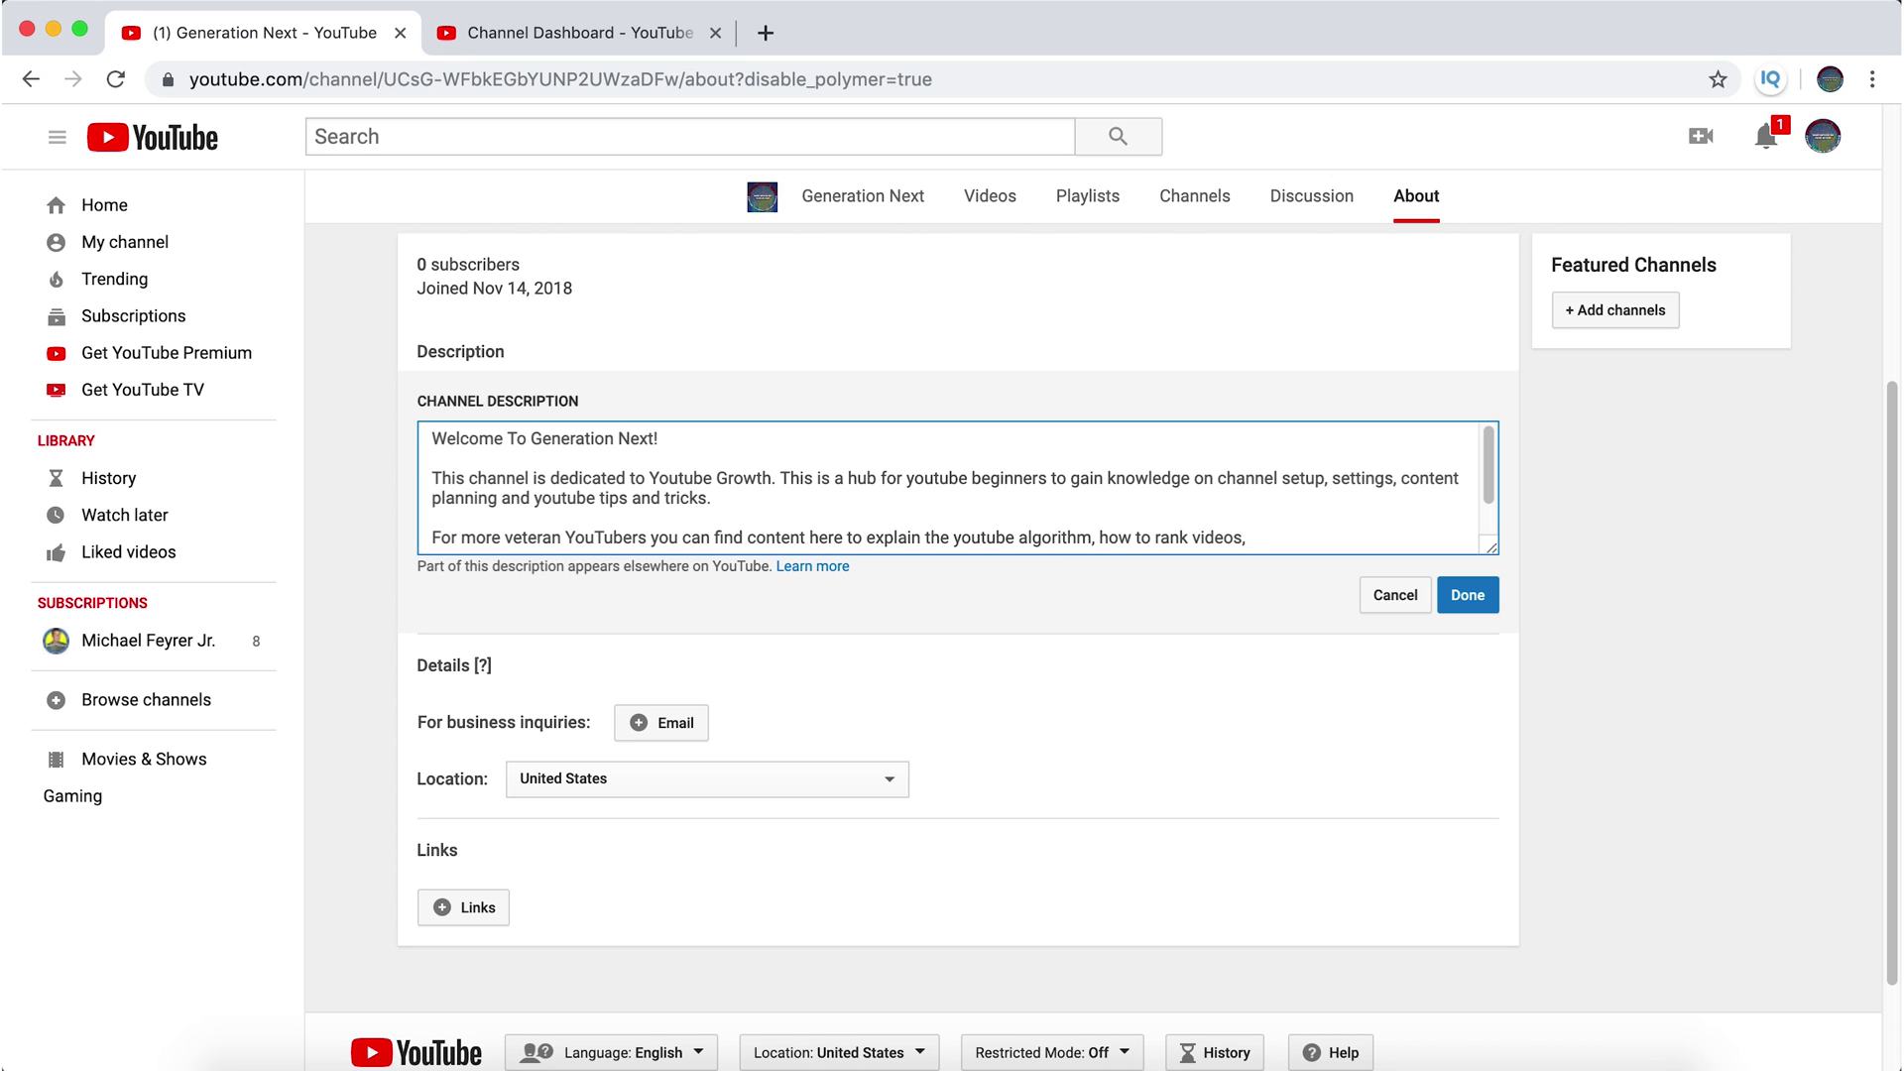
- Append ', youtube analytics, and tutorials on a variety of youtube growth topics.' and start a new line
left_click(607, 36)
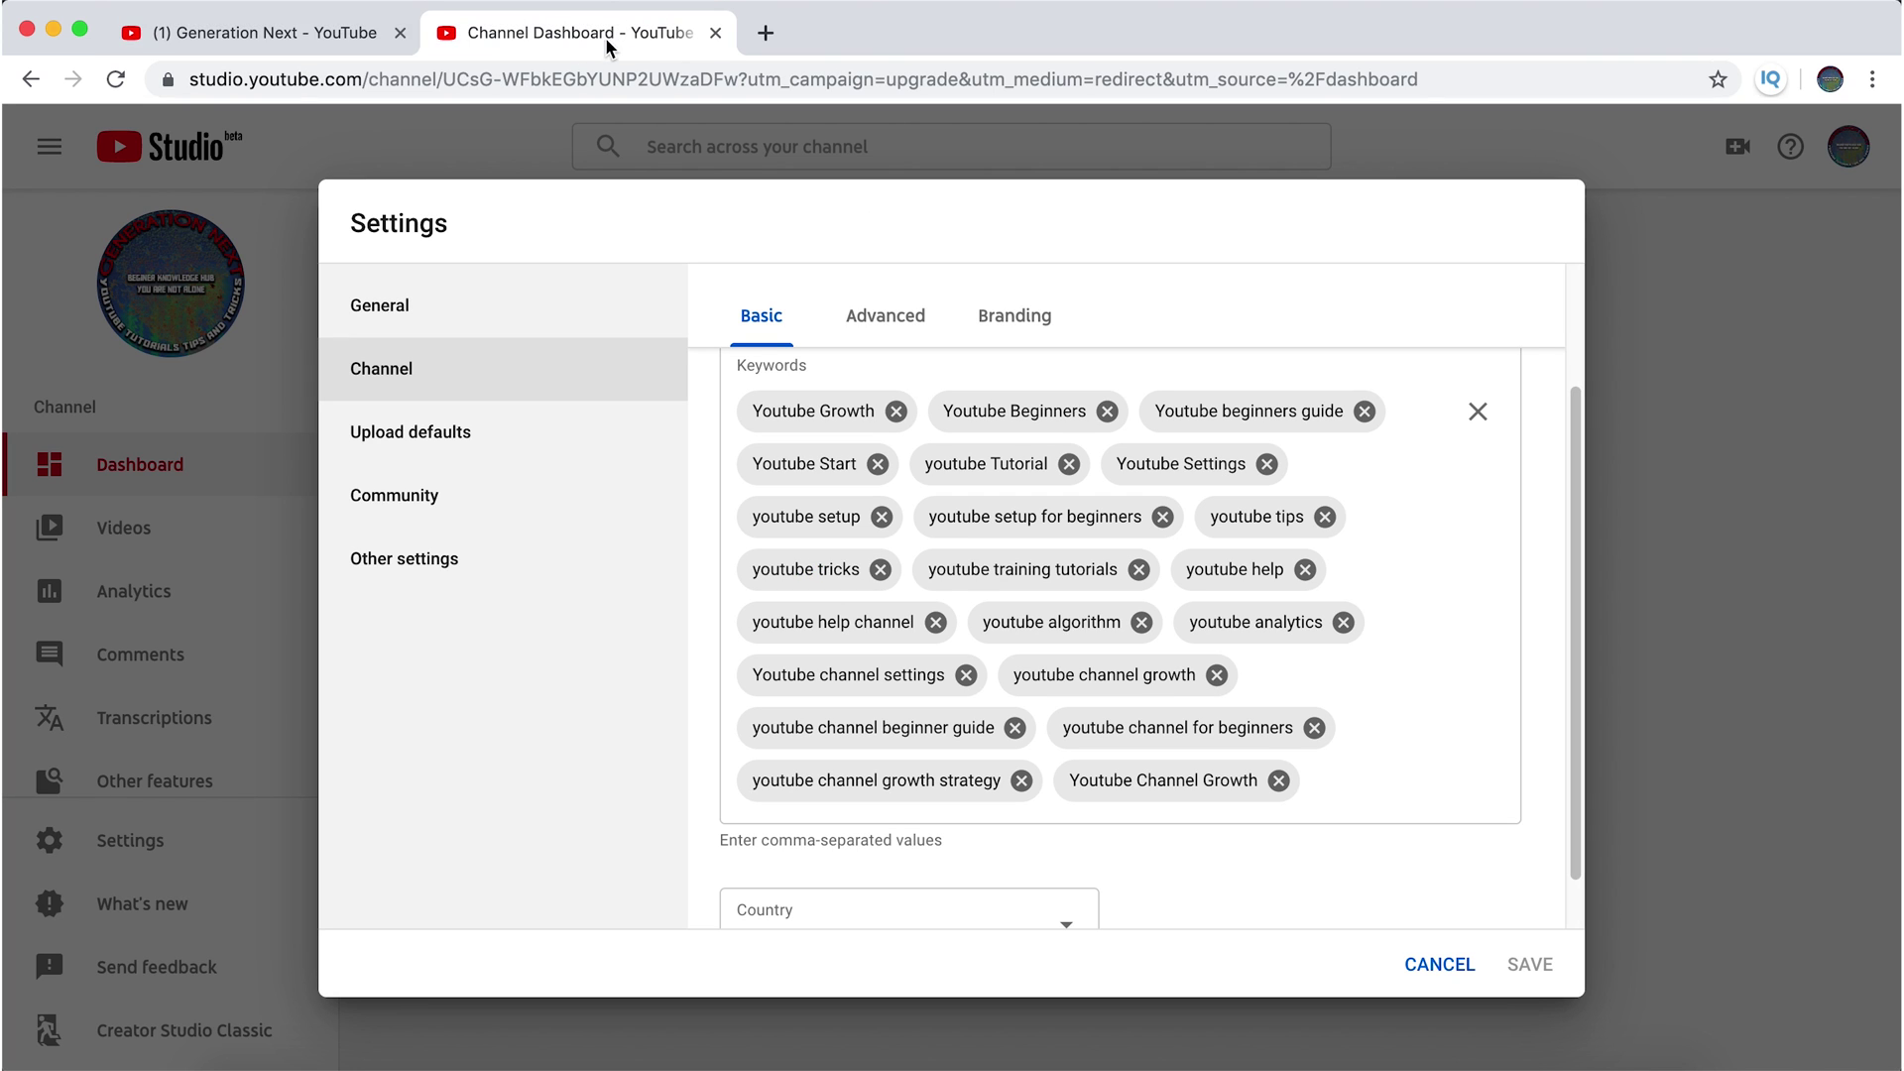
left_click(336, 35)
type(", youtube analytics")
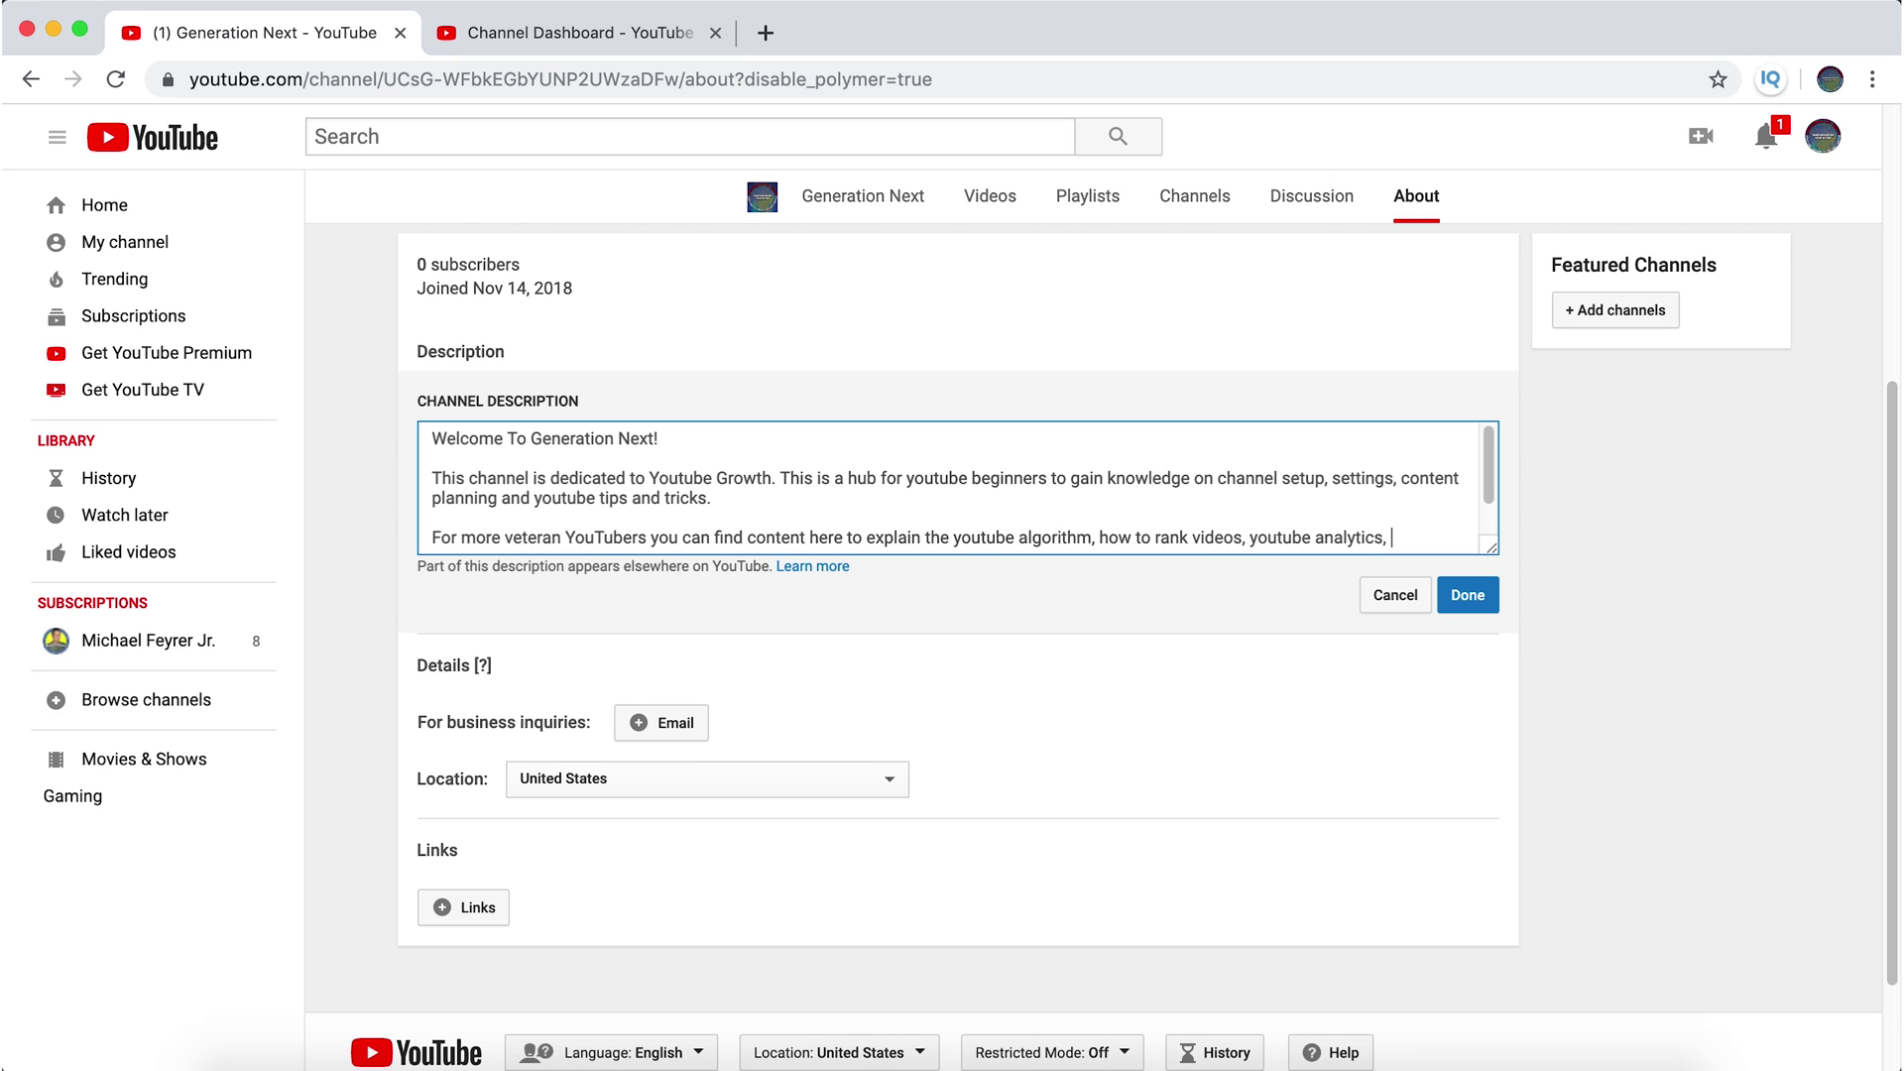
type(", and tutorials on a va")
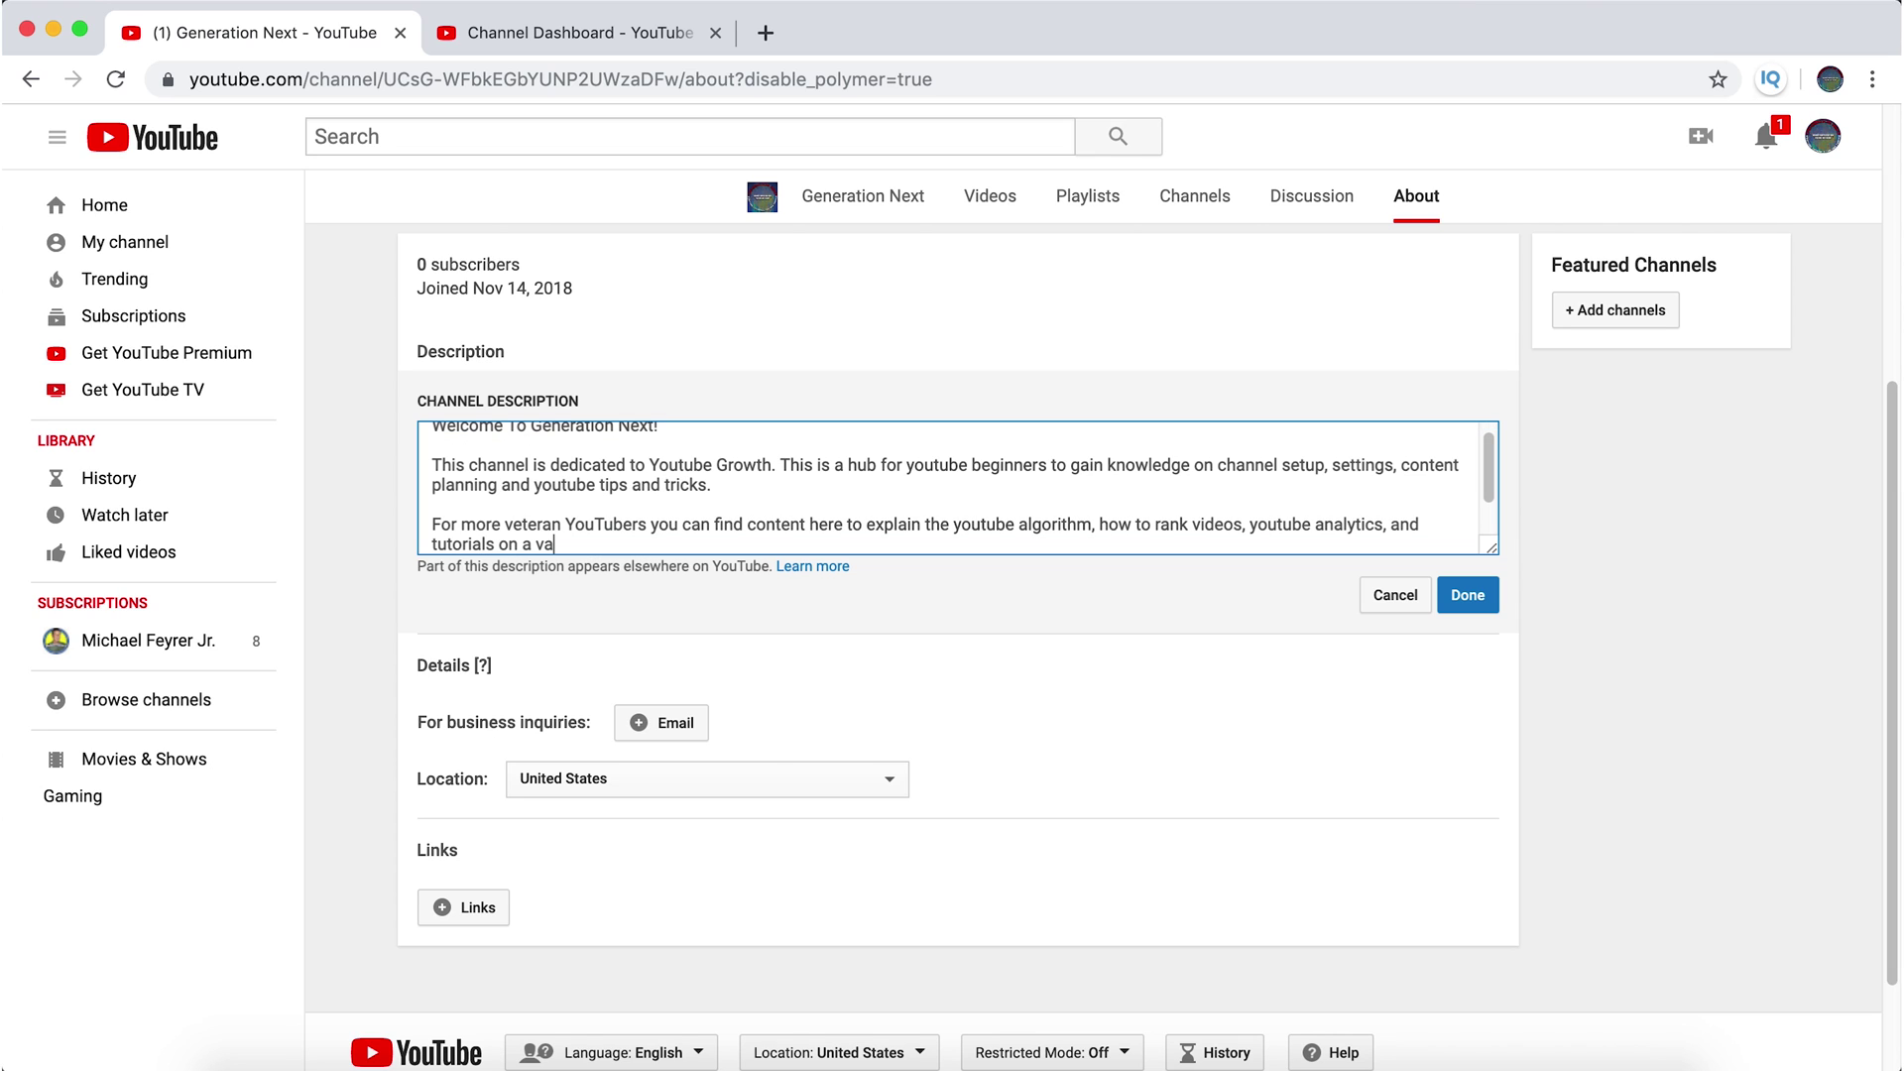
type("riety of youtube growth")
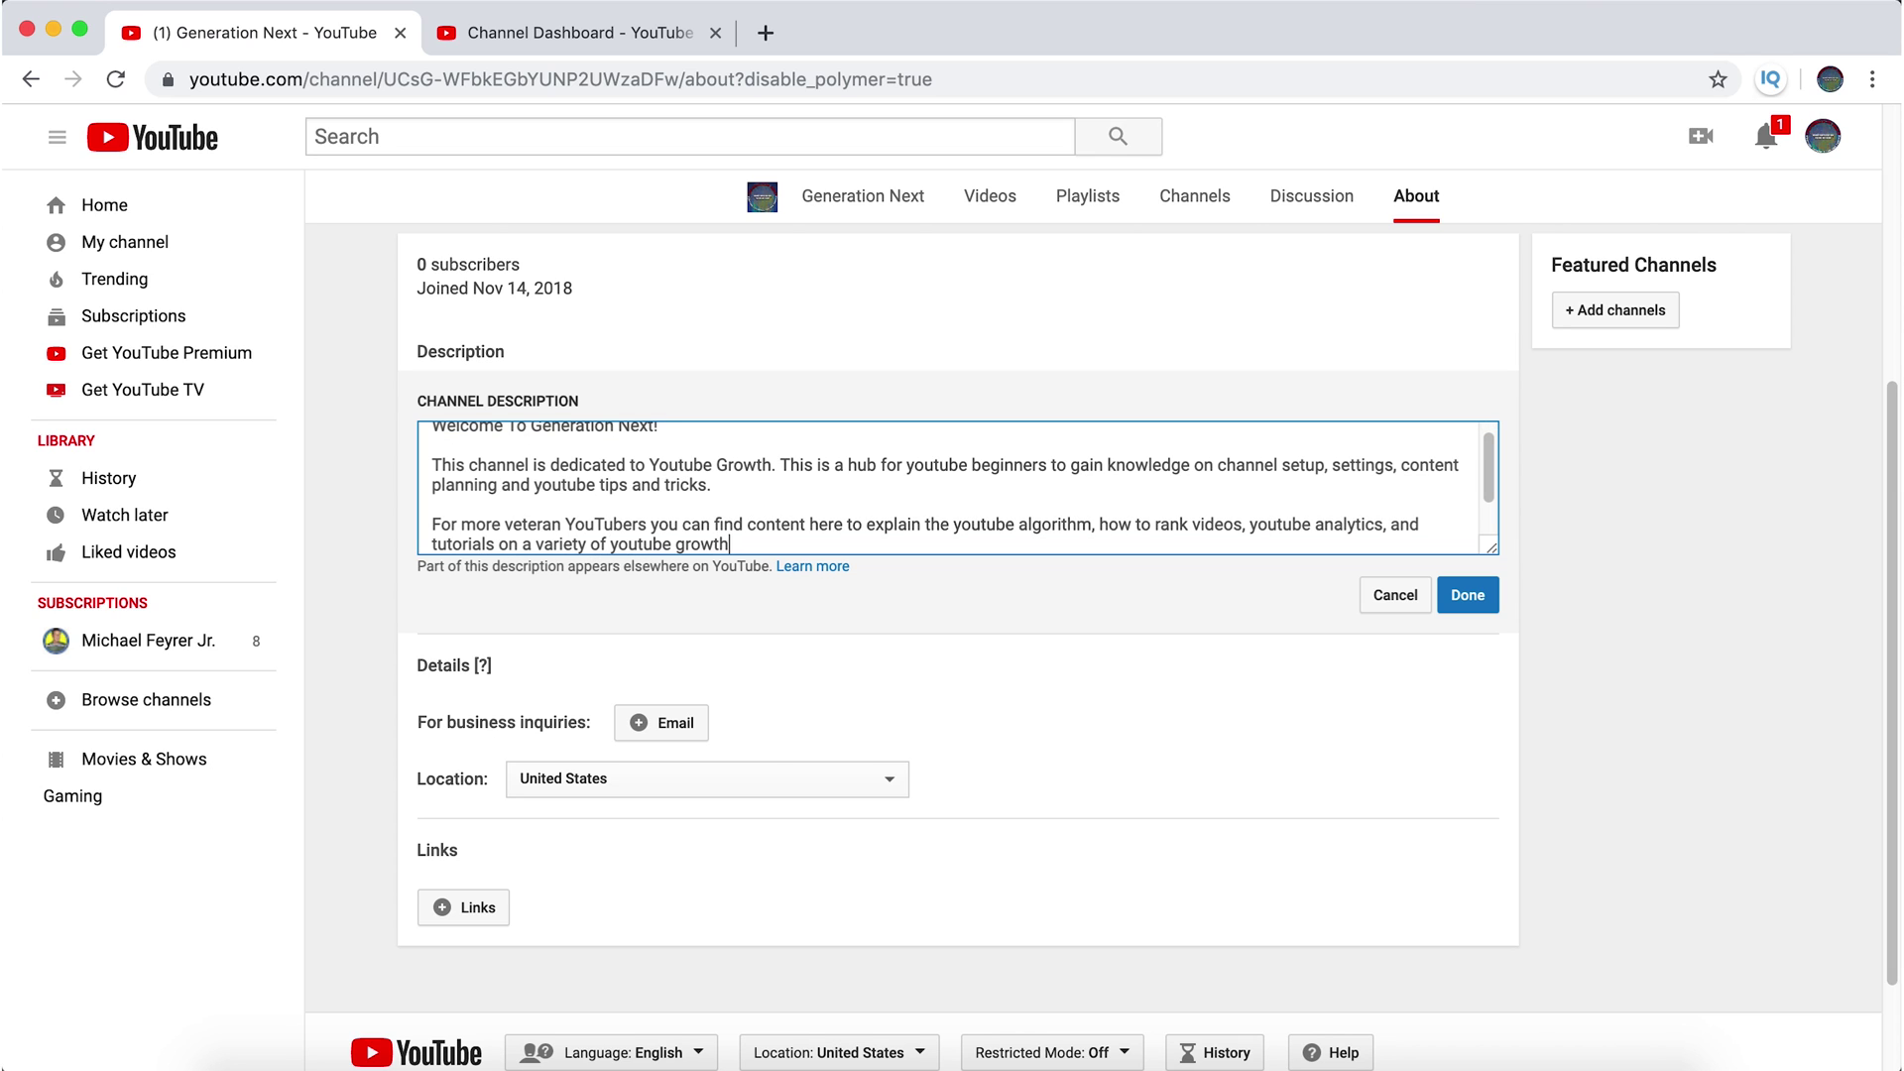
type(" topics.")
key("Return")
key("Return")
- Add the goal sentence 'My goal is to have YouTubers be able to start from scratch and learn everything…'
type("I want youtuber")
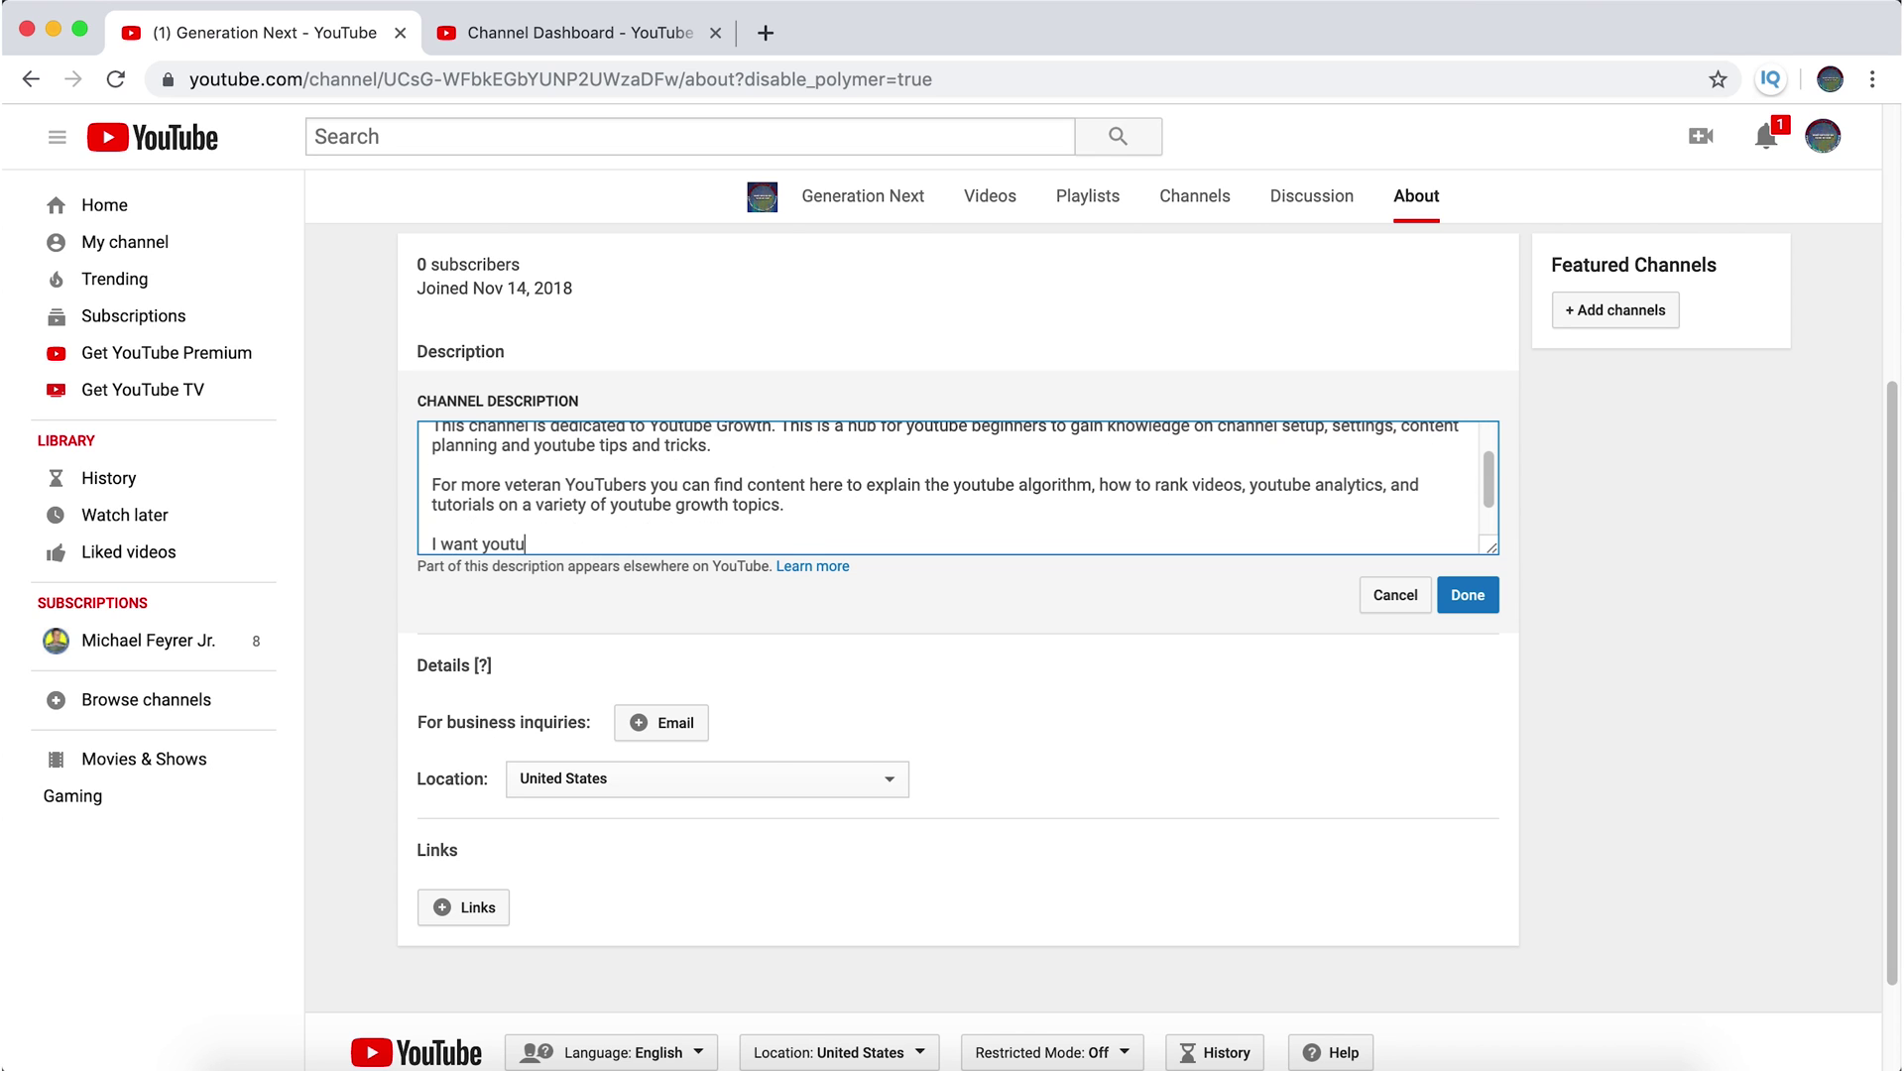
key("BackSpace")
key("BackSpace")
key("BackSpace")
key("BackSpace")
key("BackSpace")
key("BackSpace")
key("BackSpace")
key("BackSpace")
key("BackSpace")
key("BackSpace")
key("BackSpace")
key("BackSpace")
key("BackSpace")
key("BackSpace")
key("BackSpace")
type("My goal is to have YouTubers be")
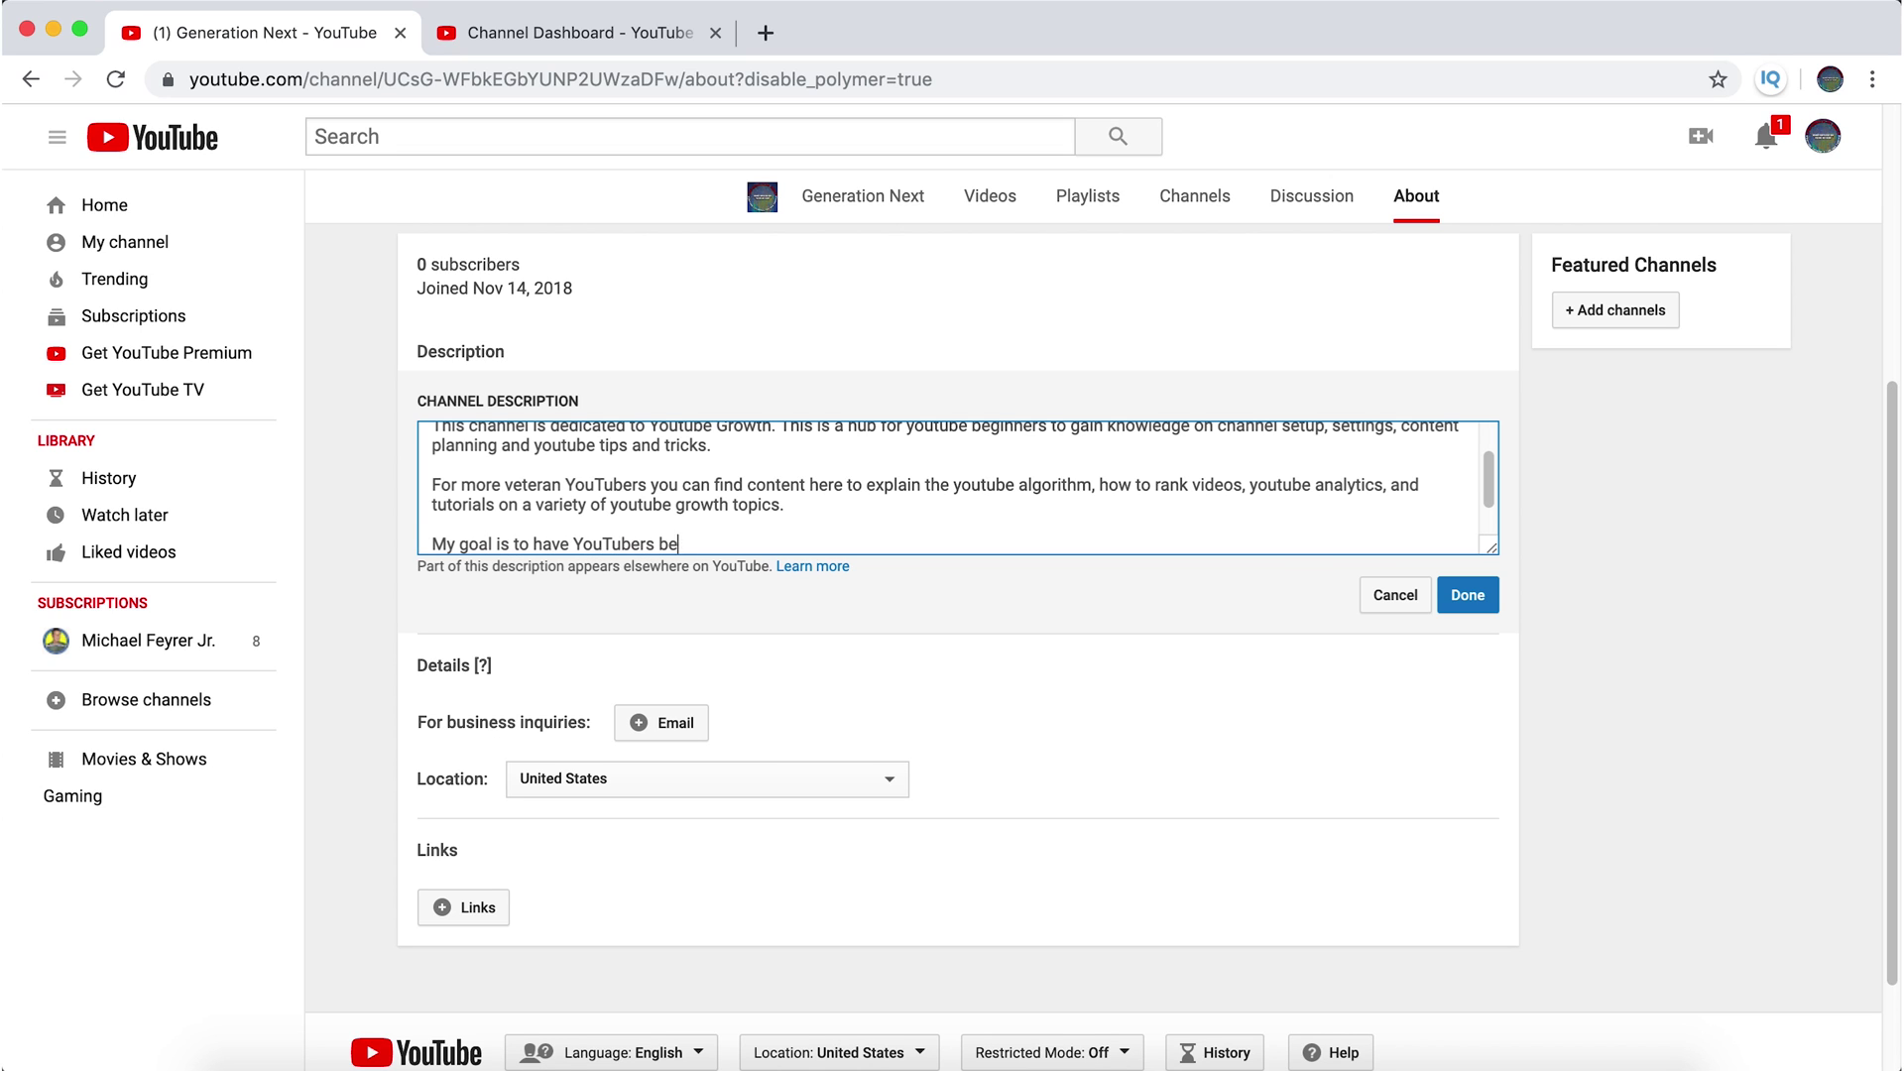
type(" able to start from scratch and ")
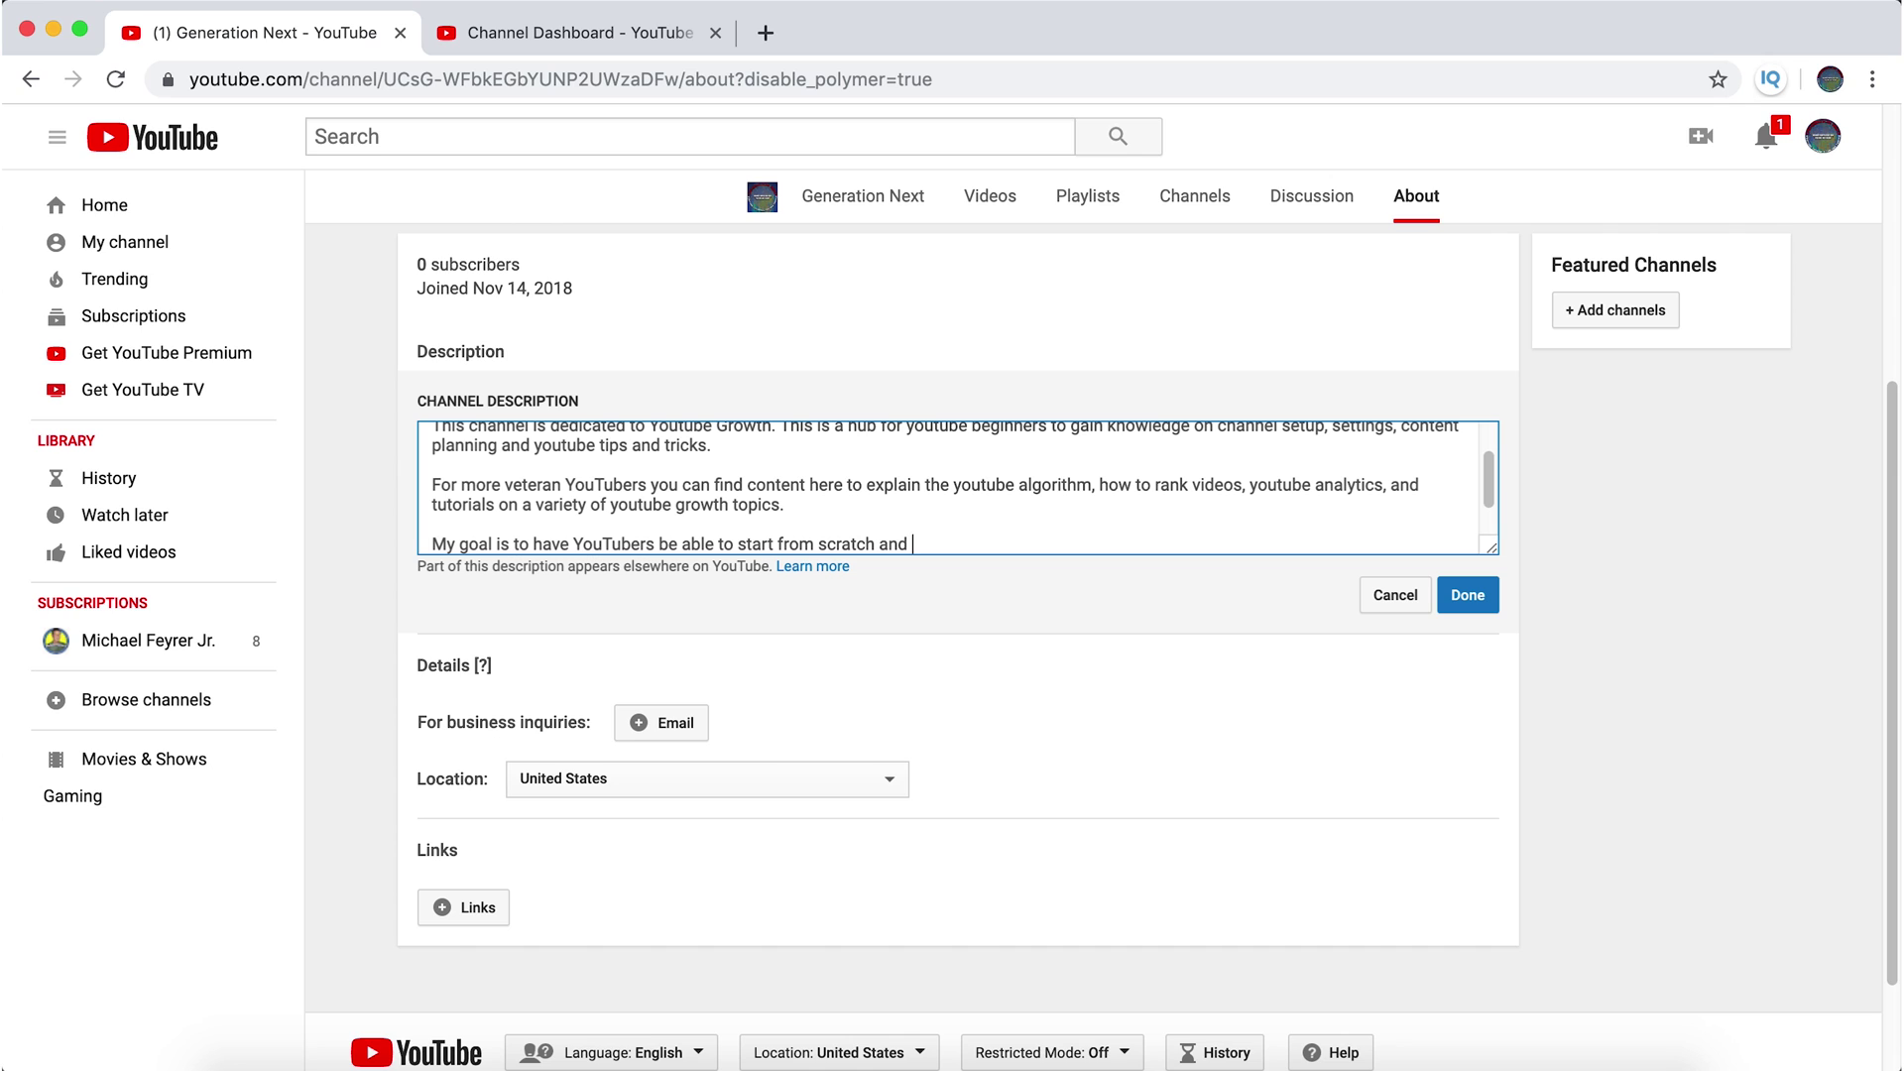
type("learn everything they need to know")
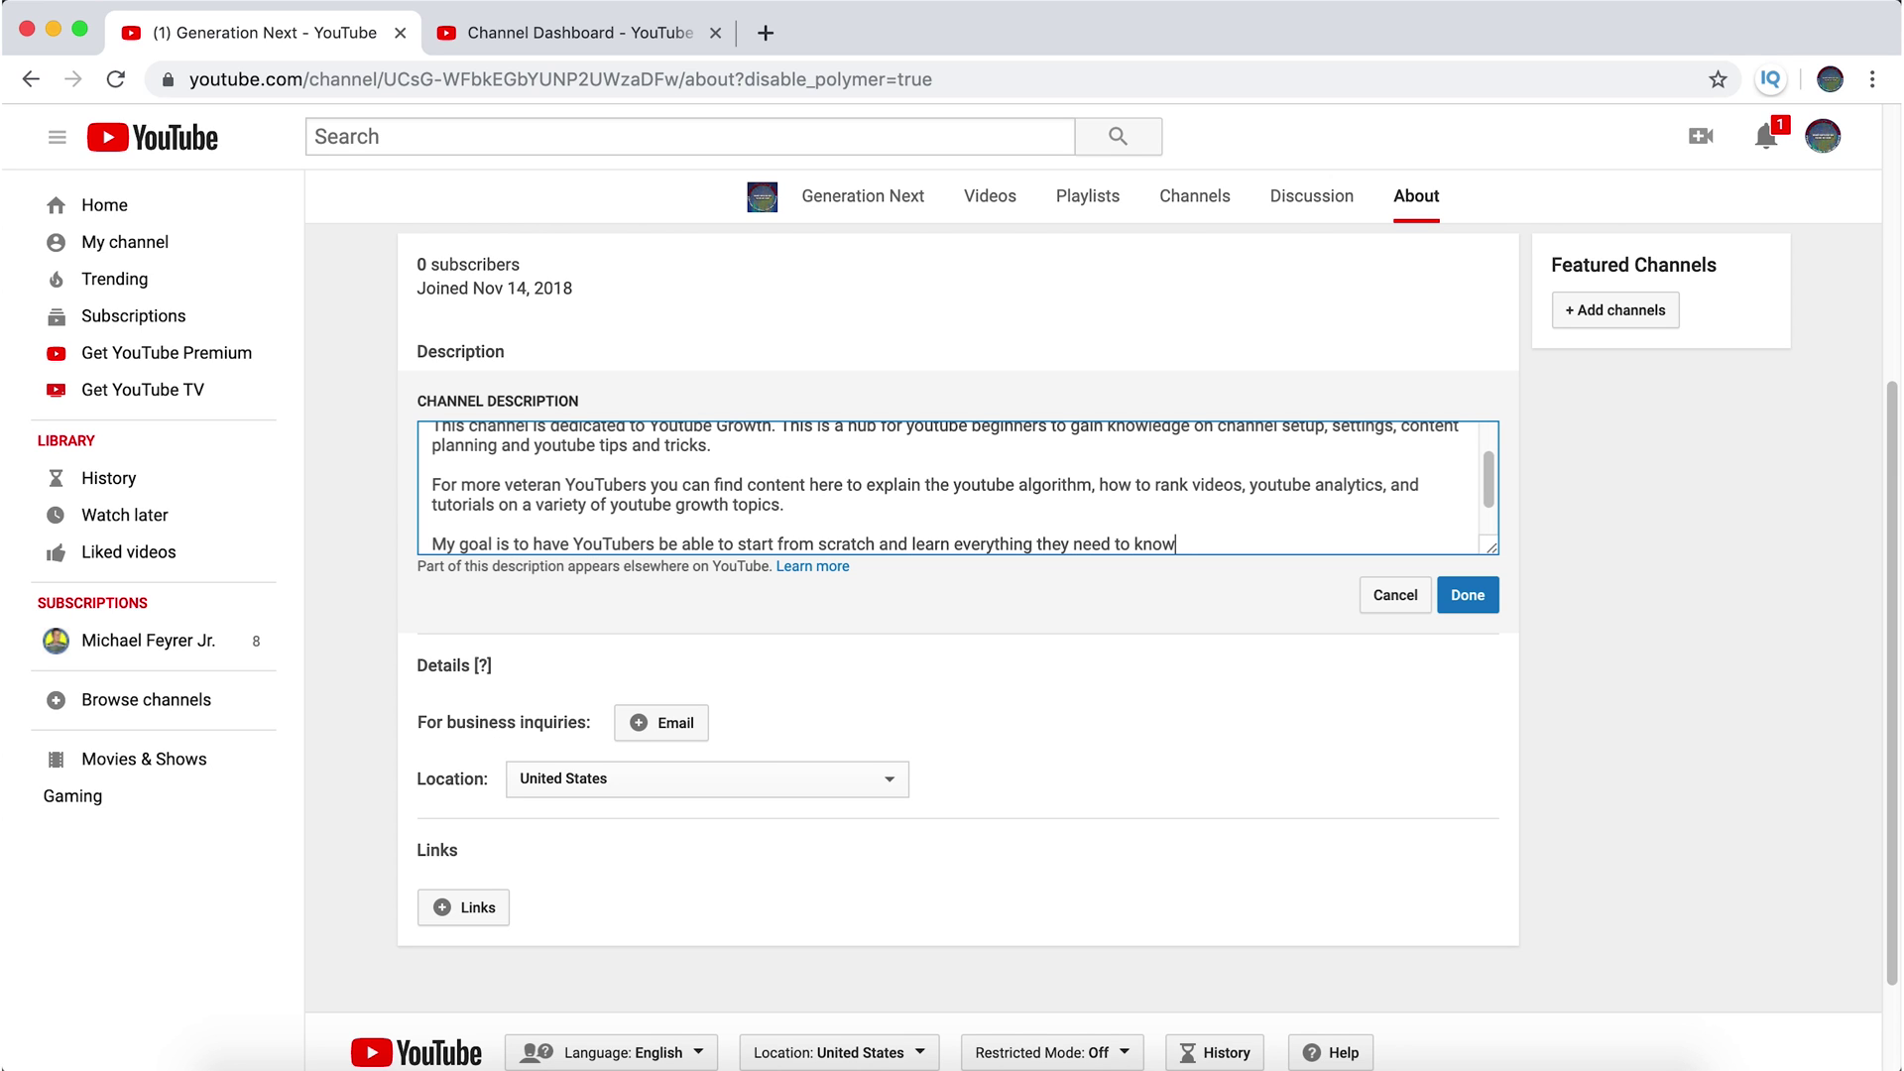
type(" to become Youtube masters as fast as possible.")
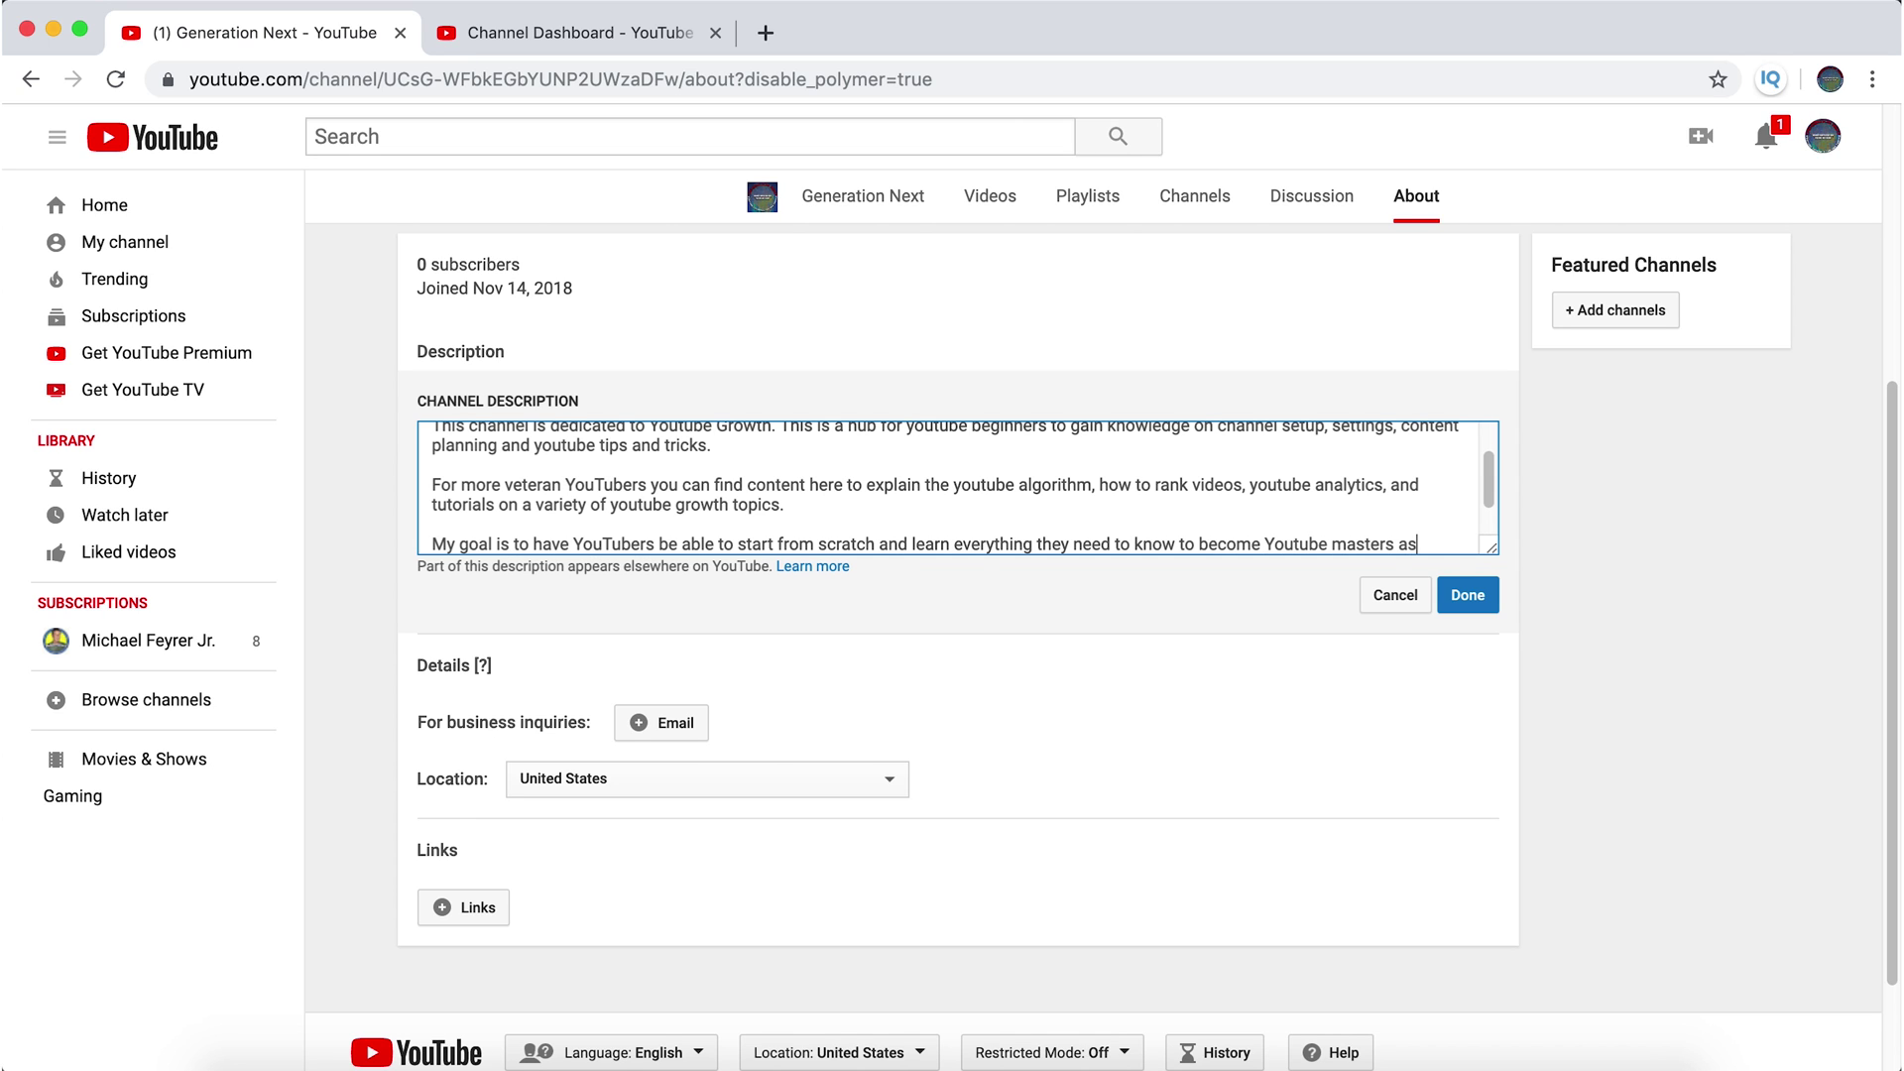
key("Return")
key("Return")
- Add 'Knowledge is power, so let me know if there is anything you want me to cover!' and 'Why not come along for the ride and subscribe? Its FREE'
type("K")
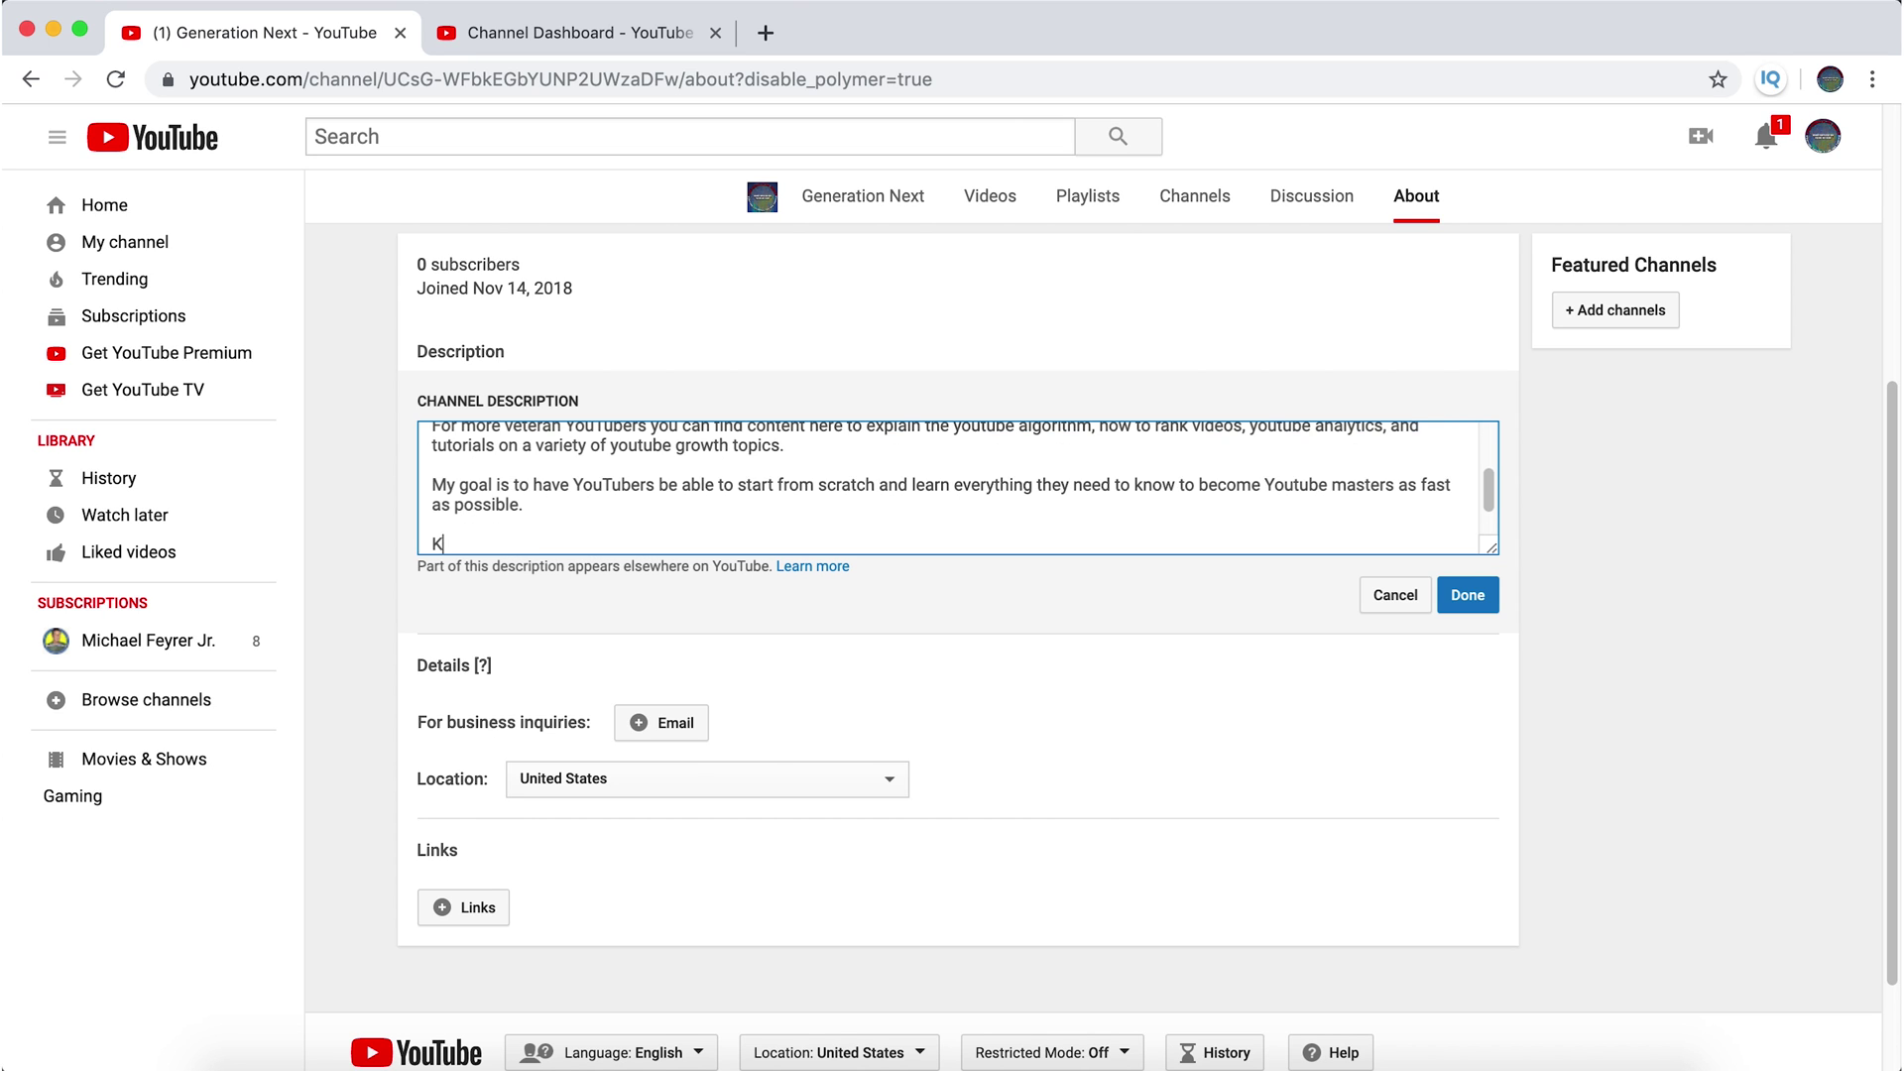
type("nowledge is power, so")
type(", so")
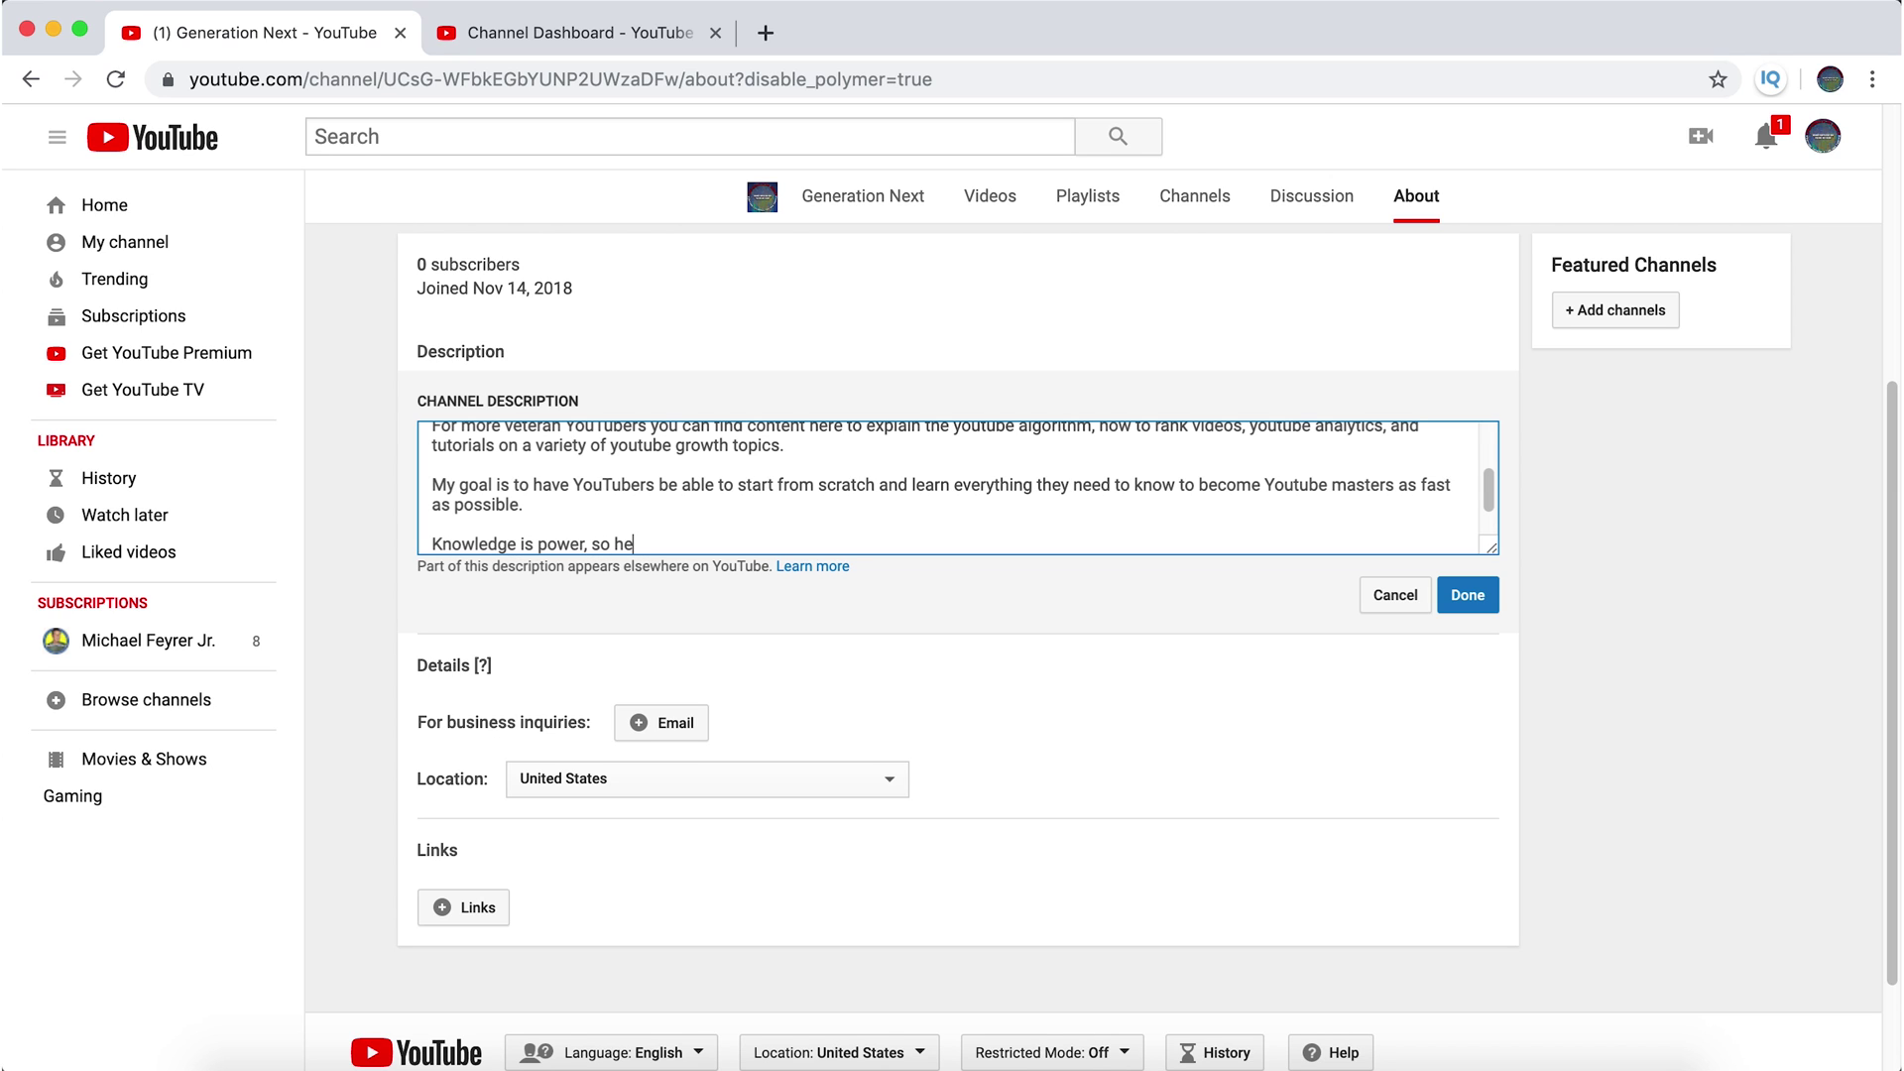
key("BackSpace")
key("BackSpace")
key("BackSpace")
type("en")
key("BackSpace")
type("let me know if there is ant")
key("BackSpace")
type("ything you want me to co")
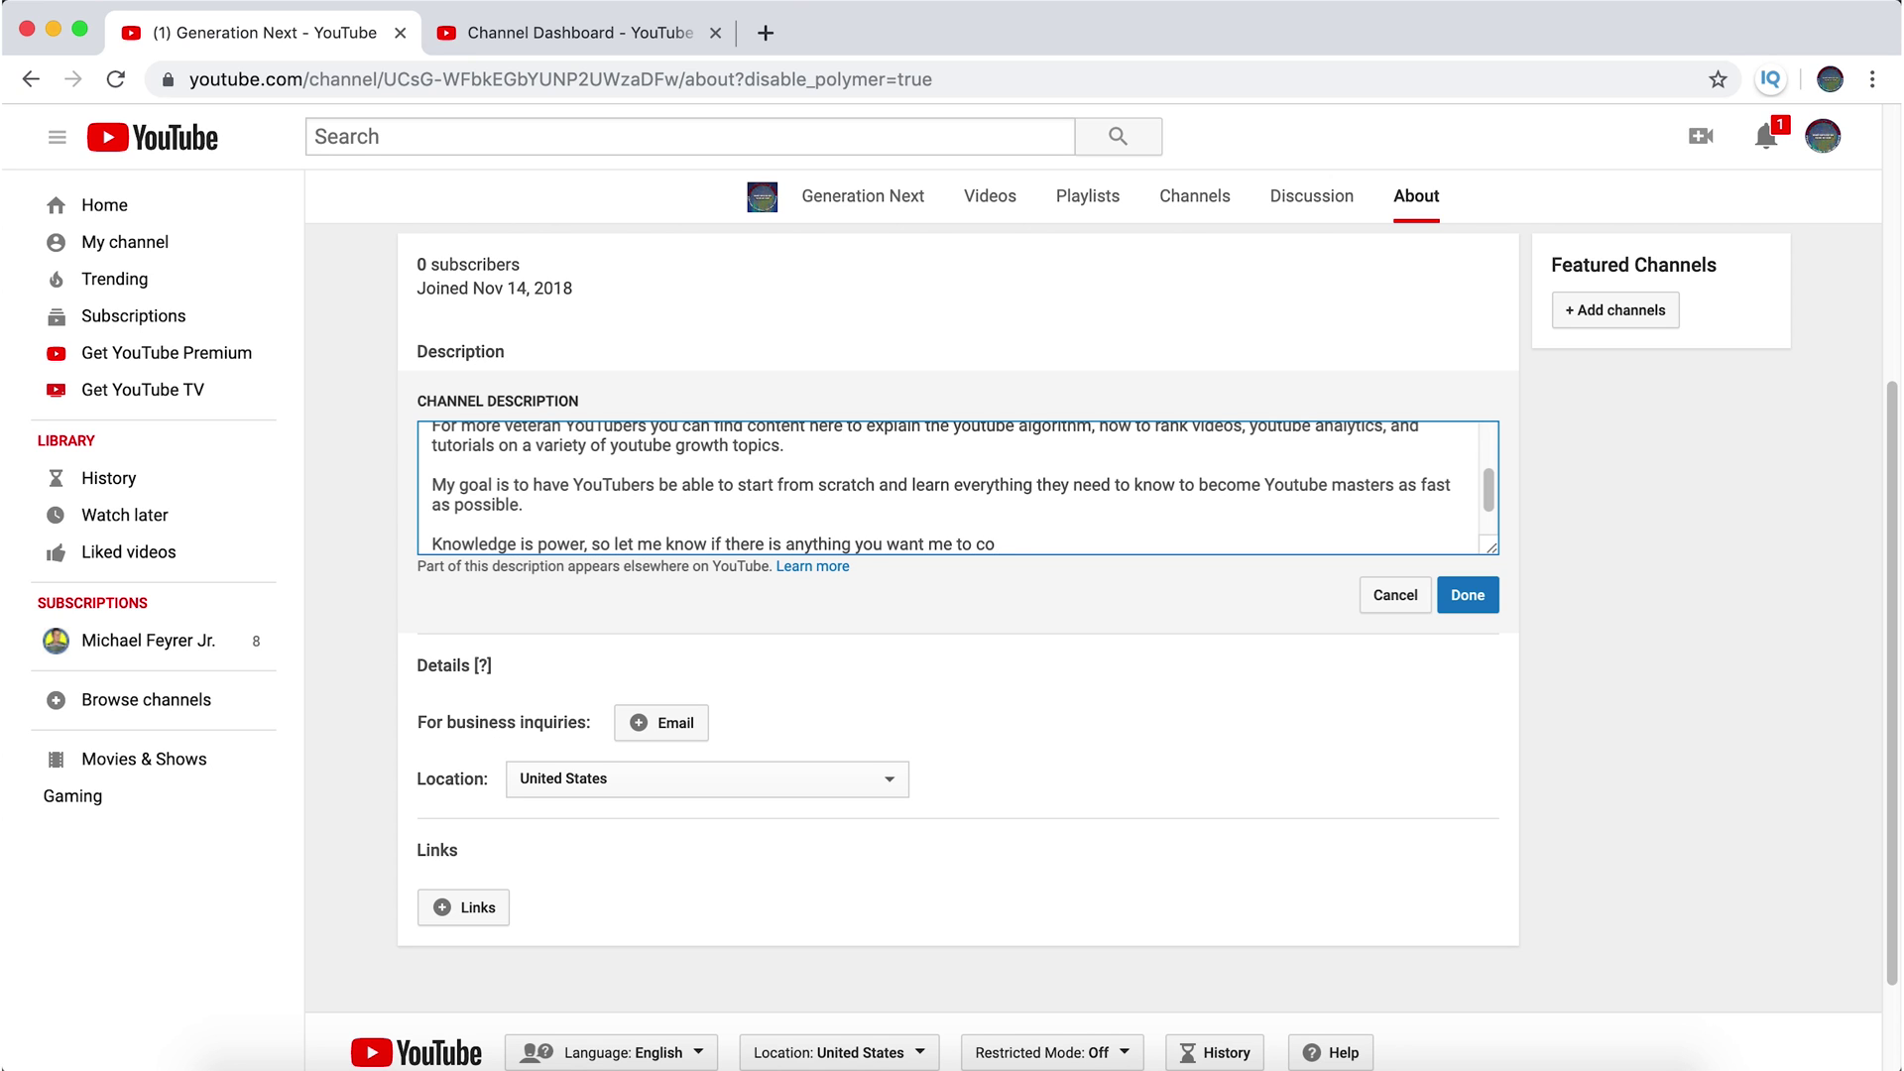
type("ver!")
key("Return")
key("Return")
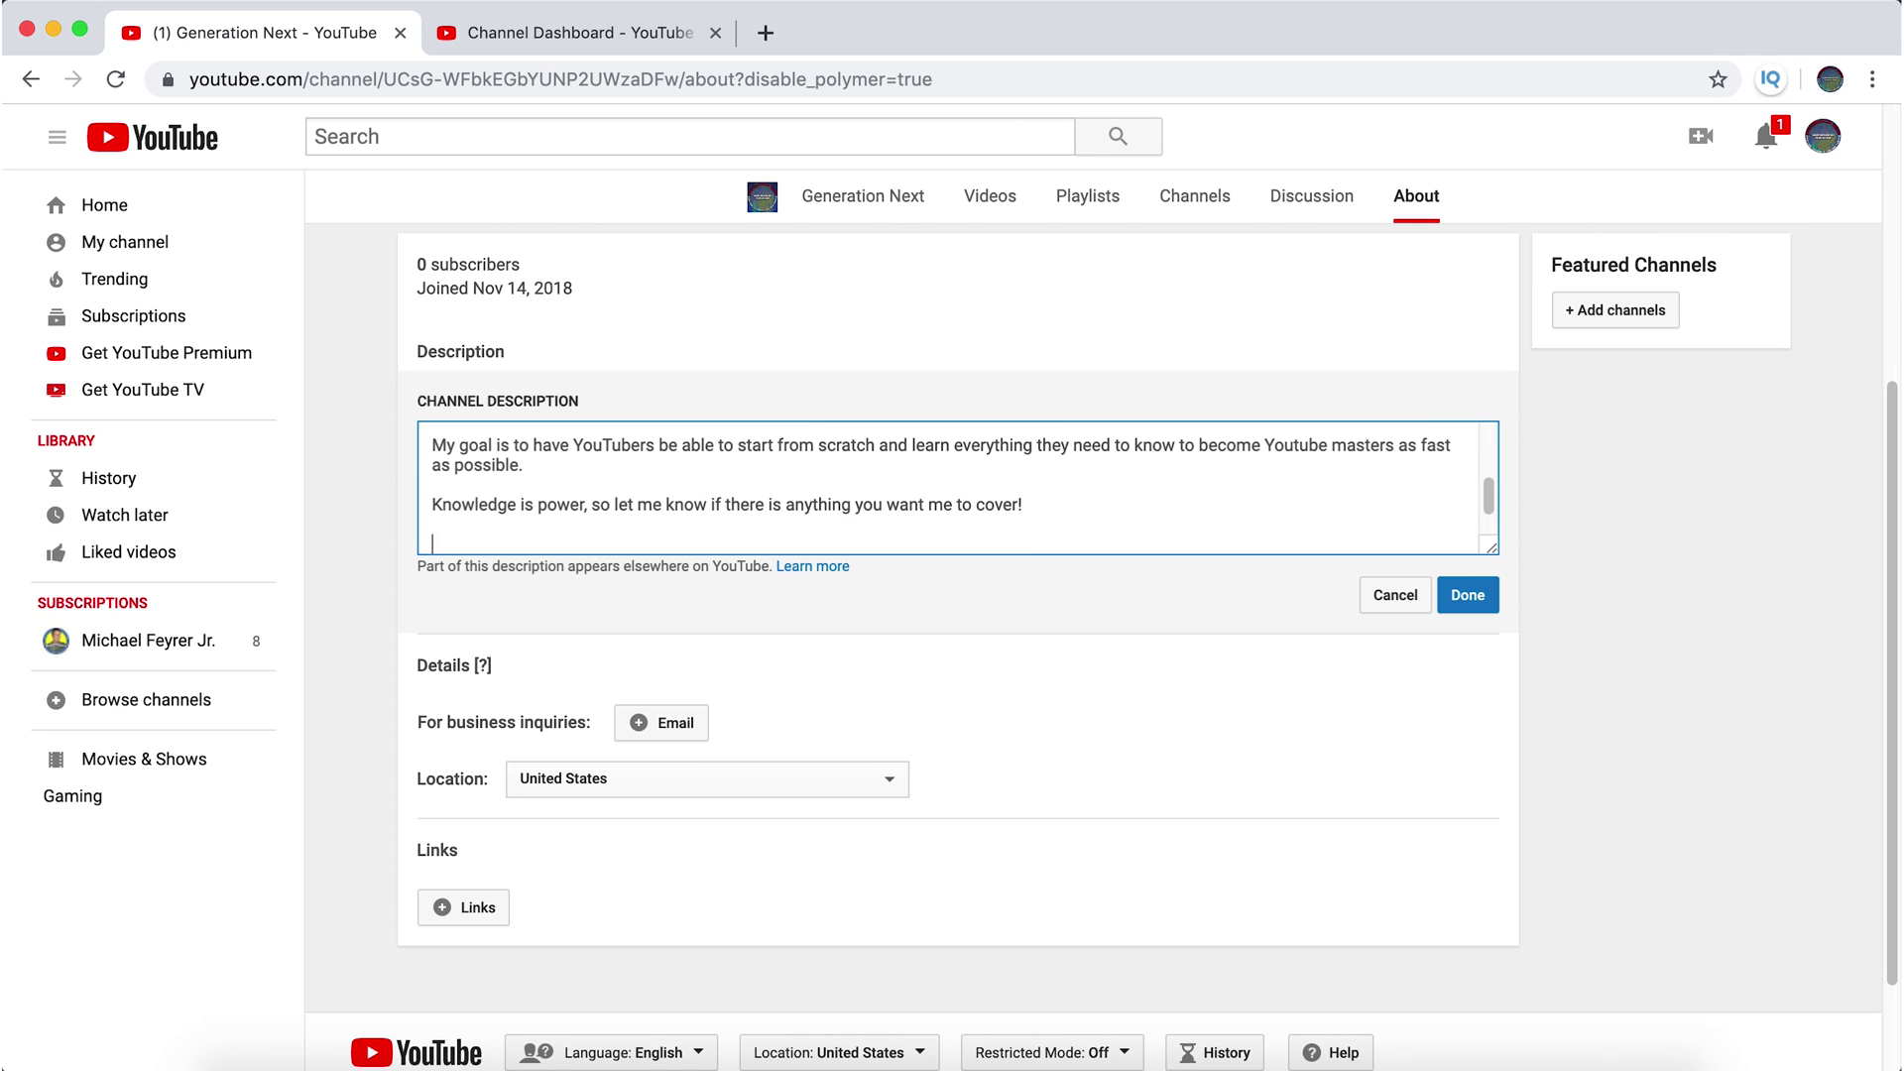
type("Why not come along for the ride a")
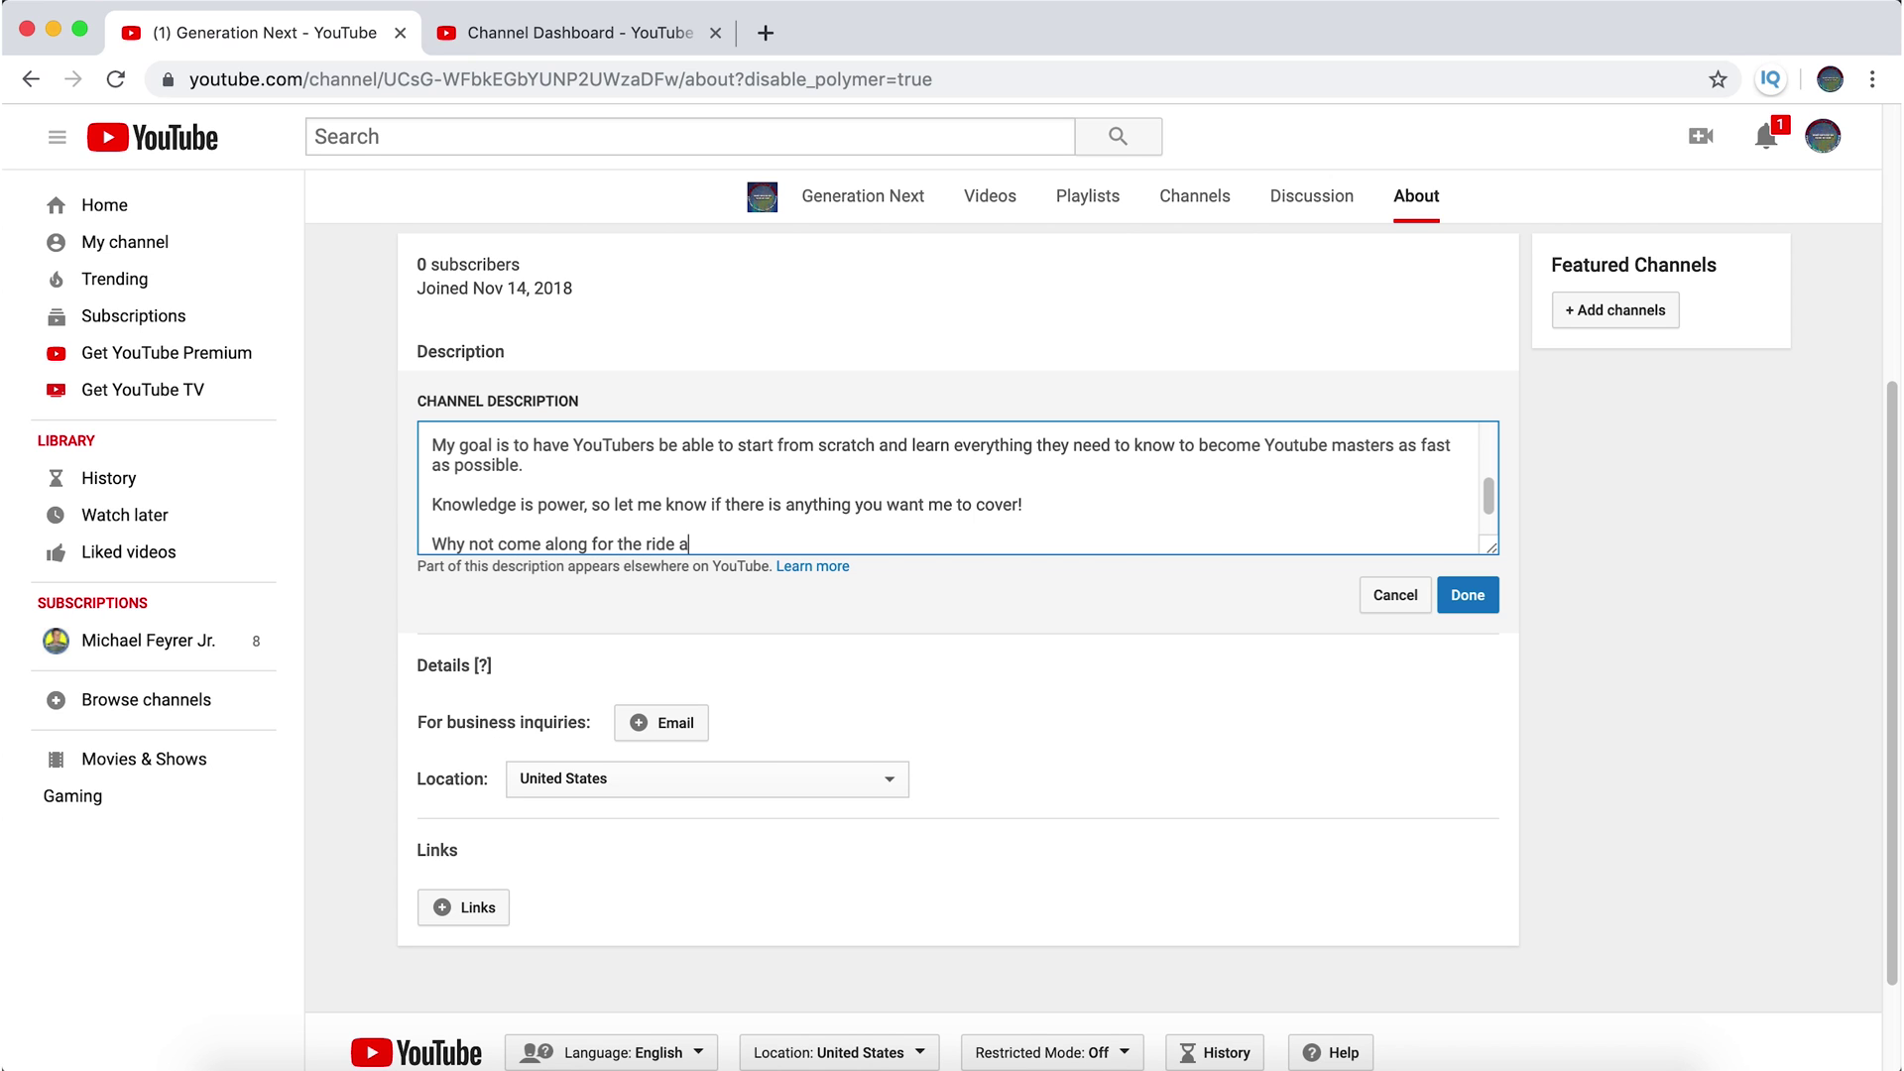
type("nd subscribe? Its FREE.")
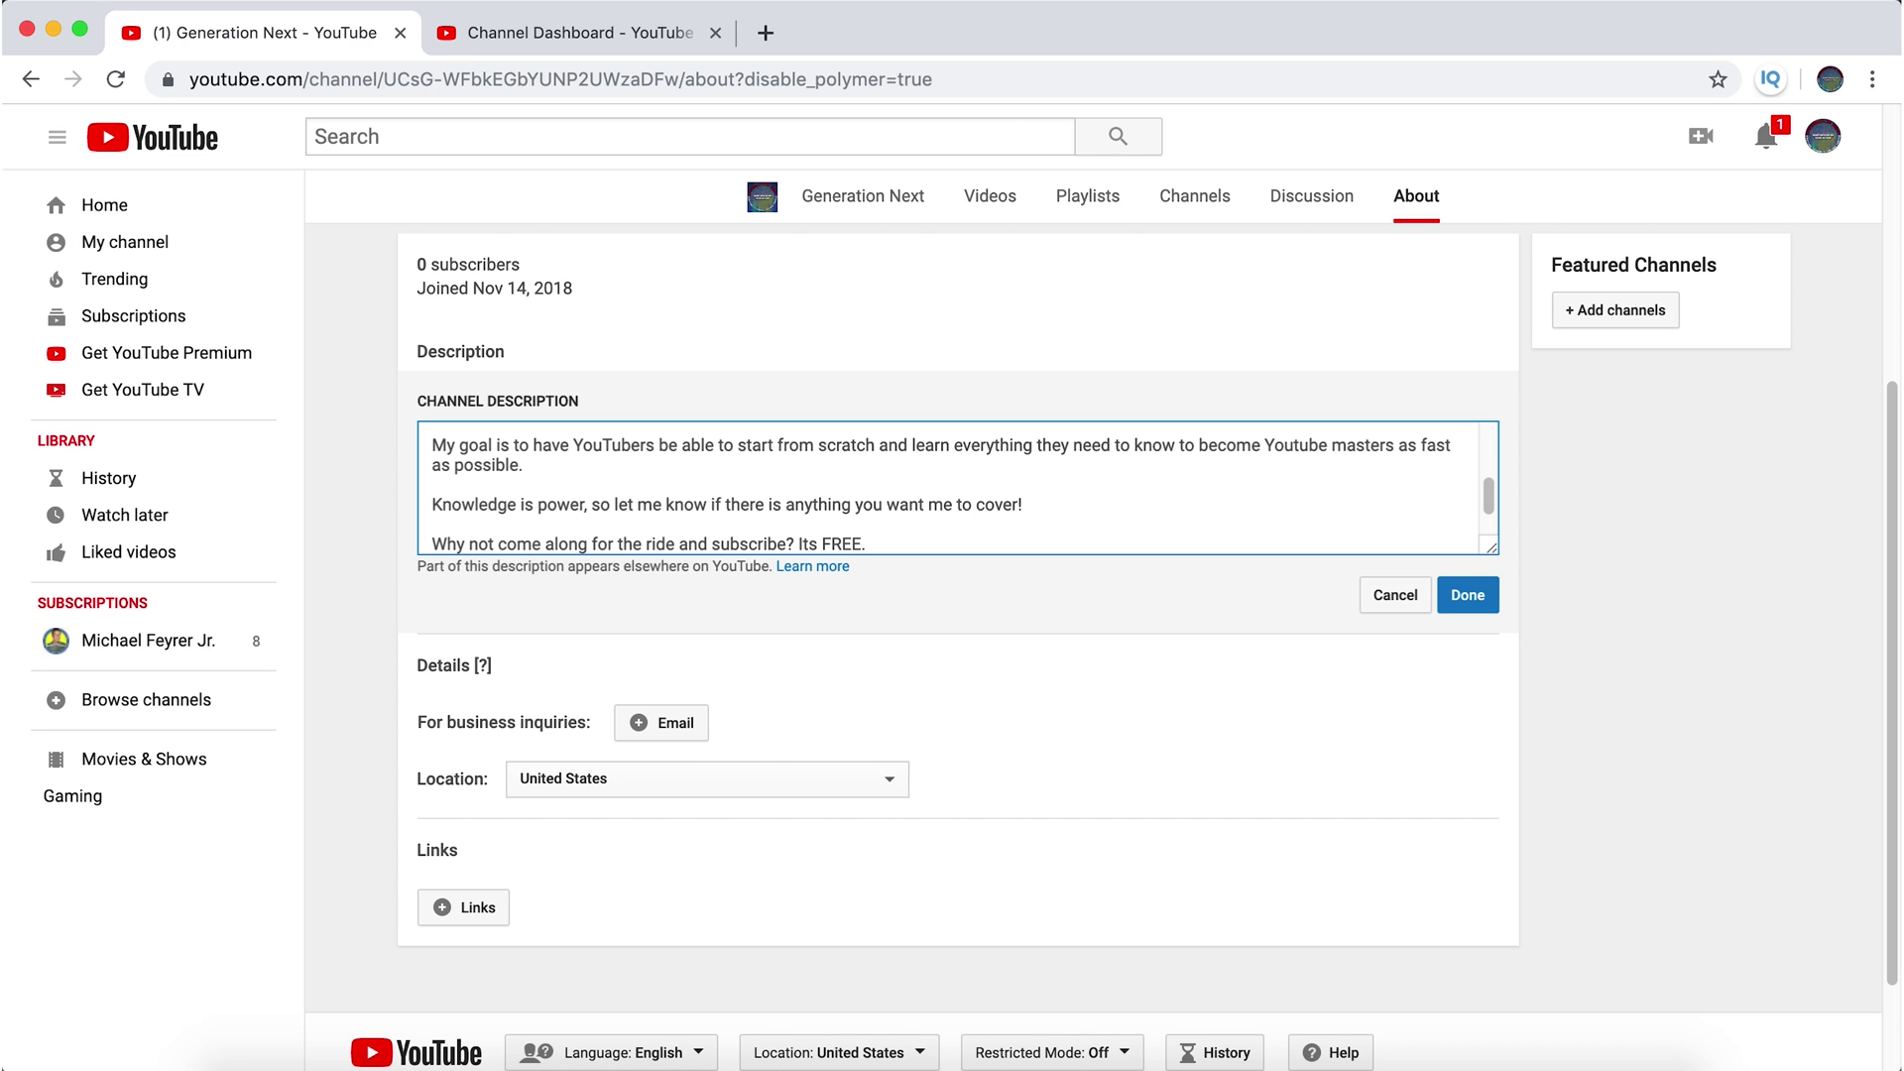
- Paste the channel's URL from the address bar after 'Its FREE.' followed by '?'
left_click_drag(679, 78, 228, 90)
key("super+c")
left_click(892, 544)
key("super+v")
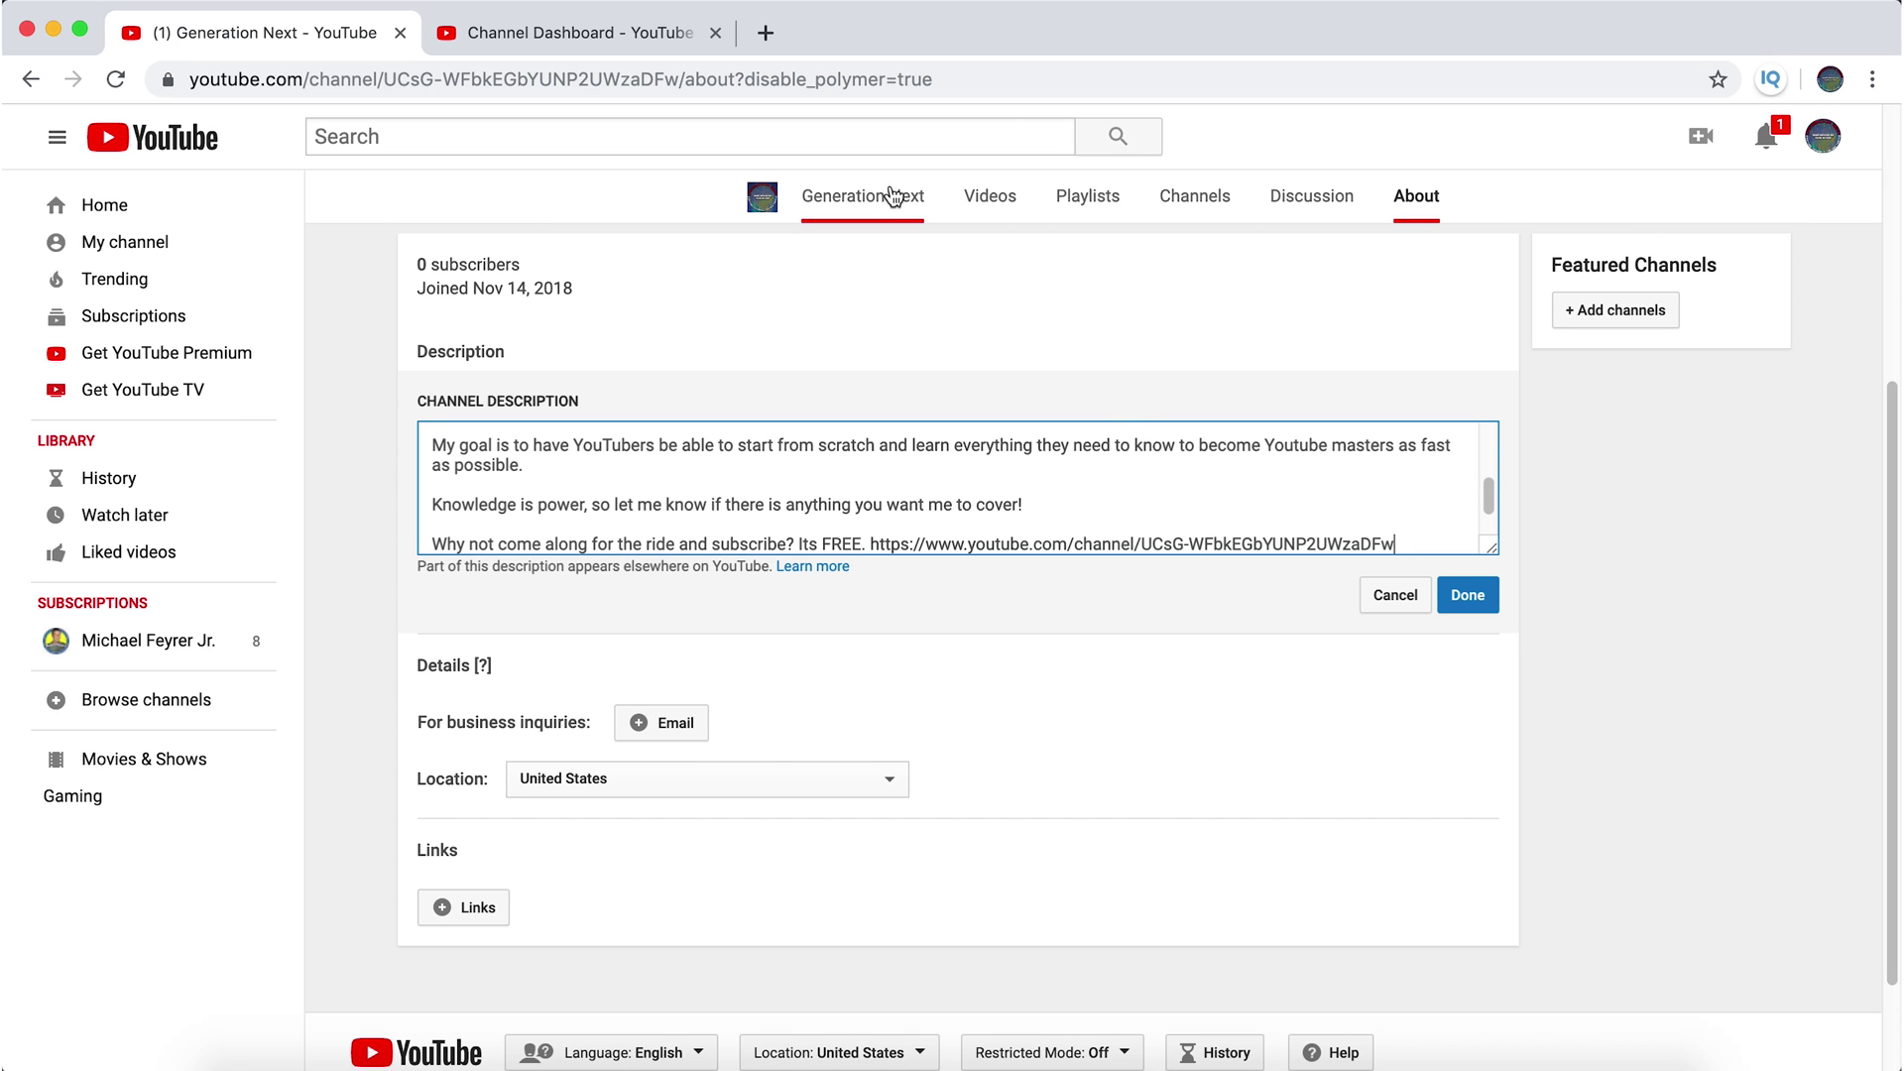
type("?")
- Open another channel's About description in Firefox and select its ?sub_confirmation=1 link ending
left_click(318, 1059)
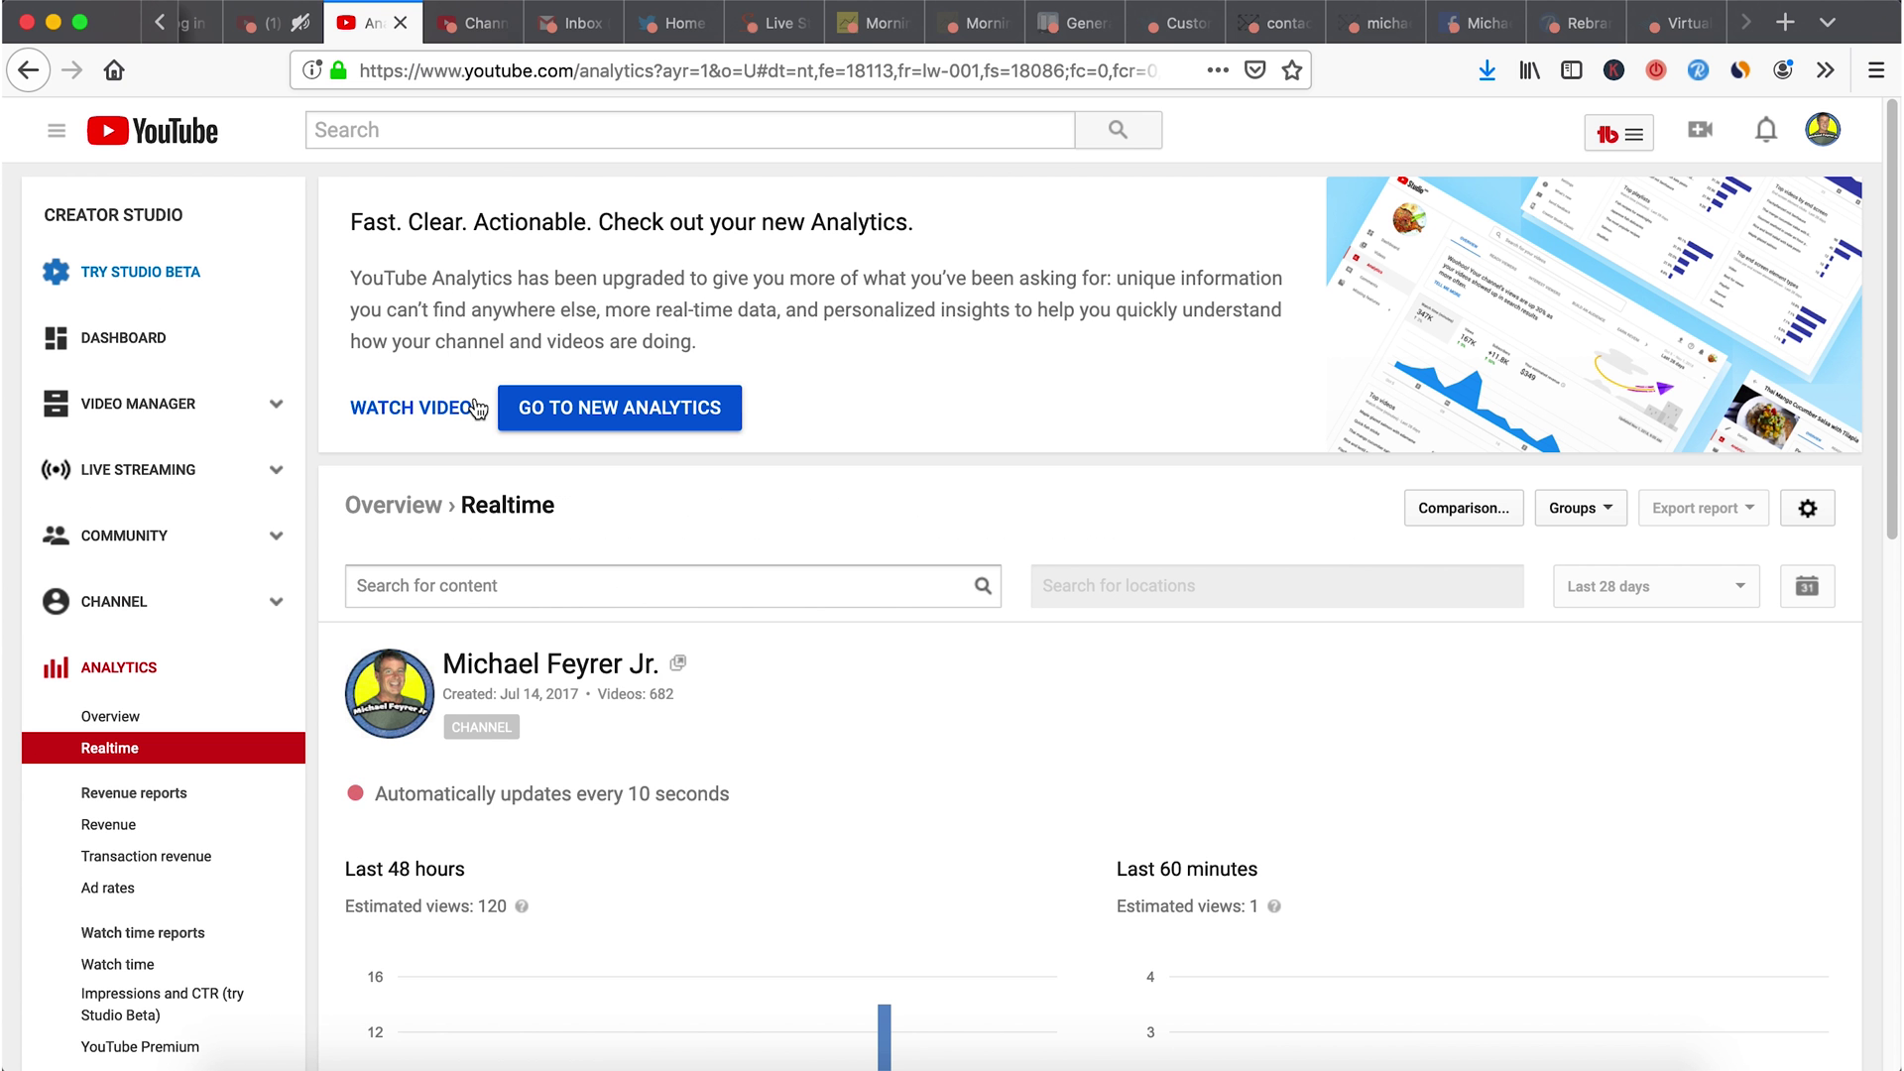
left_click(462, 28)
left_click(367, 30)
scroll(948, 603, "down", 6)
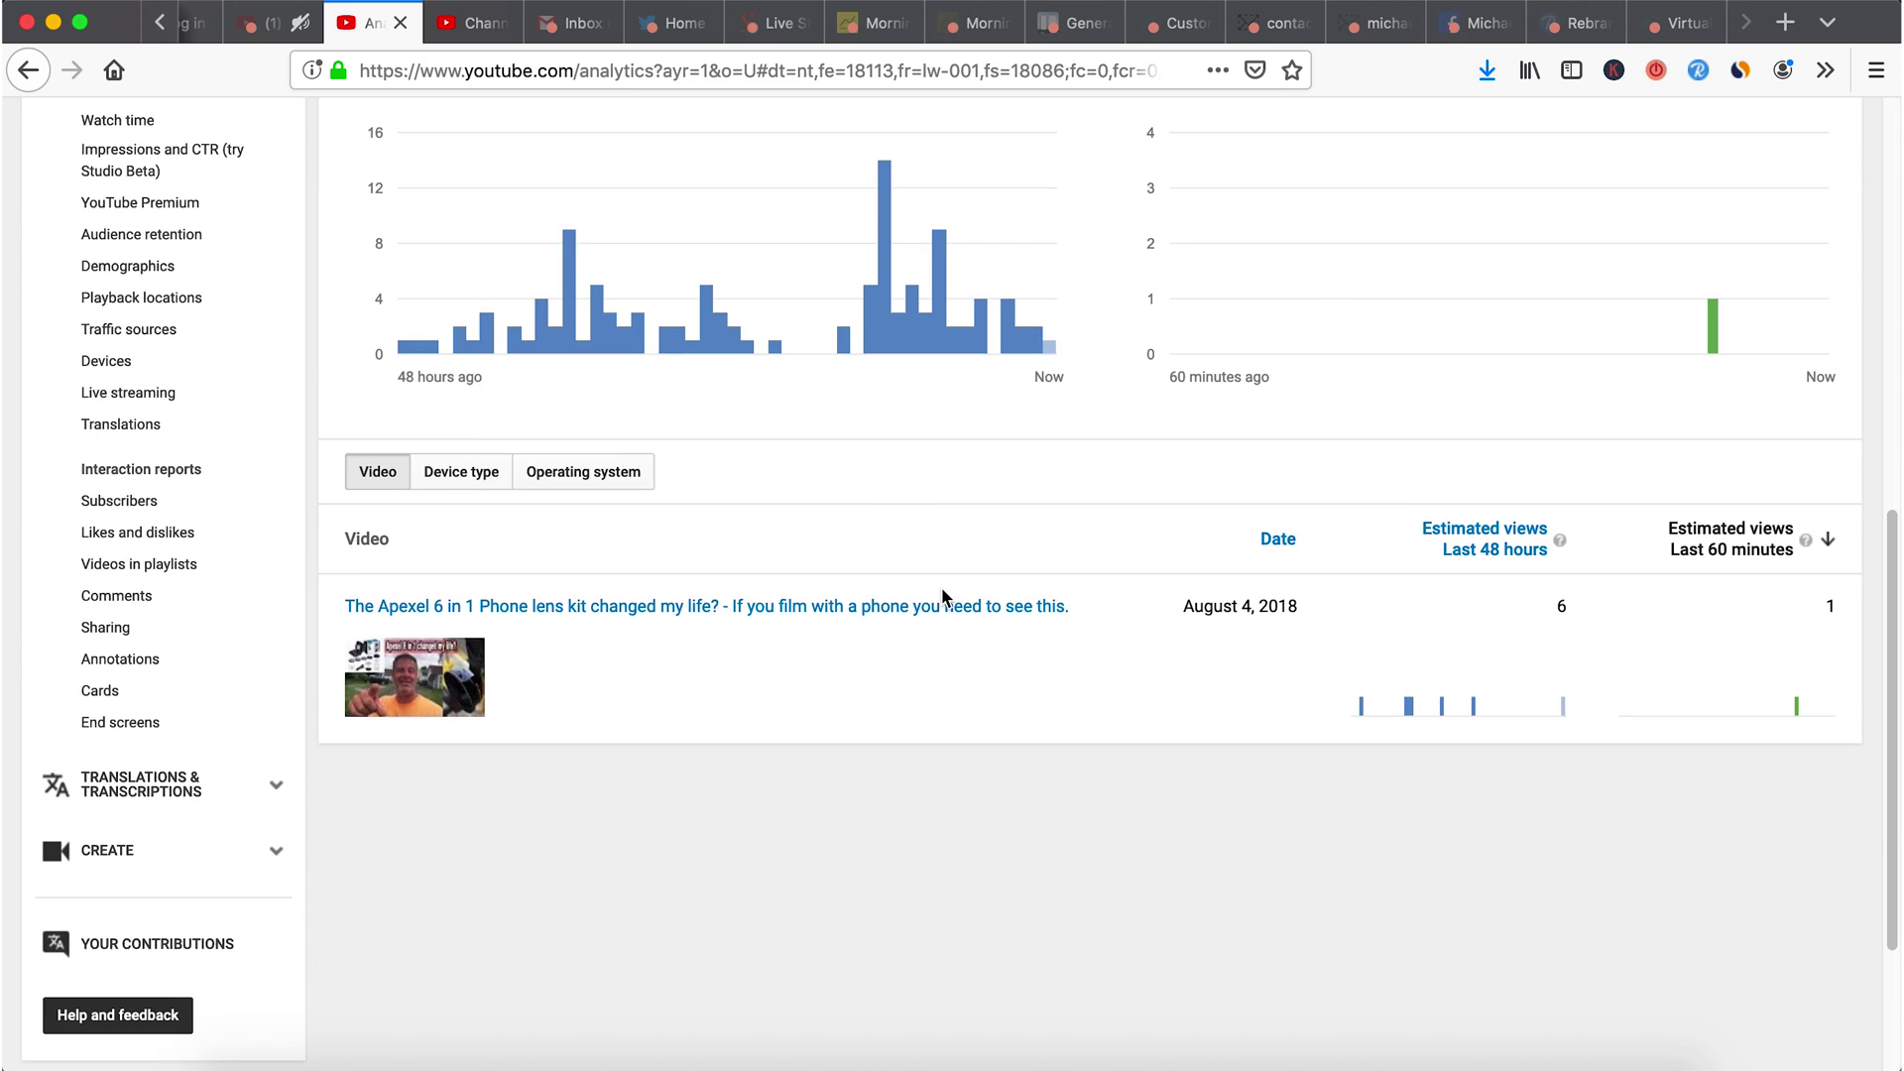
scroll(893, 565, "up", 10)
left_click(281, 30)
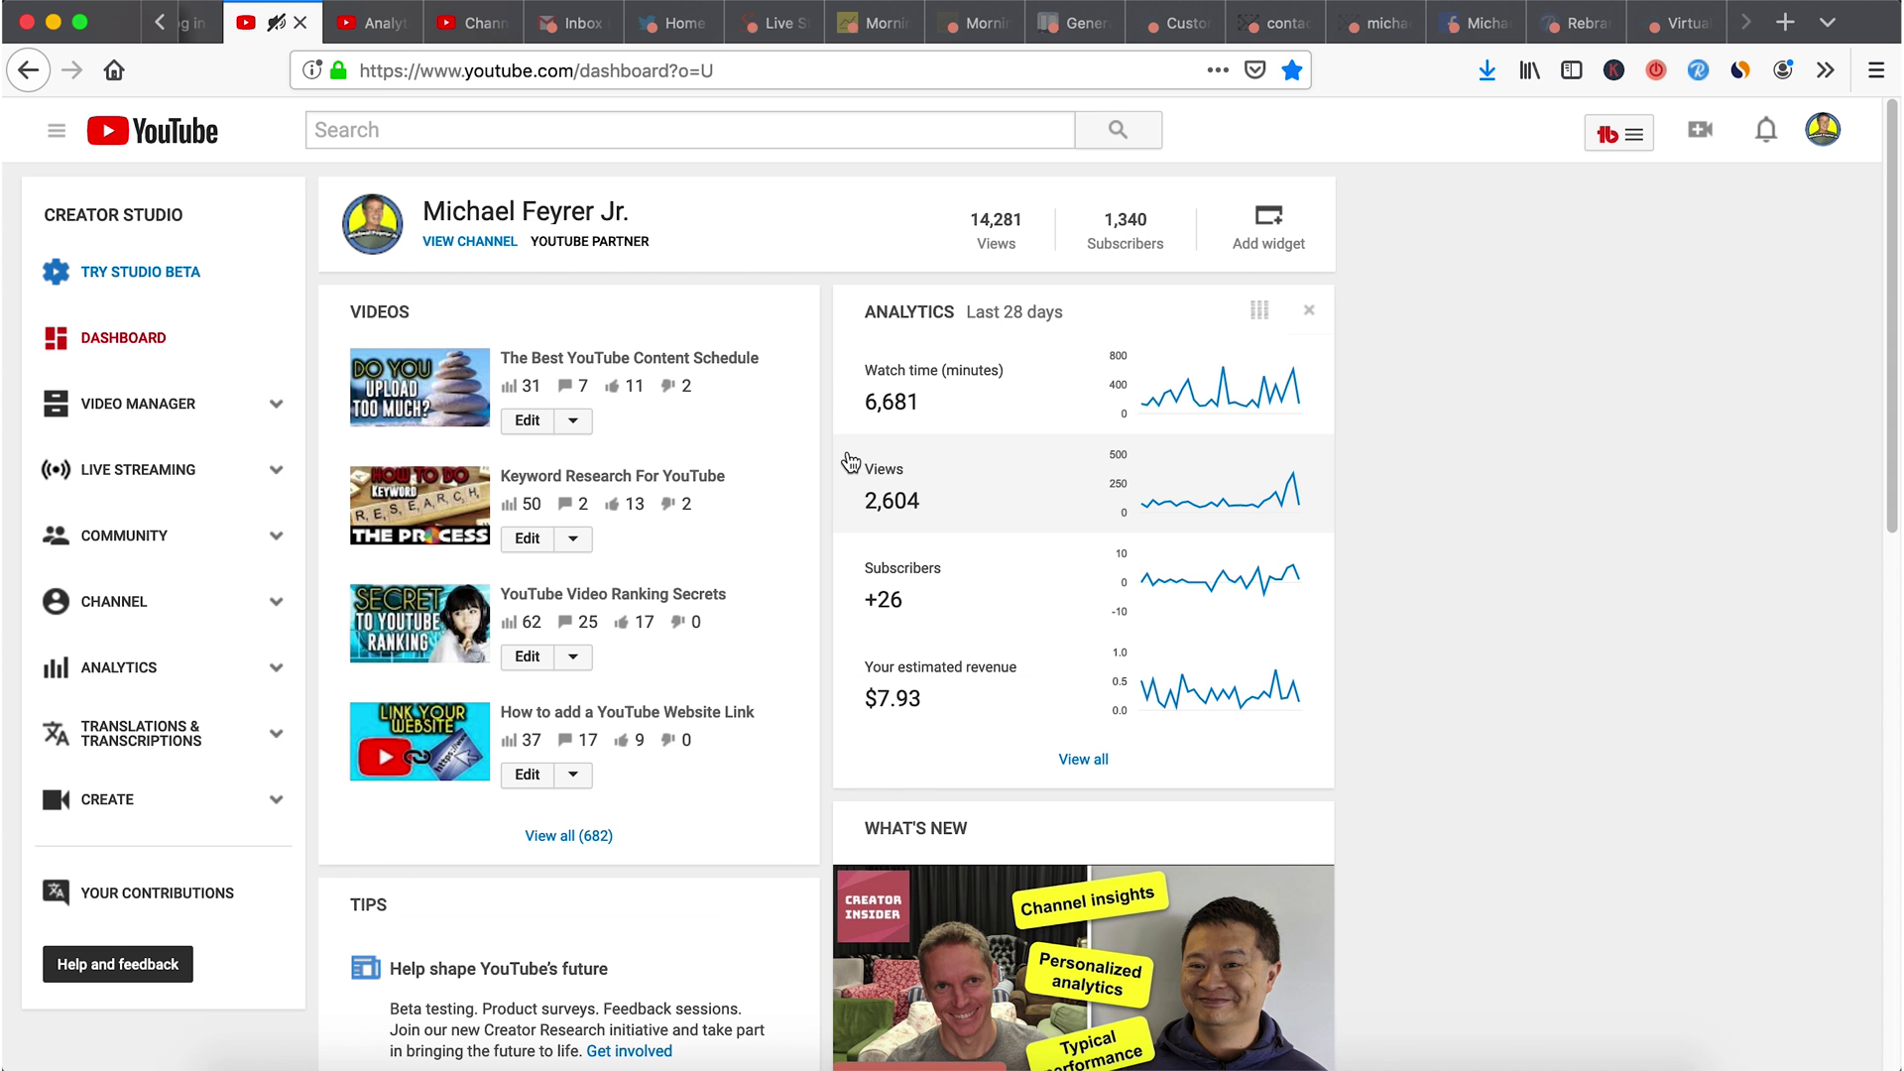
left_click(470, 242)
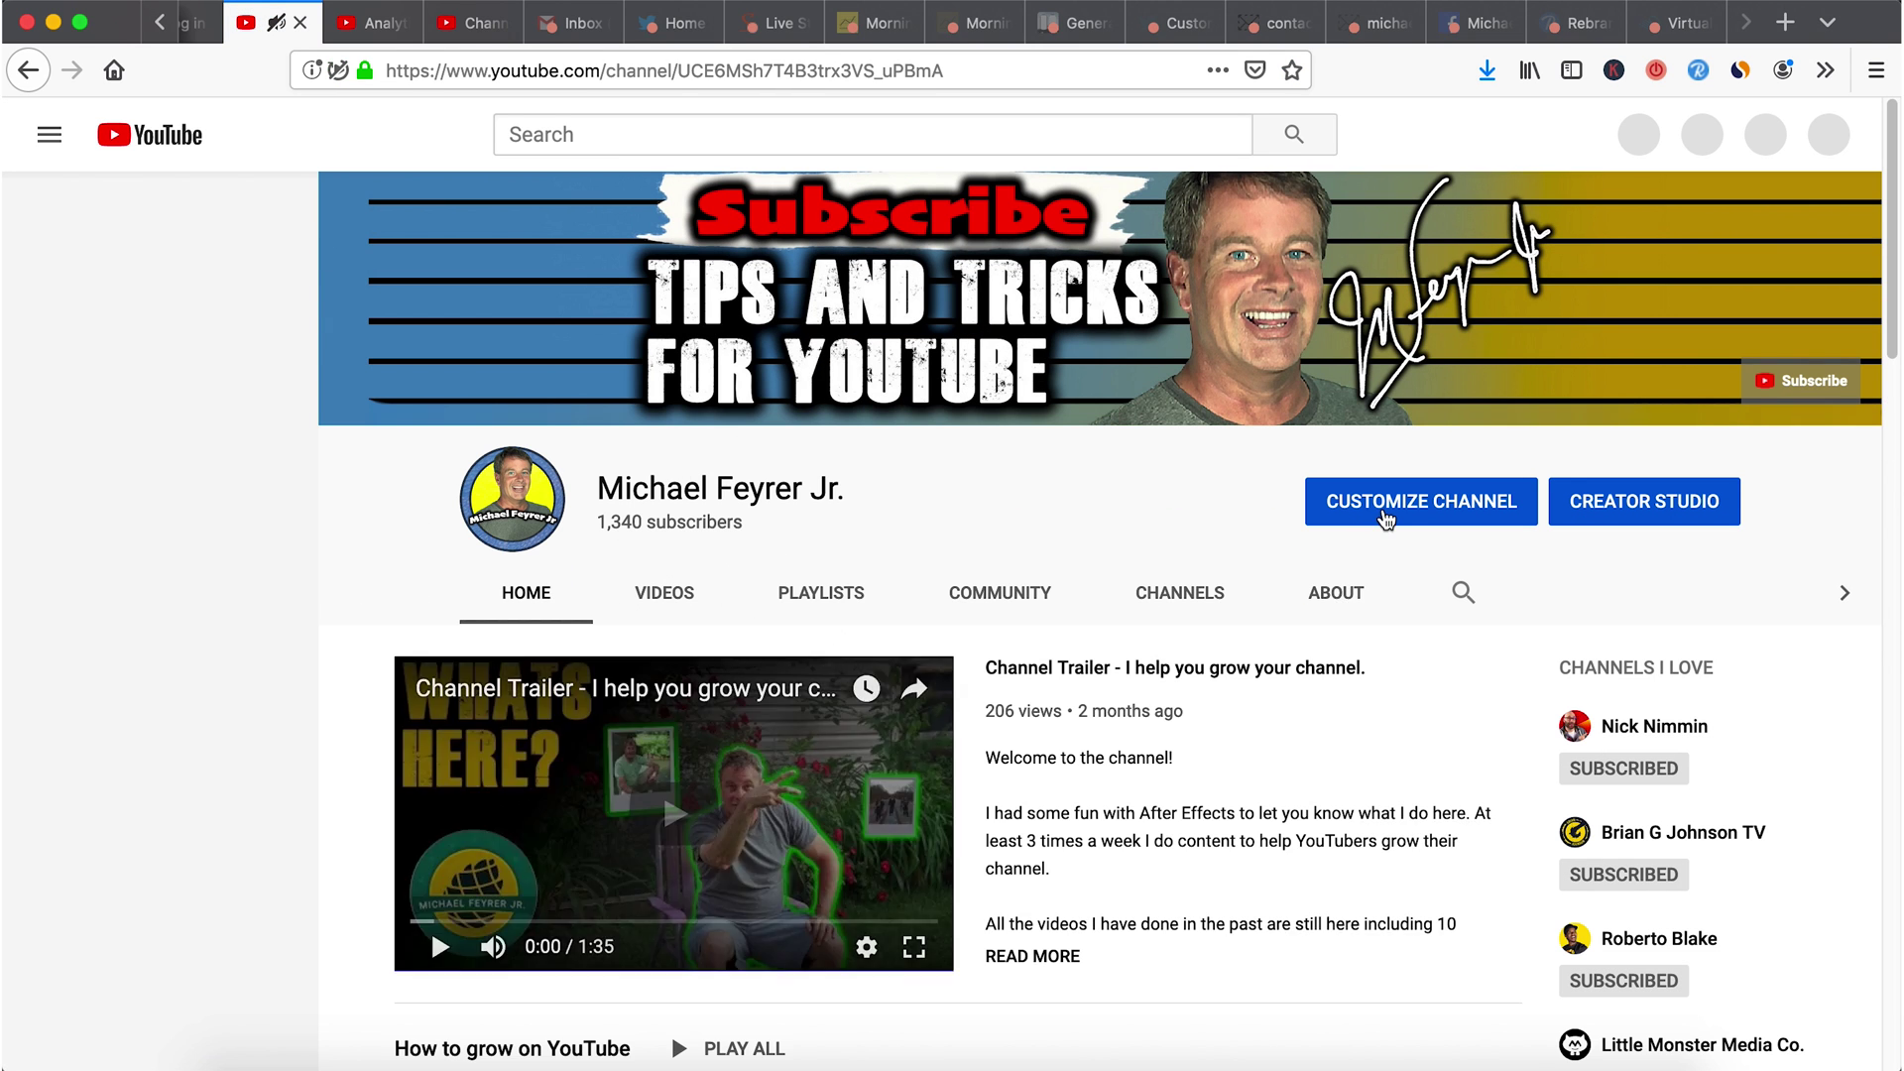
left_click(1333, 593)
scroll(1027, 726, "down", 5)
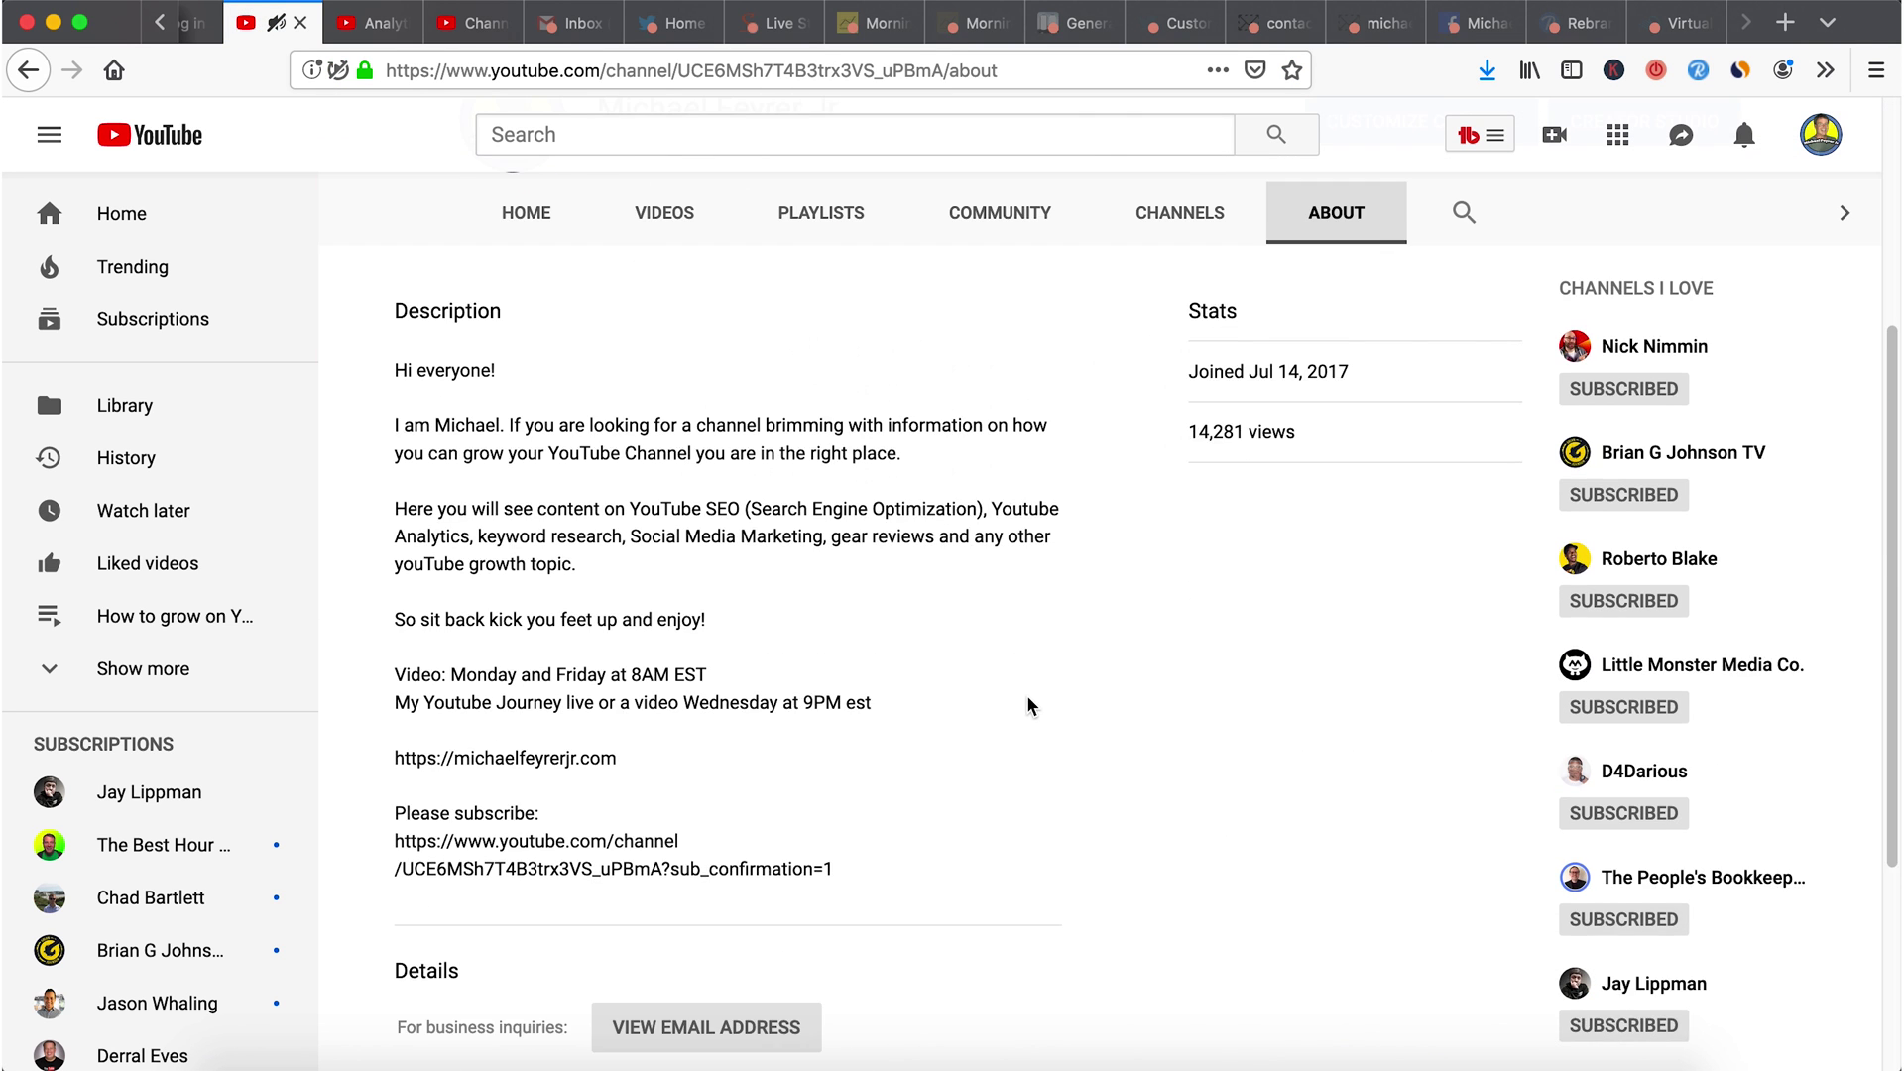
left_click_drag(662, 741, 895, 756)
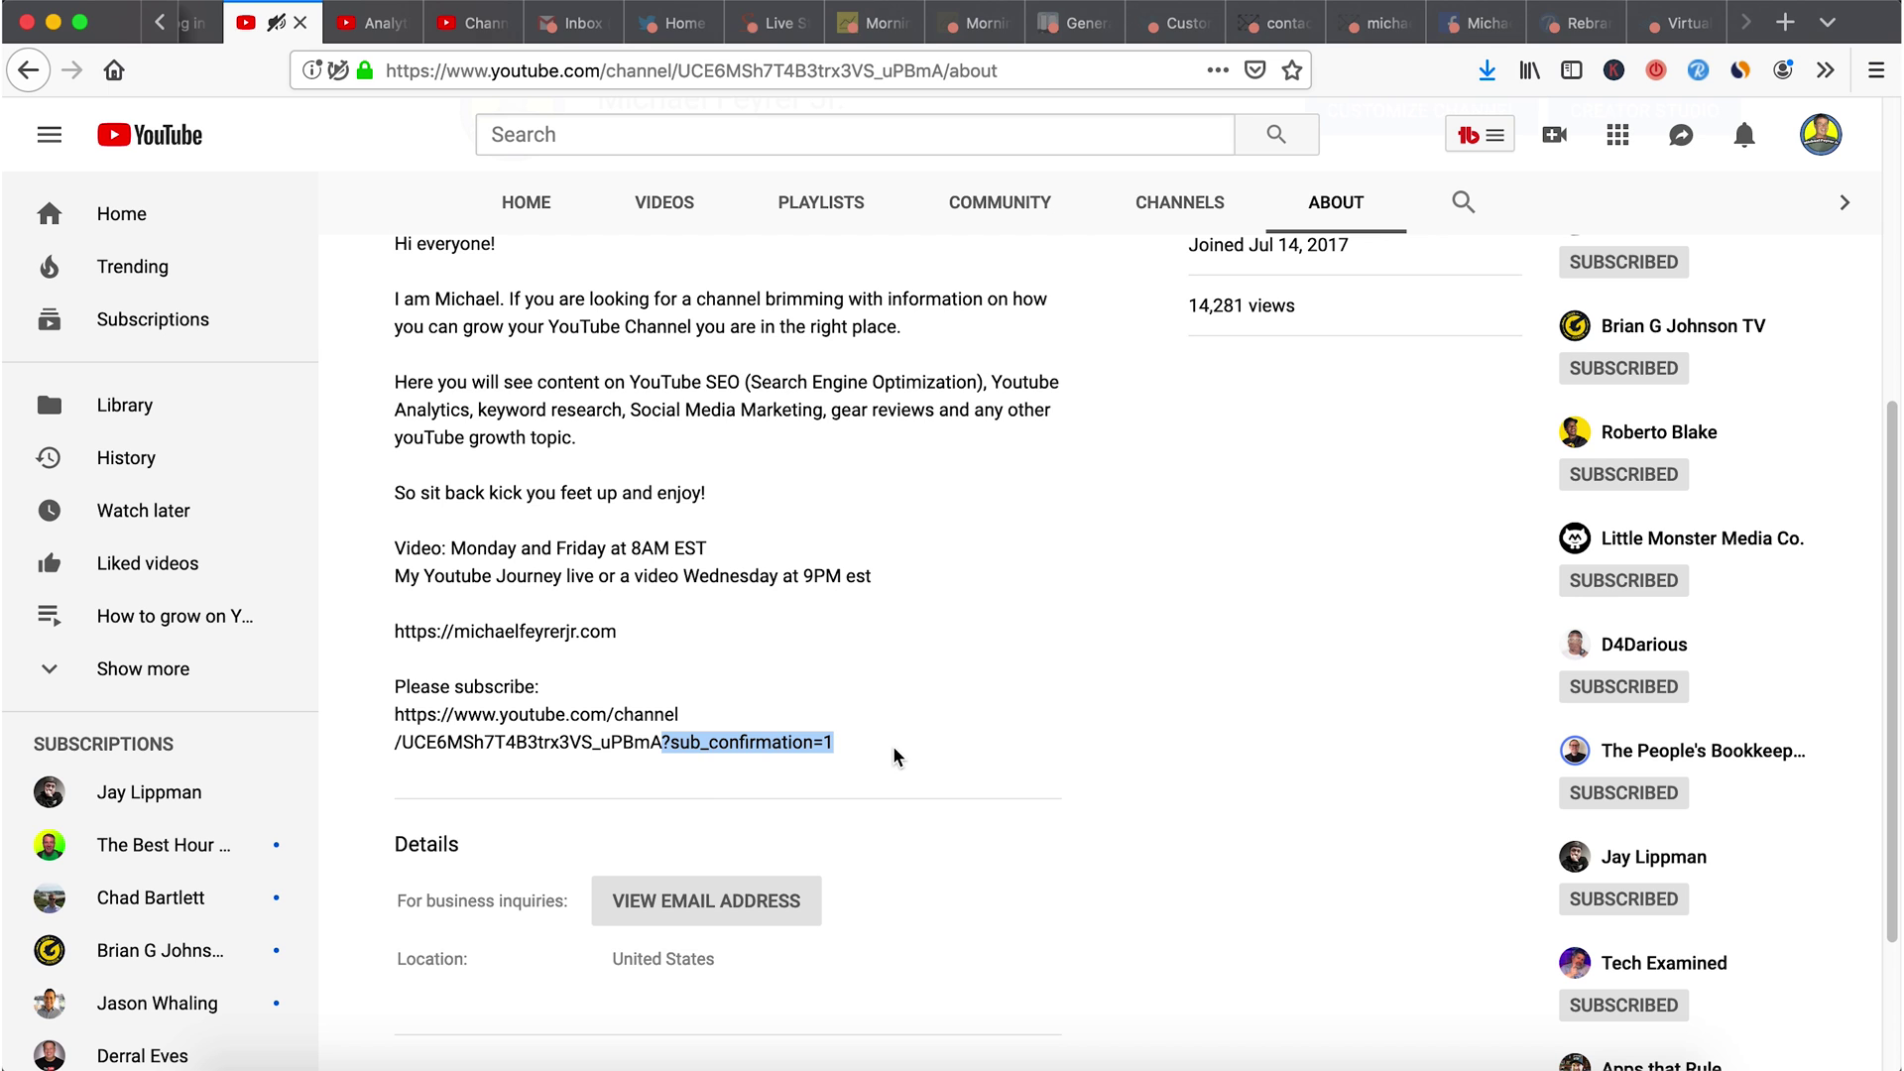
left_click(386, 1068)
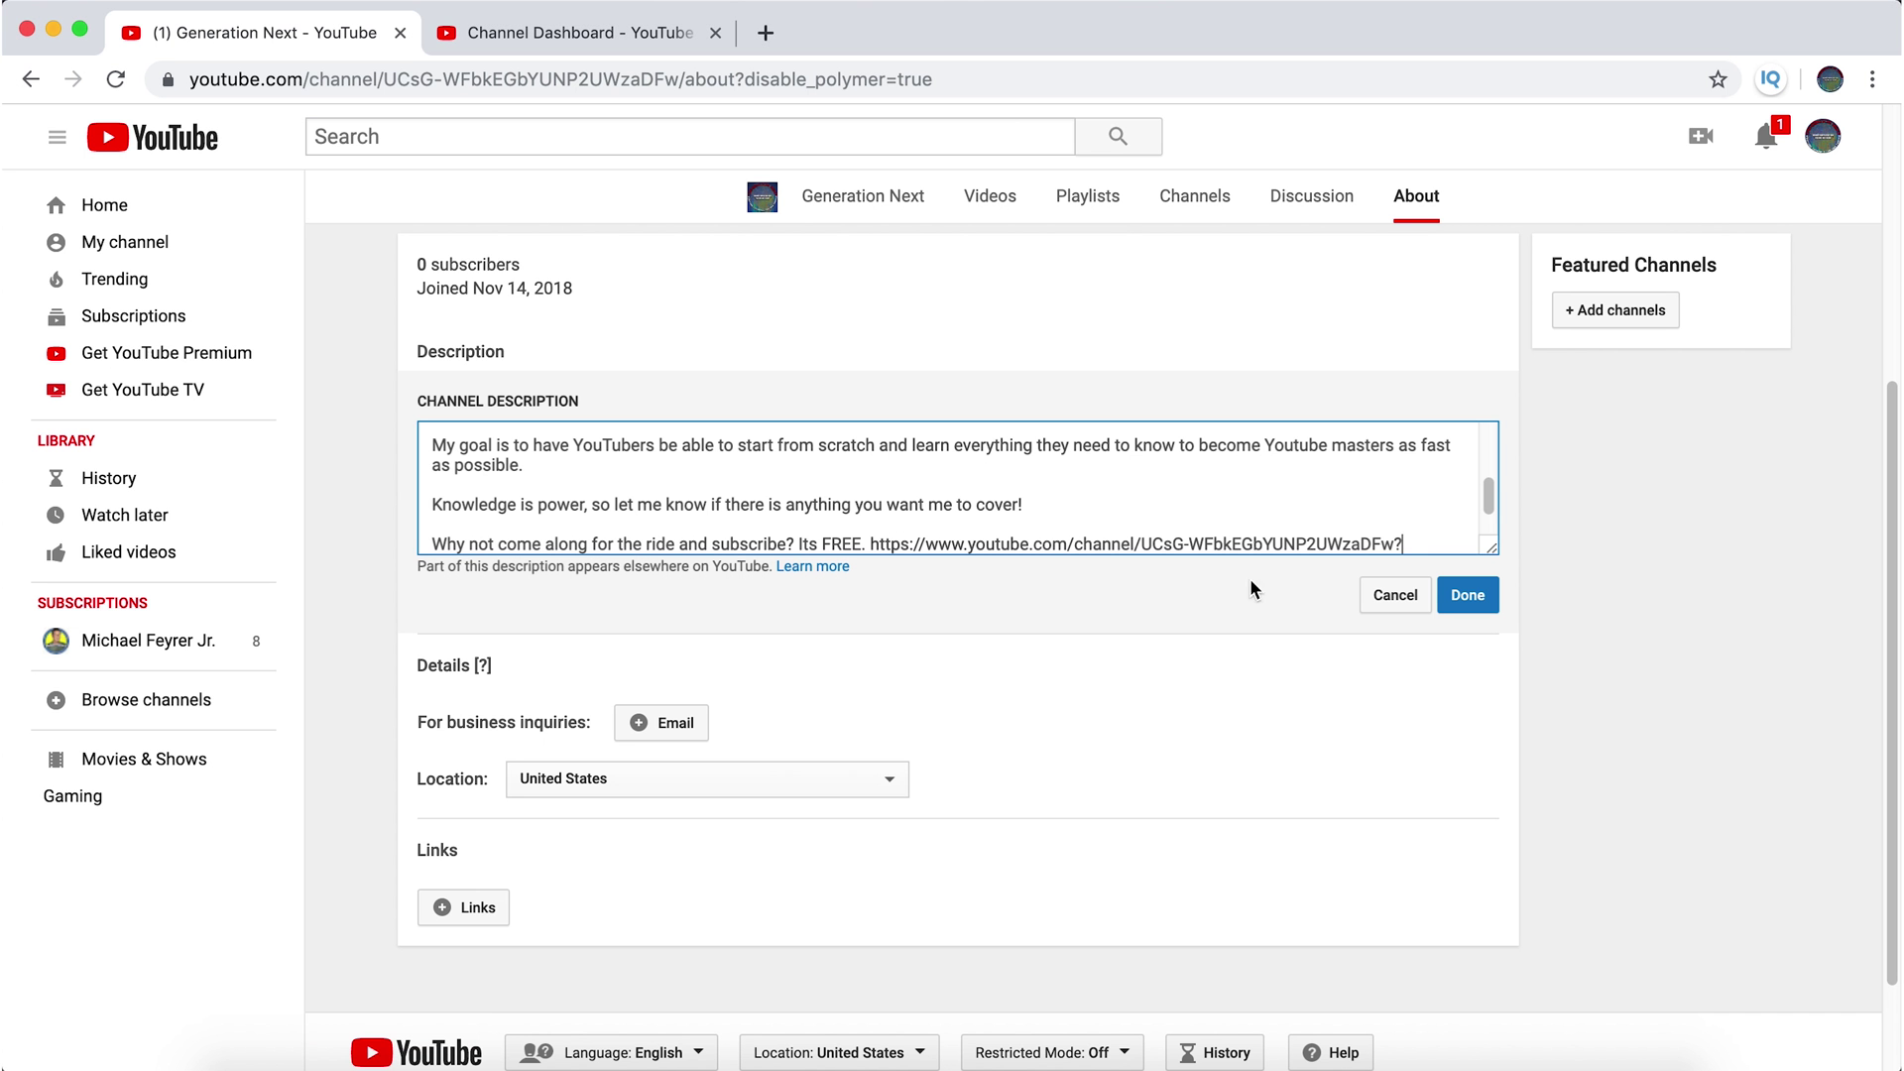
- Paste ?sub_confirmation=1 onto the end of the channel URL in the description
left_click(1399, 544)
key("super+v")
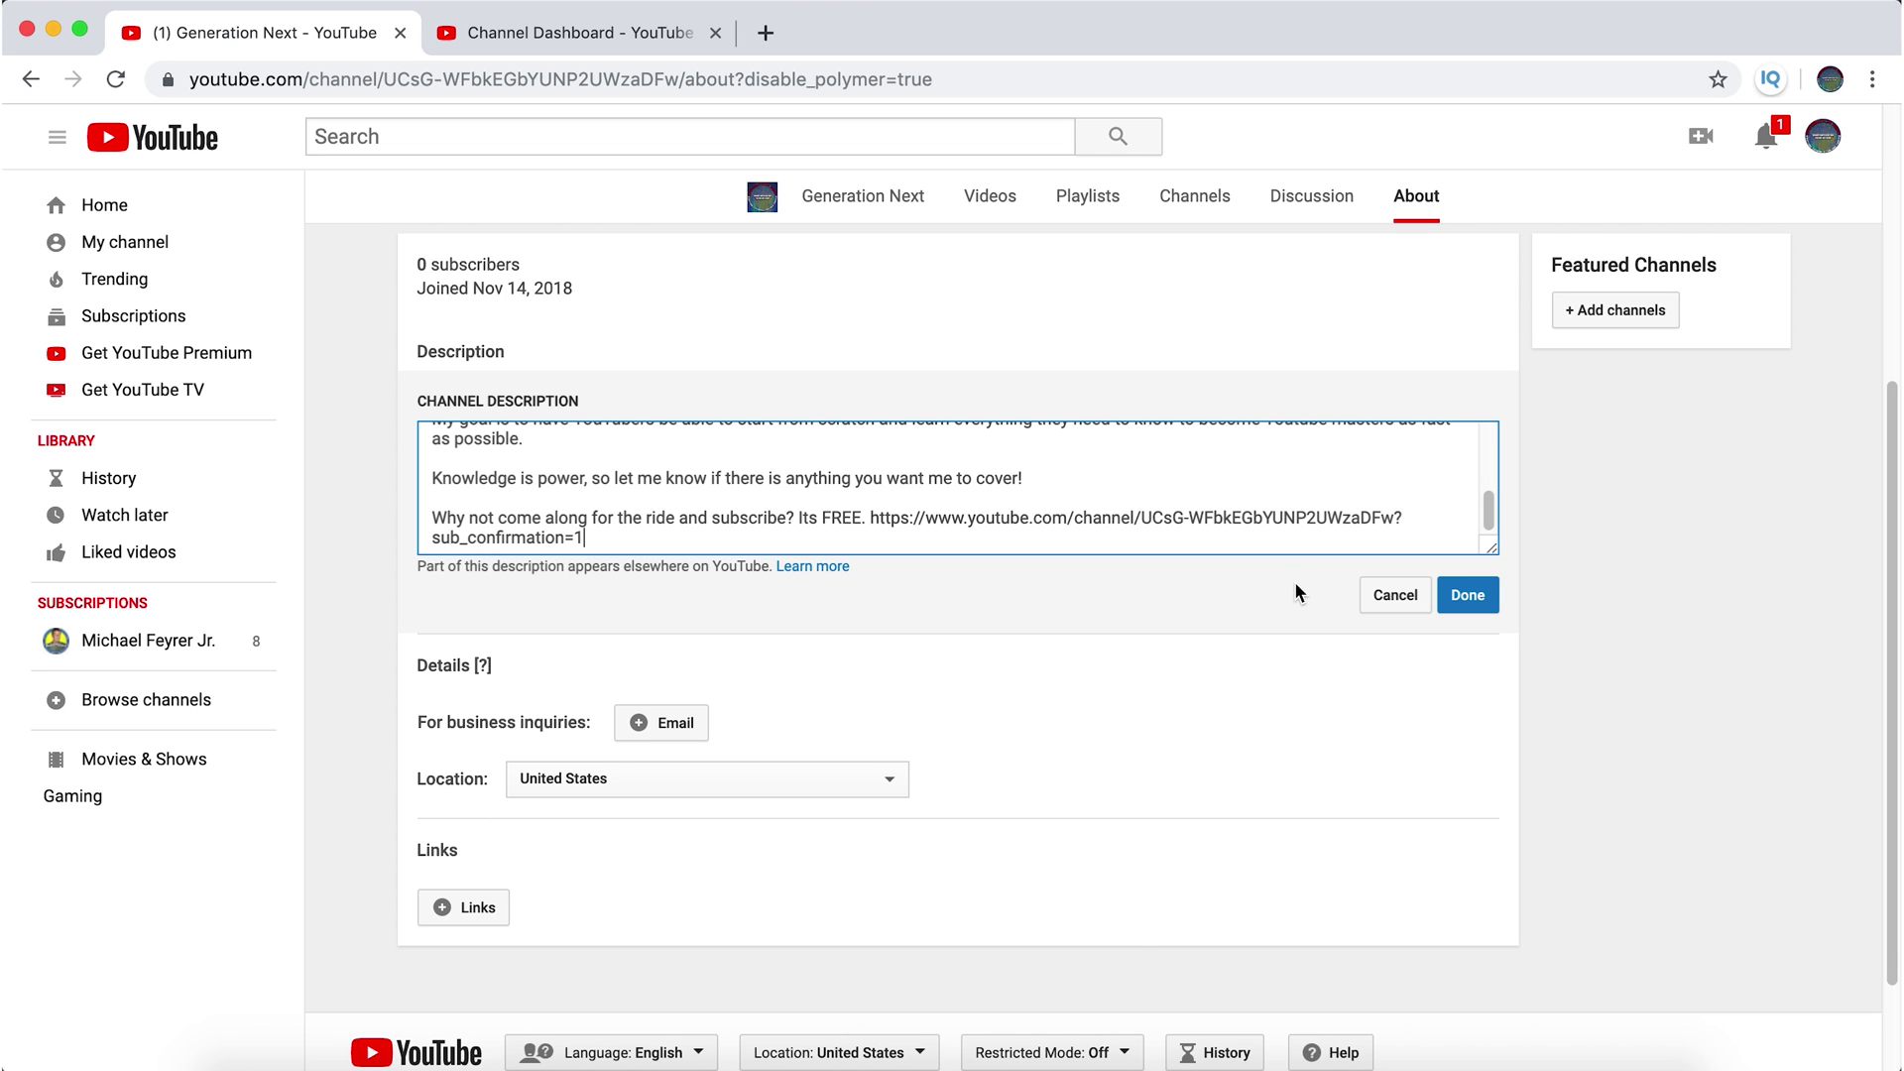
scroll(1142, 491, "up", 5)
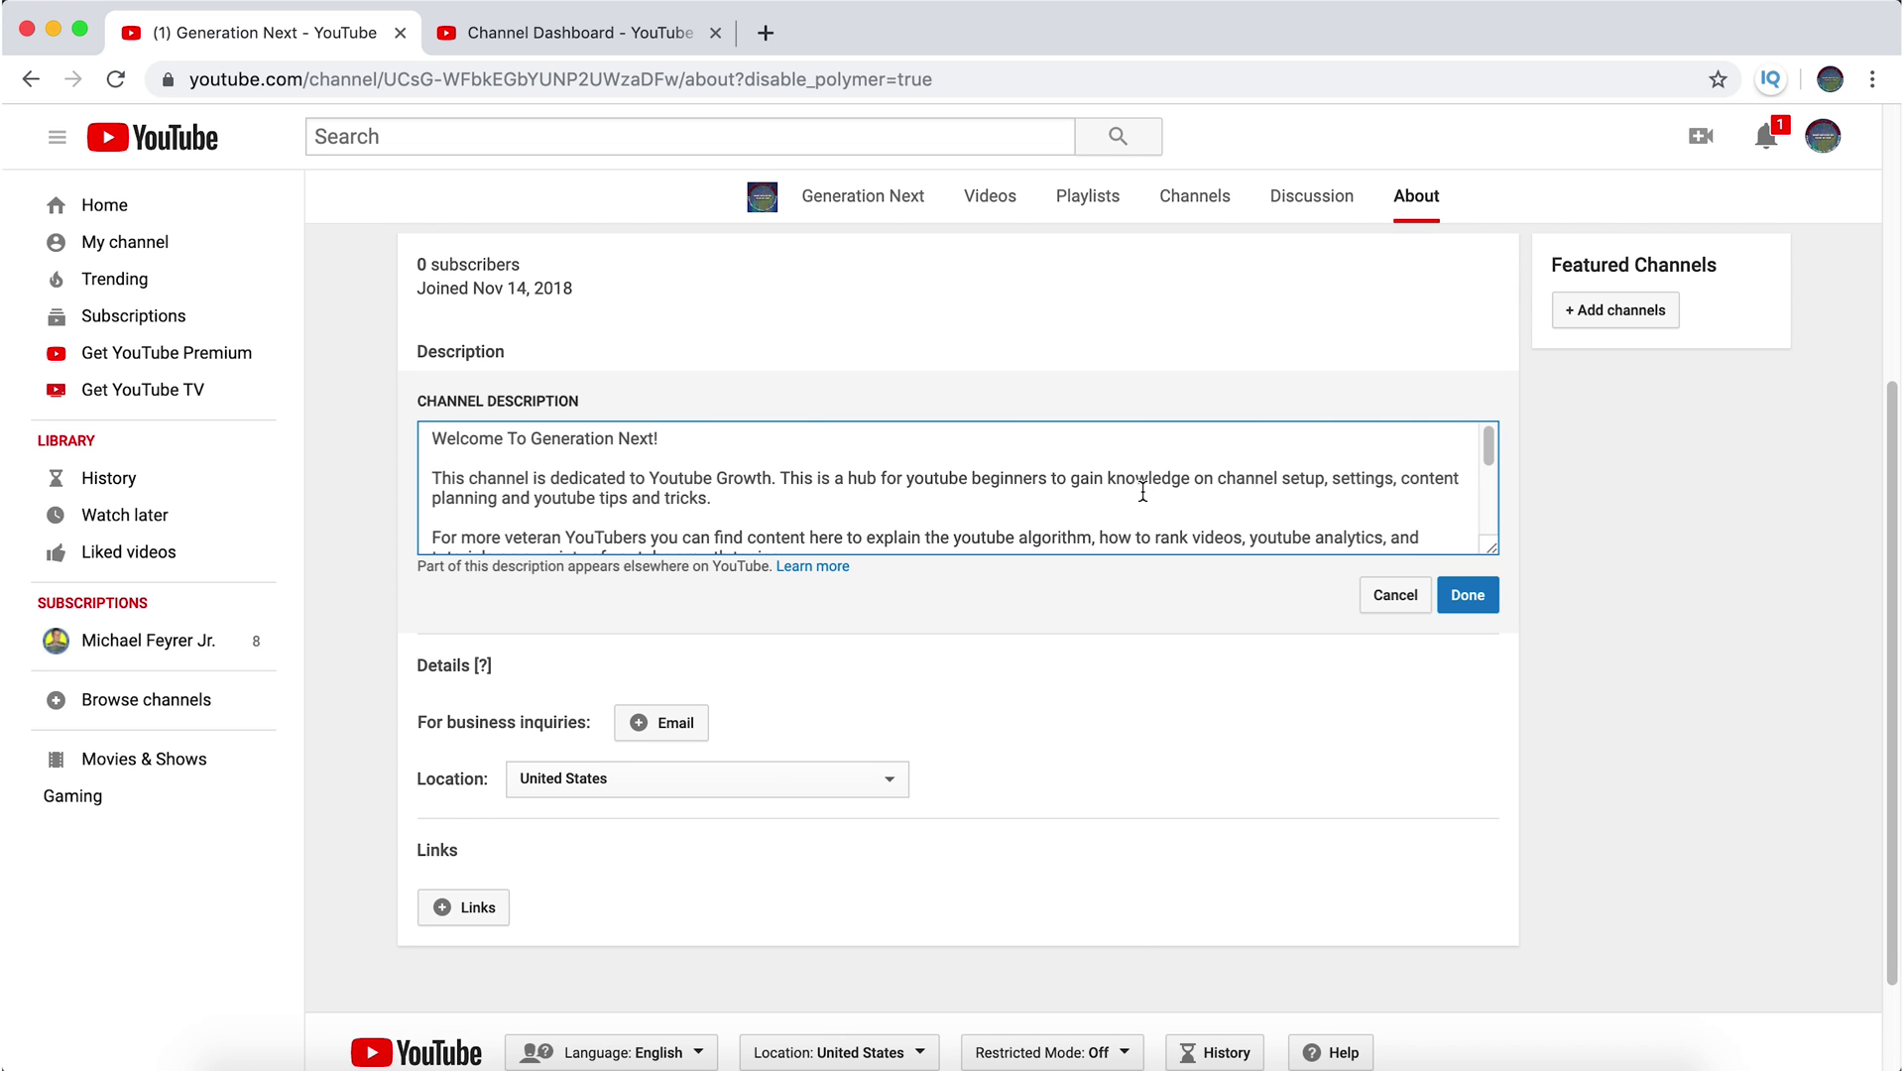
scroll(1142, 491, "up", 5)
scroll(1263, 697, "down", 5)
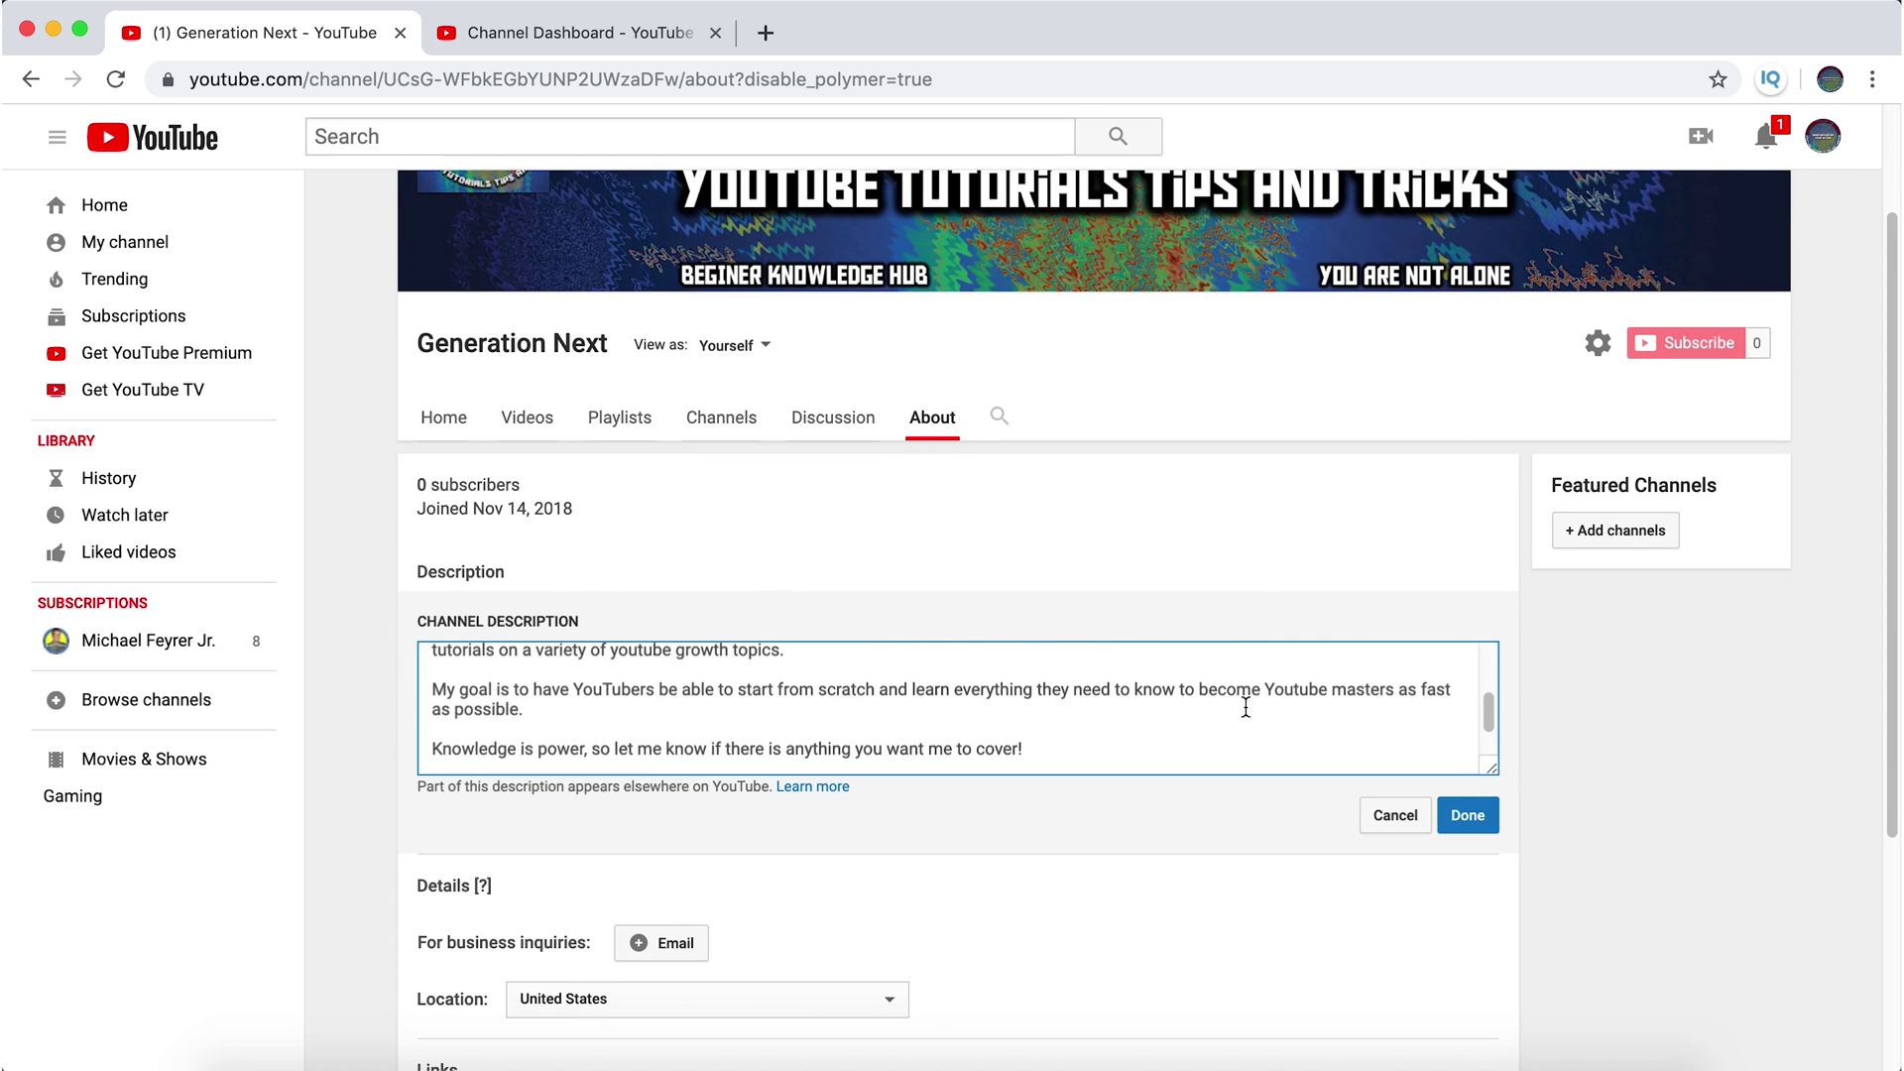
left_click(814, 788)
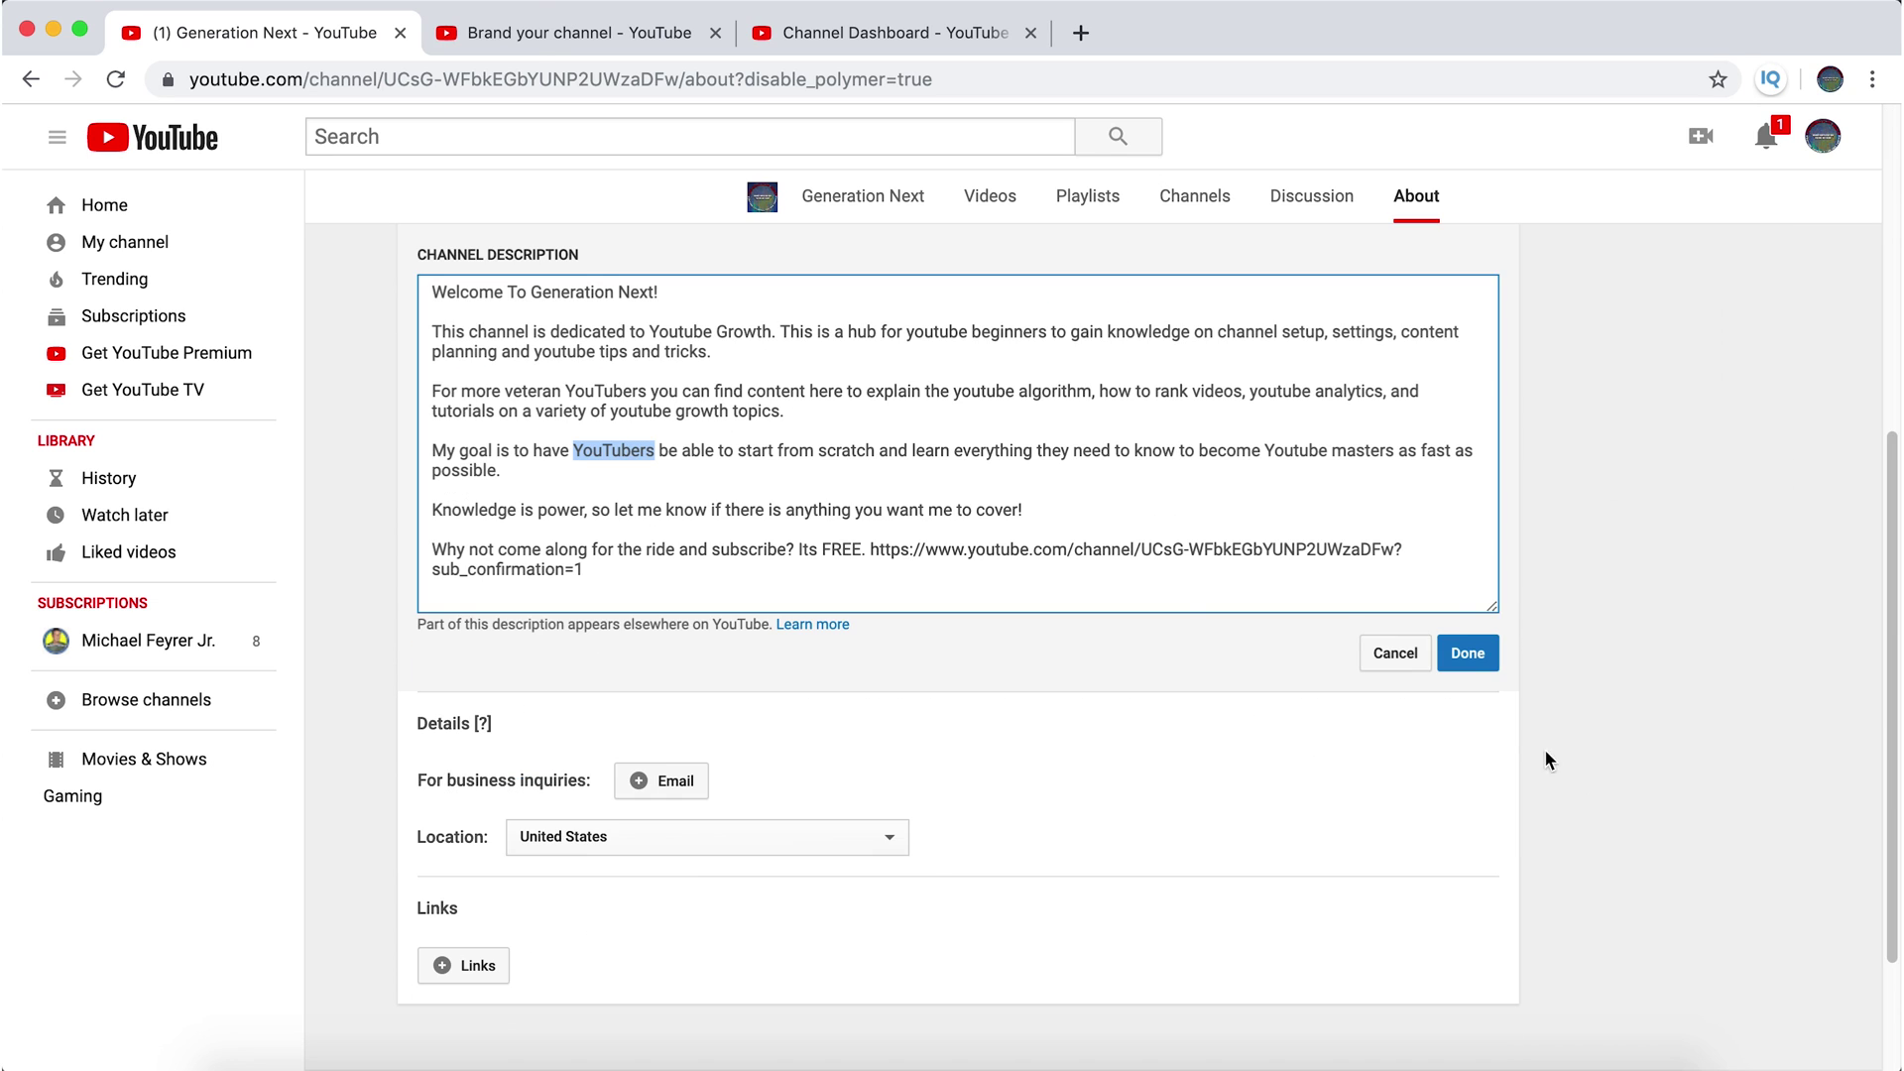
- Enter the business inquiries email address under Details and save it
left_click(706, 520)
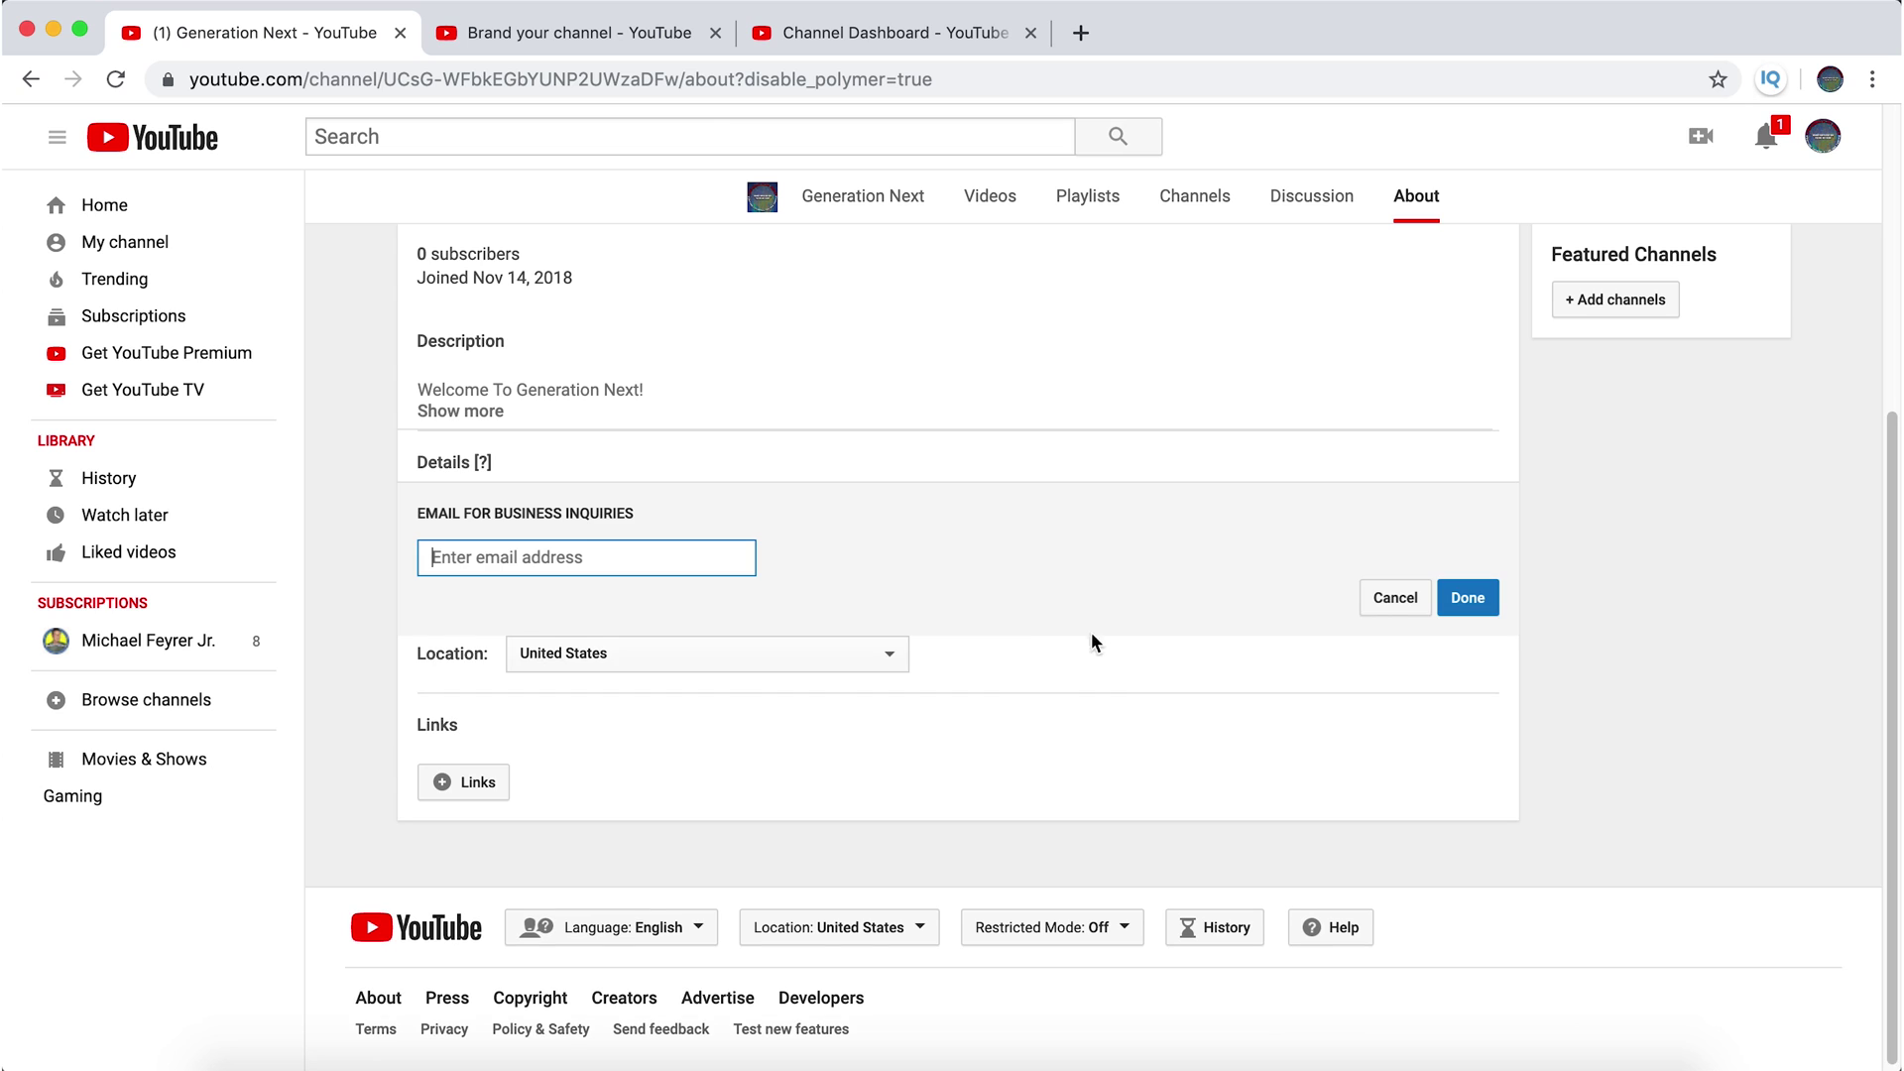
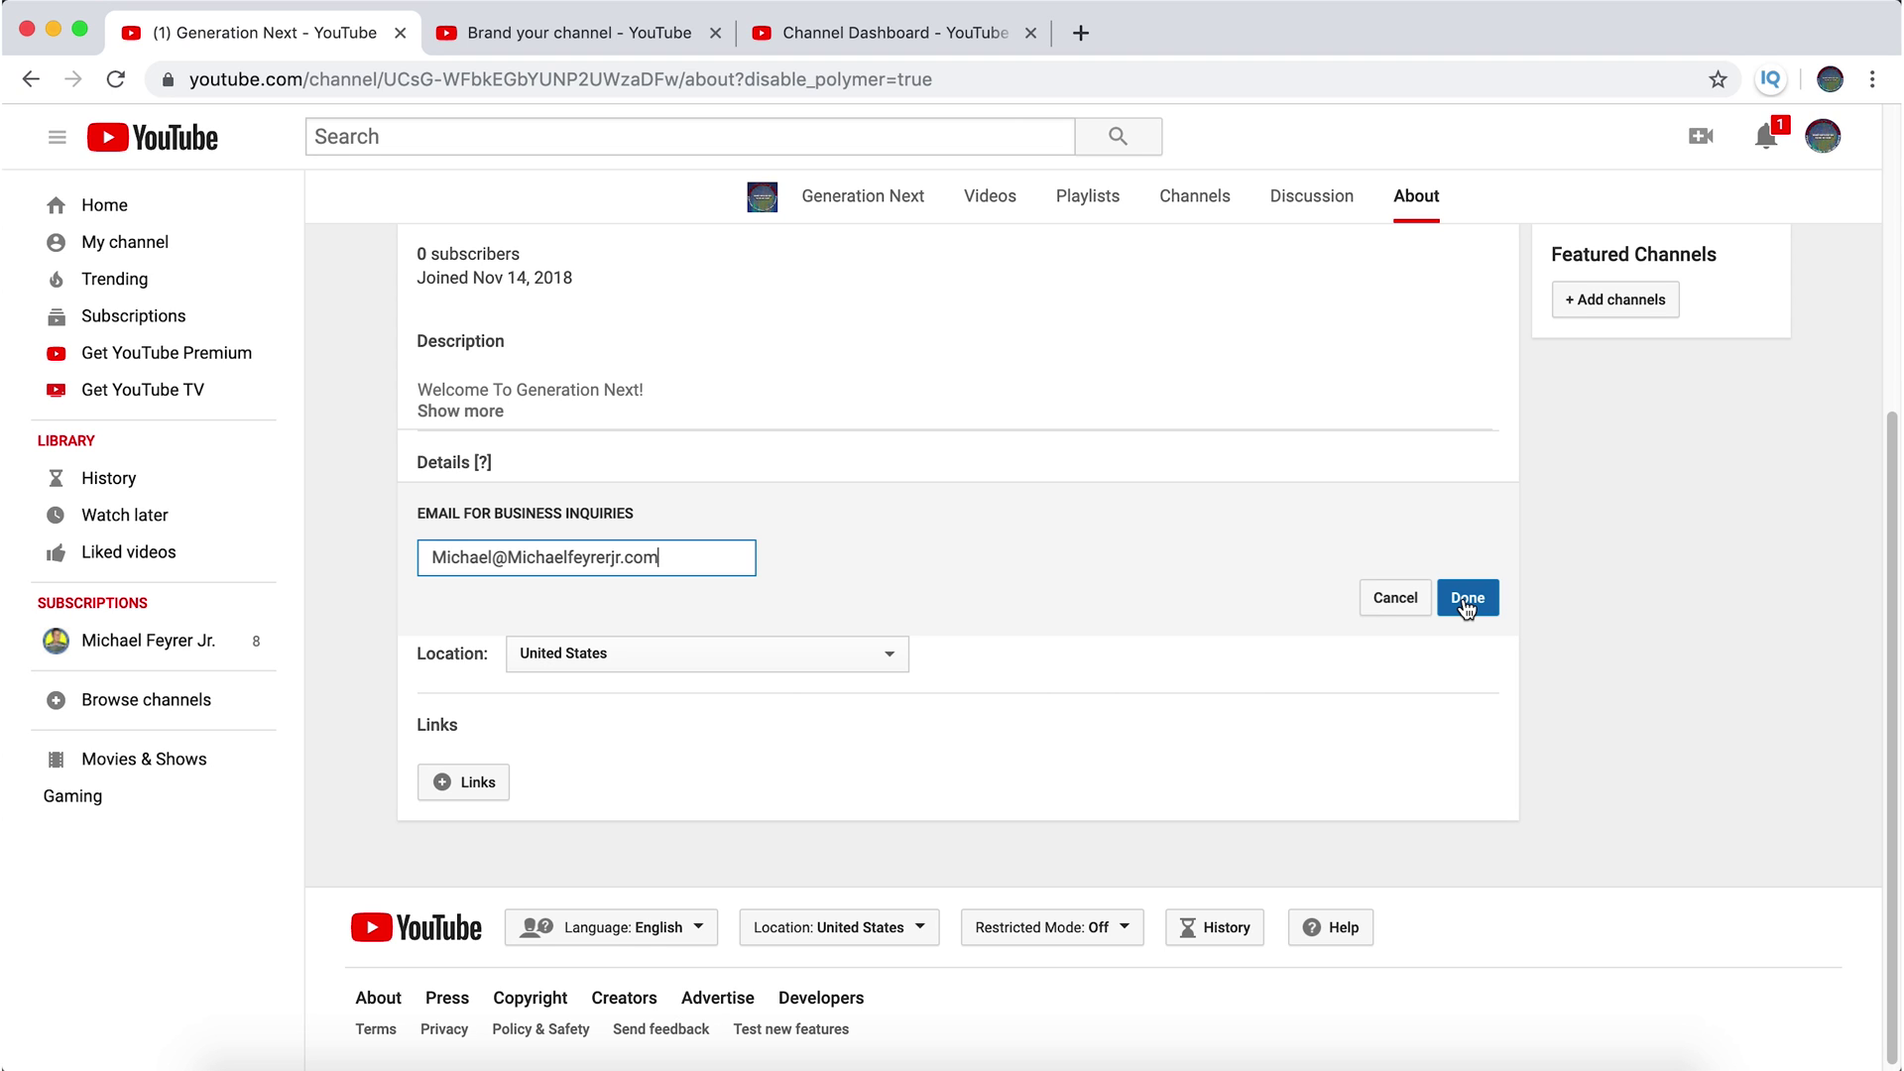
left_click(1467, 600)
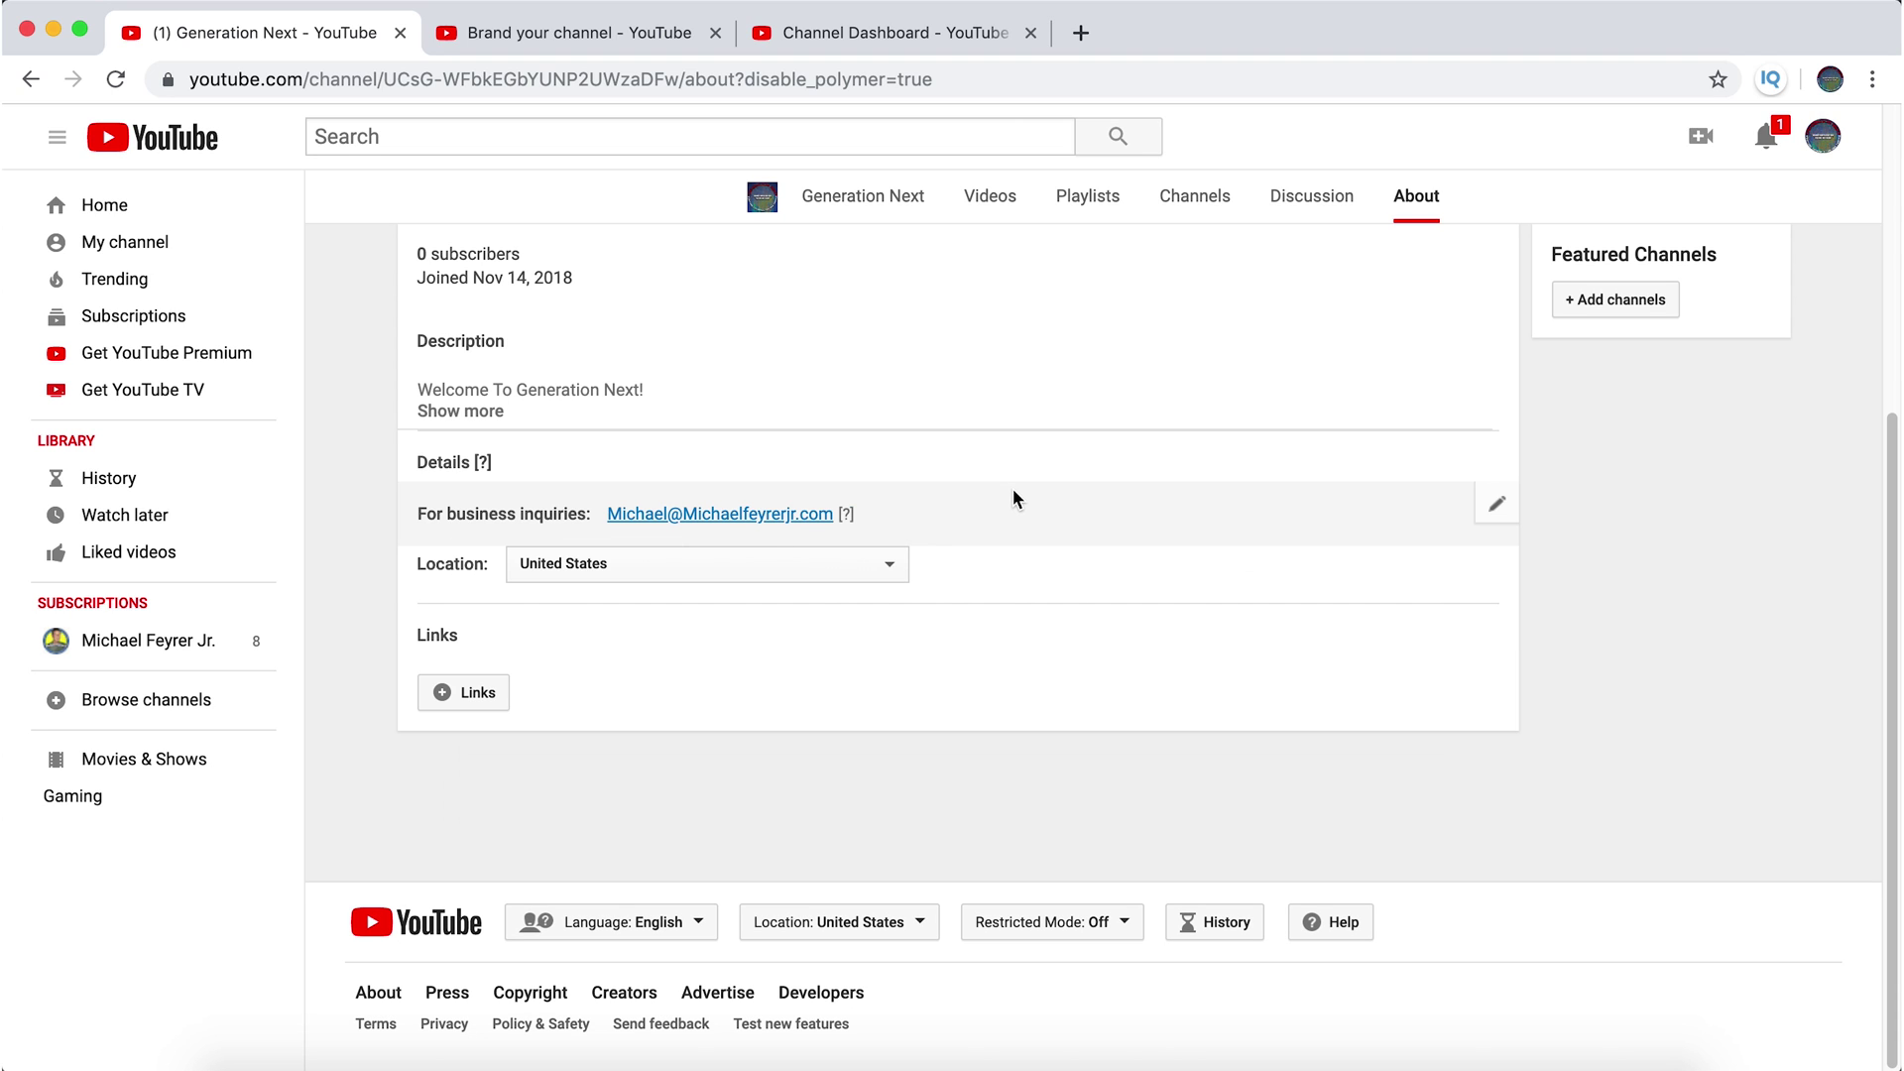
- Expand the full channel description to review the final subscribe link
scroll(799, 412, "up", 3)
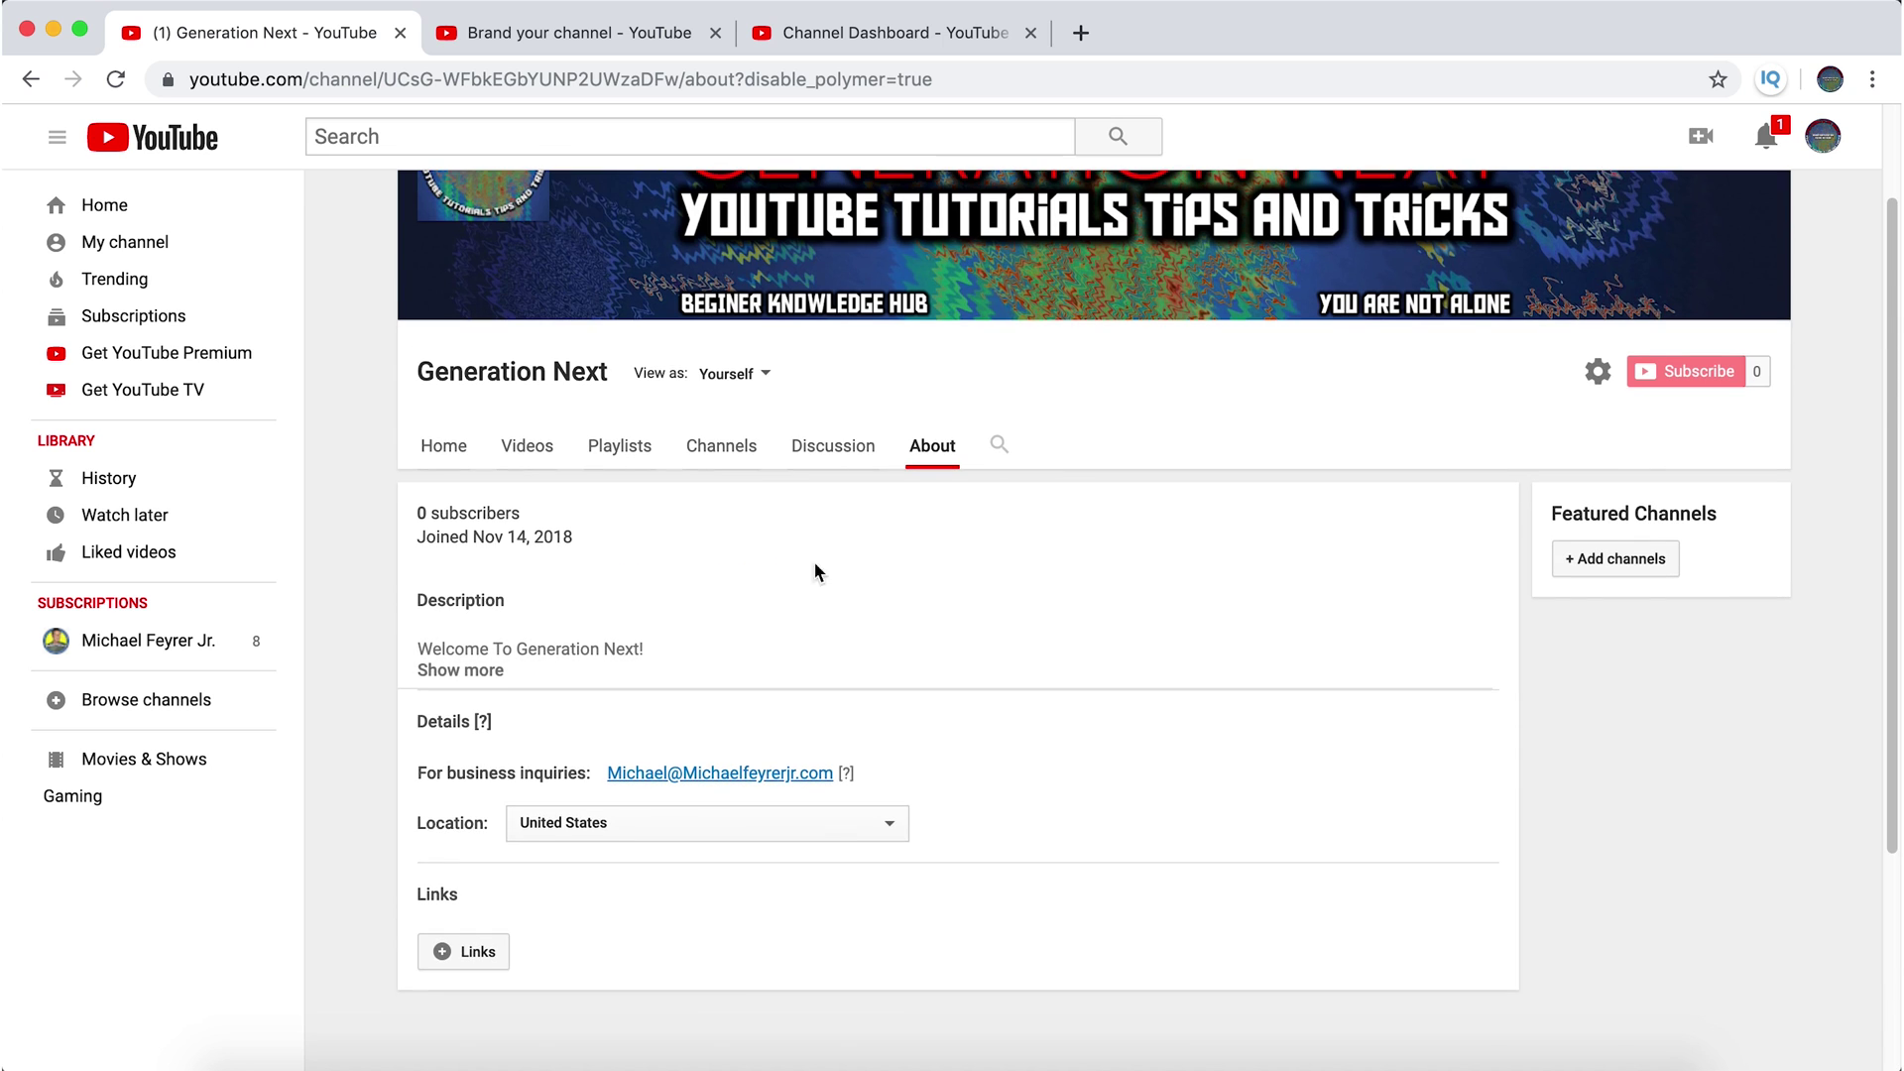
left_click(476, 685)
scroll(876, 628, "down", 2)
left_click_drag(859, 829, 901, 855)
- Add a custom link titled 'Subscribe' using the pasted ?sub_confirmation=1 channel URL
left_click(1200, 907)
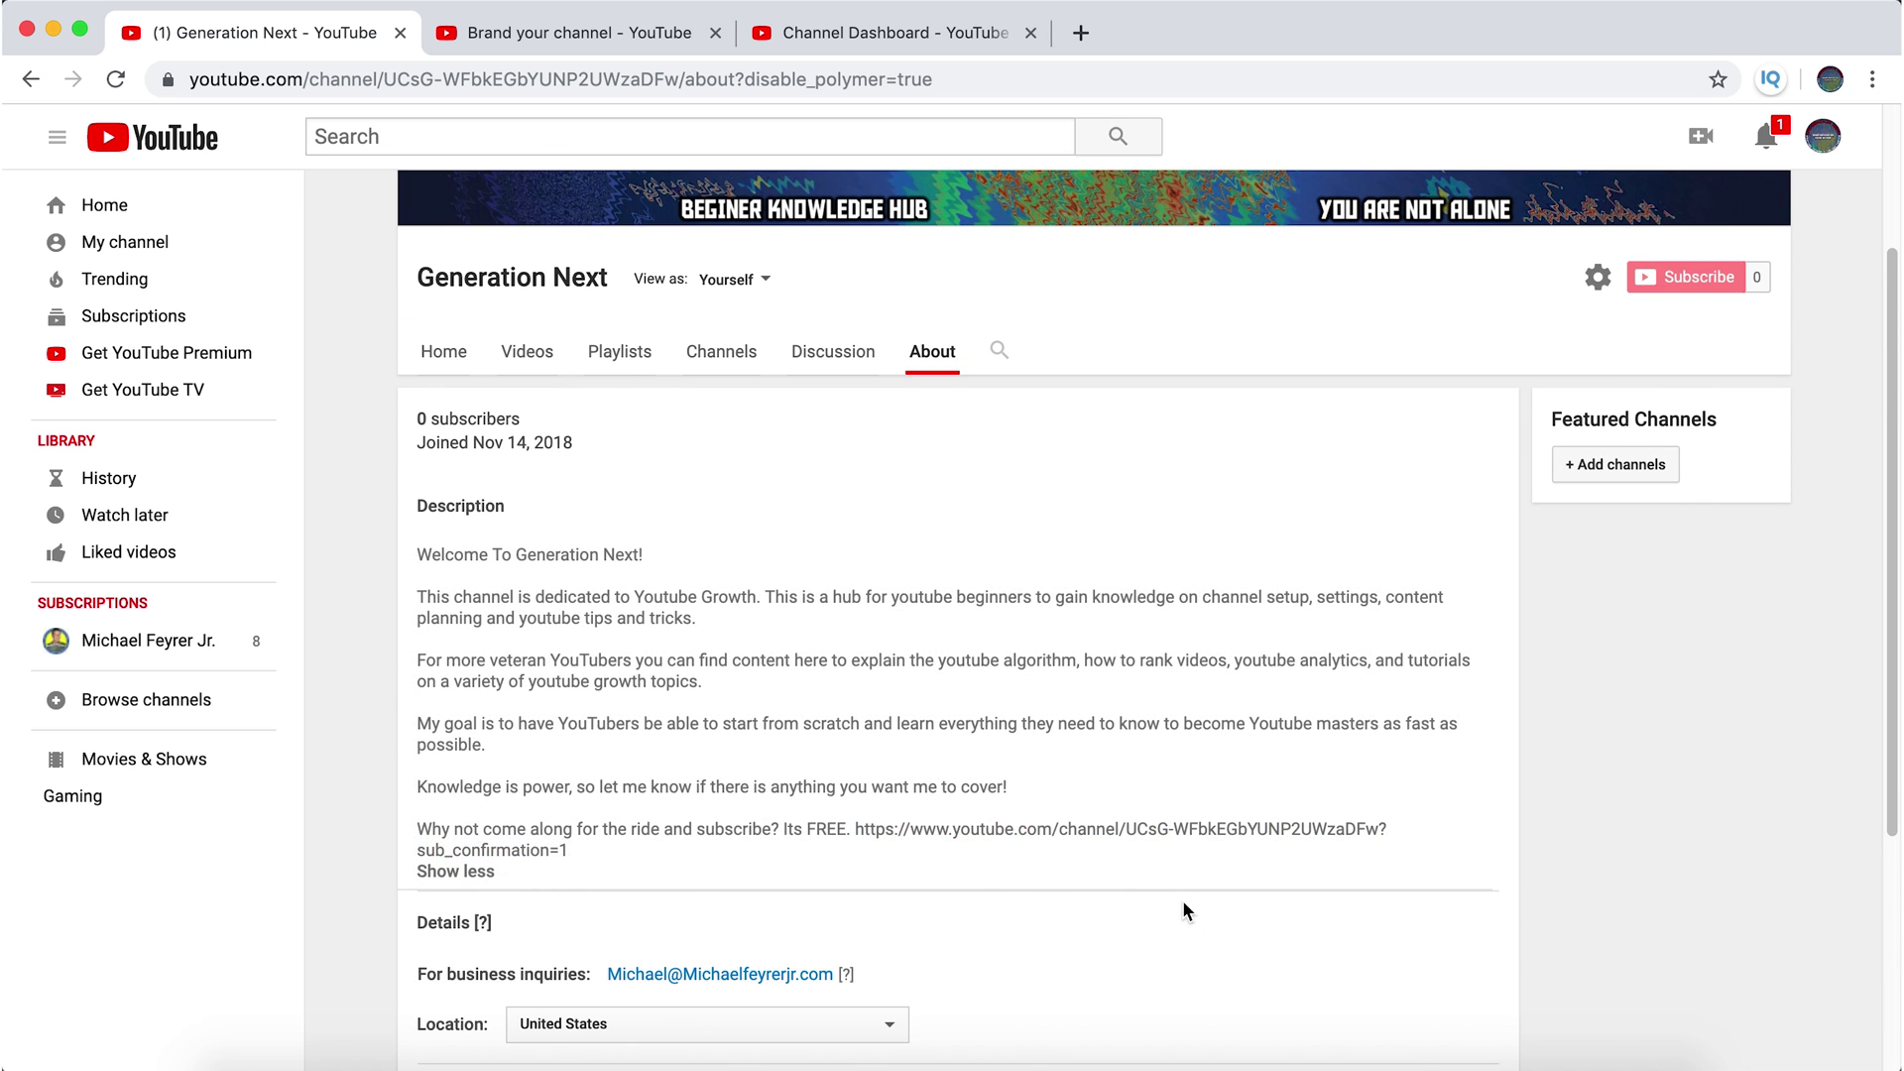
scroll(1090, 863, "down", 4)
left_click(463, 776)
scroll(912, 728, "down", 2)
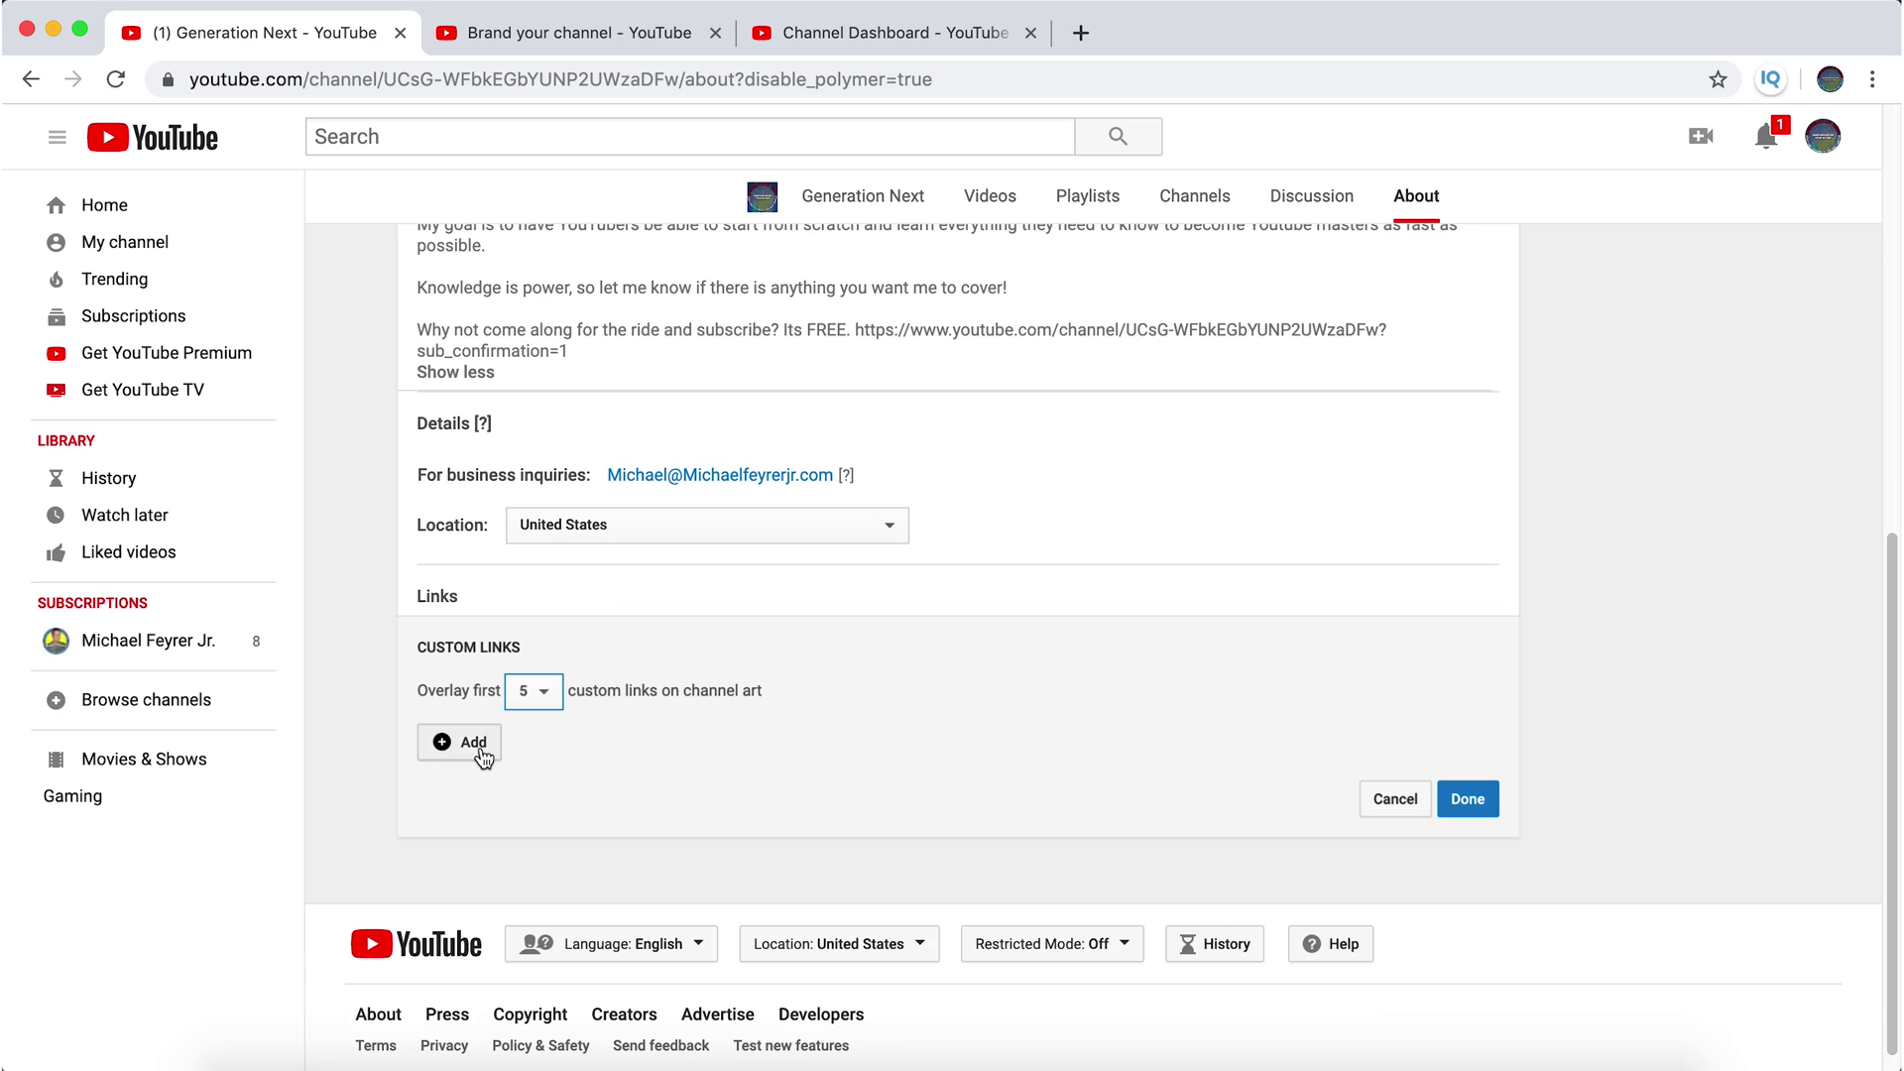
left_click(466, 744)
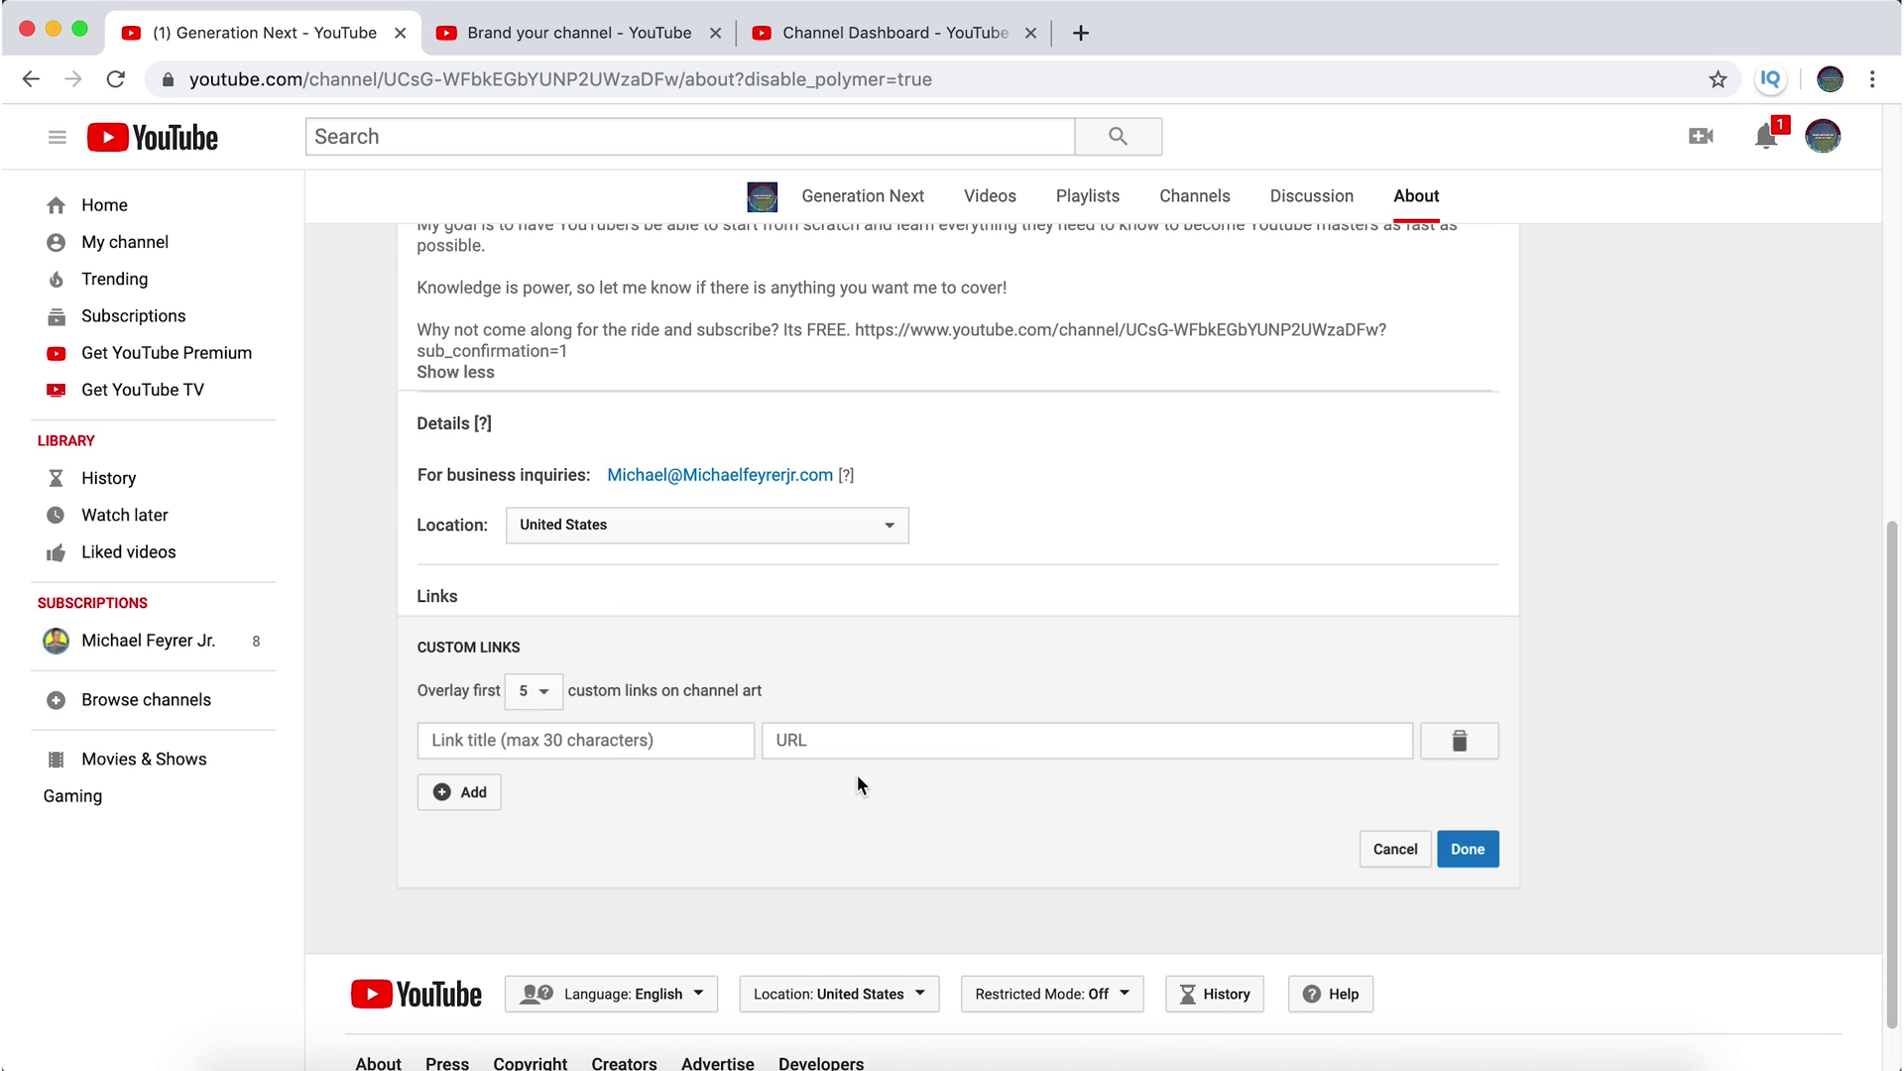
left_click(877, 739)
key("super+v")
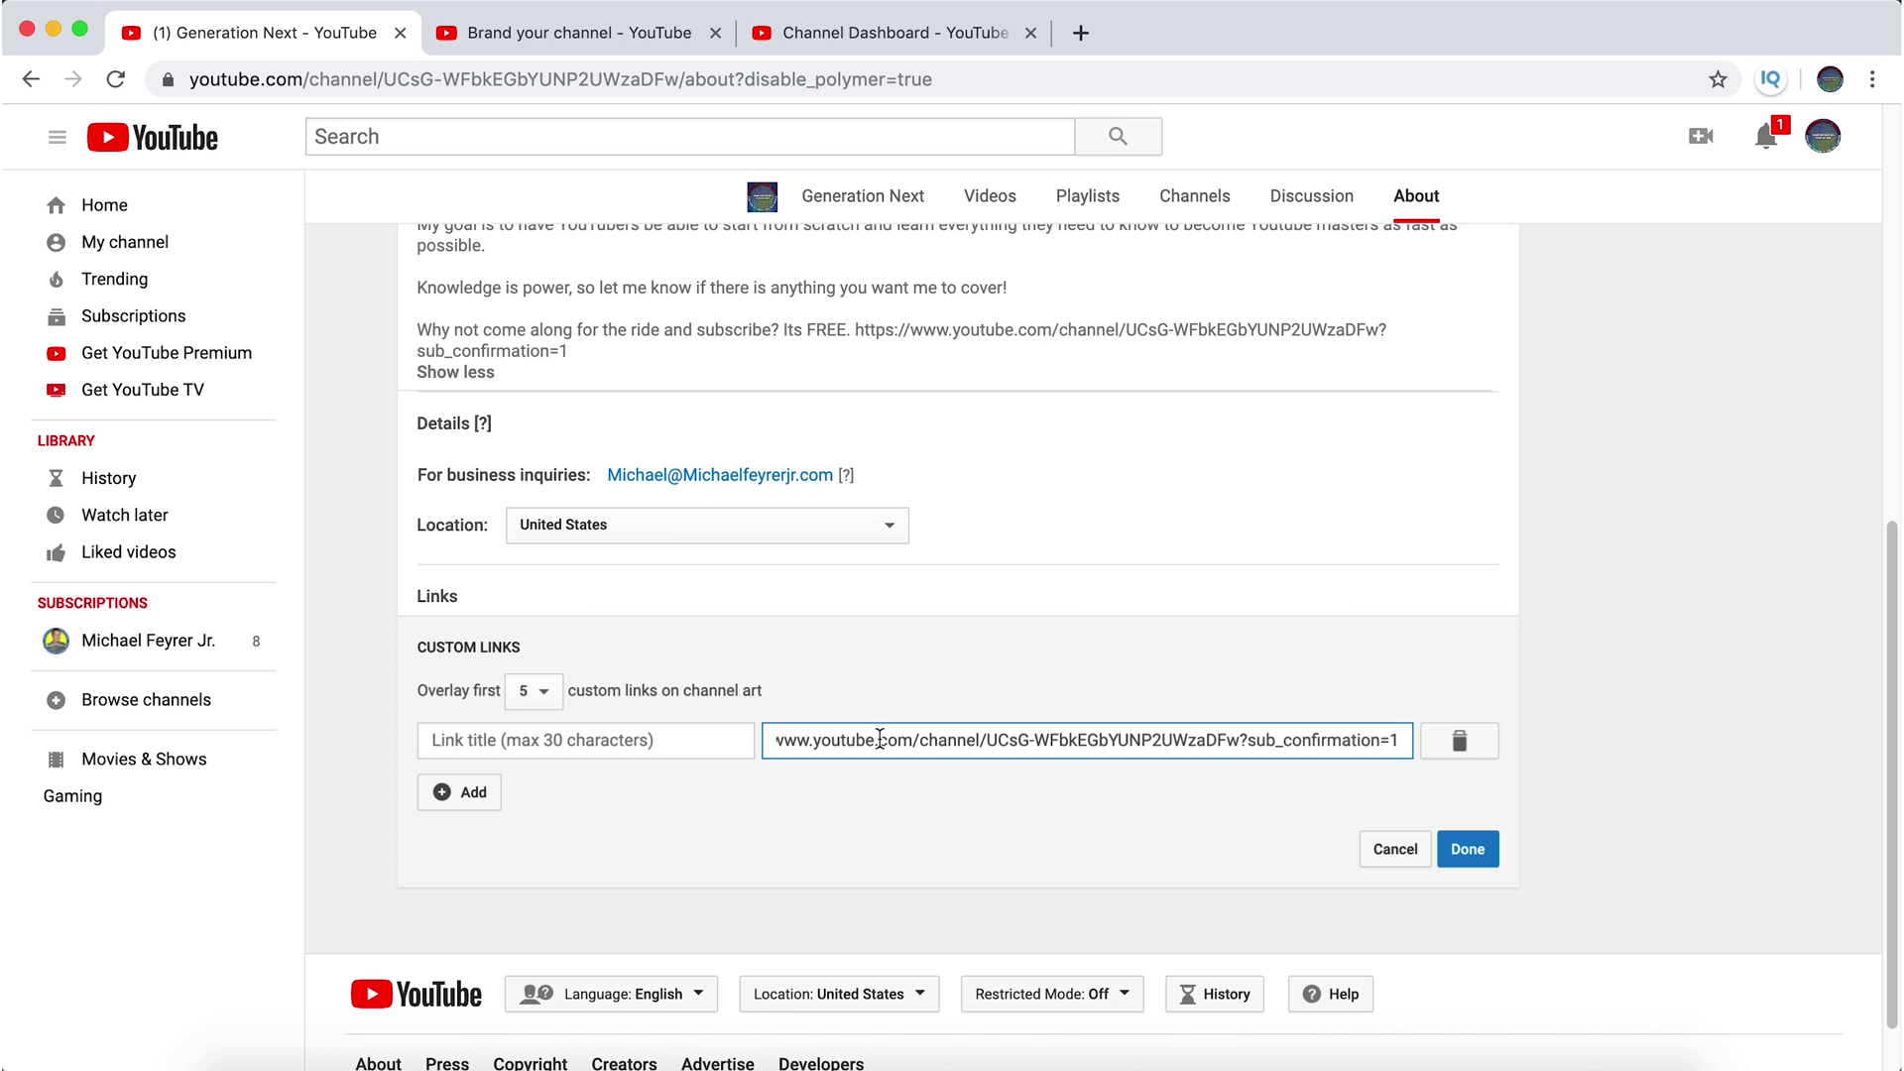
key("shift+Tab")
type("Subscribe")
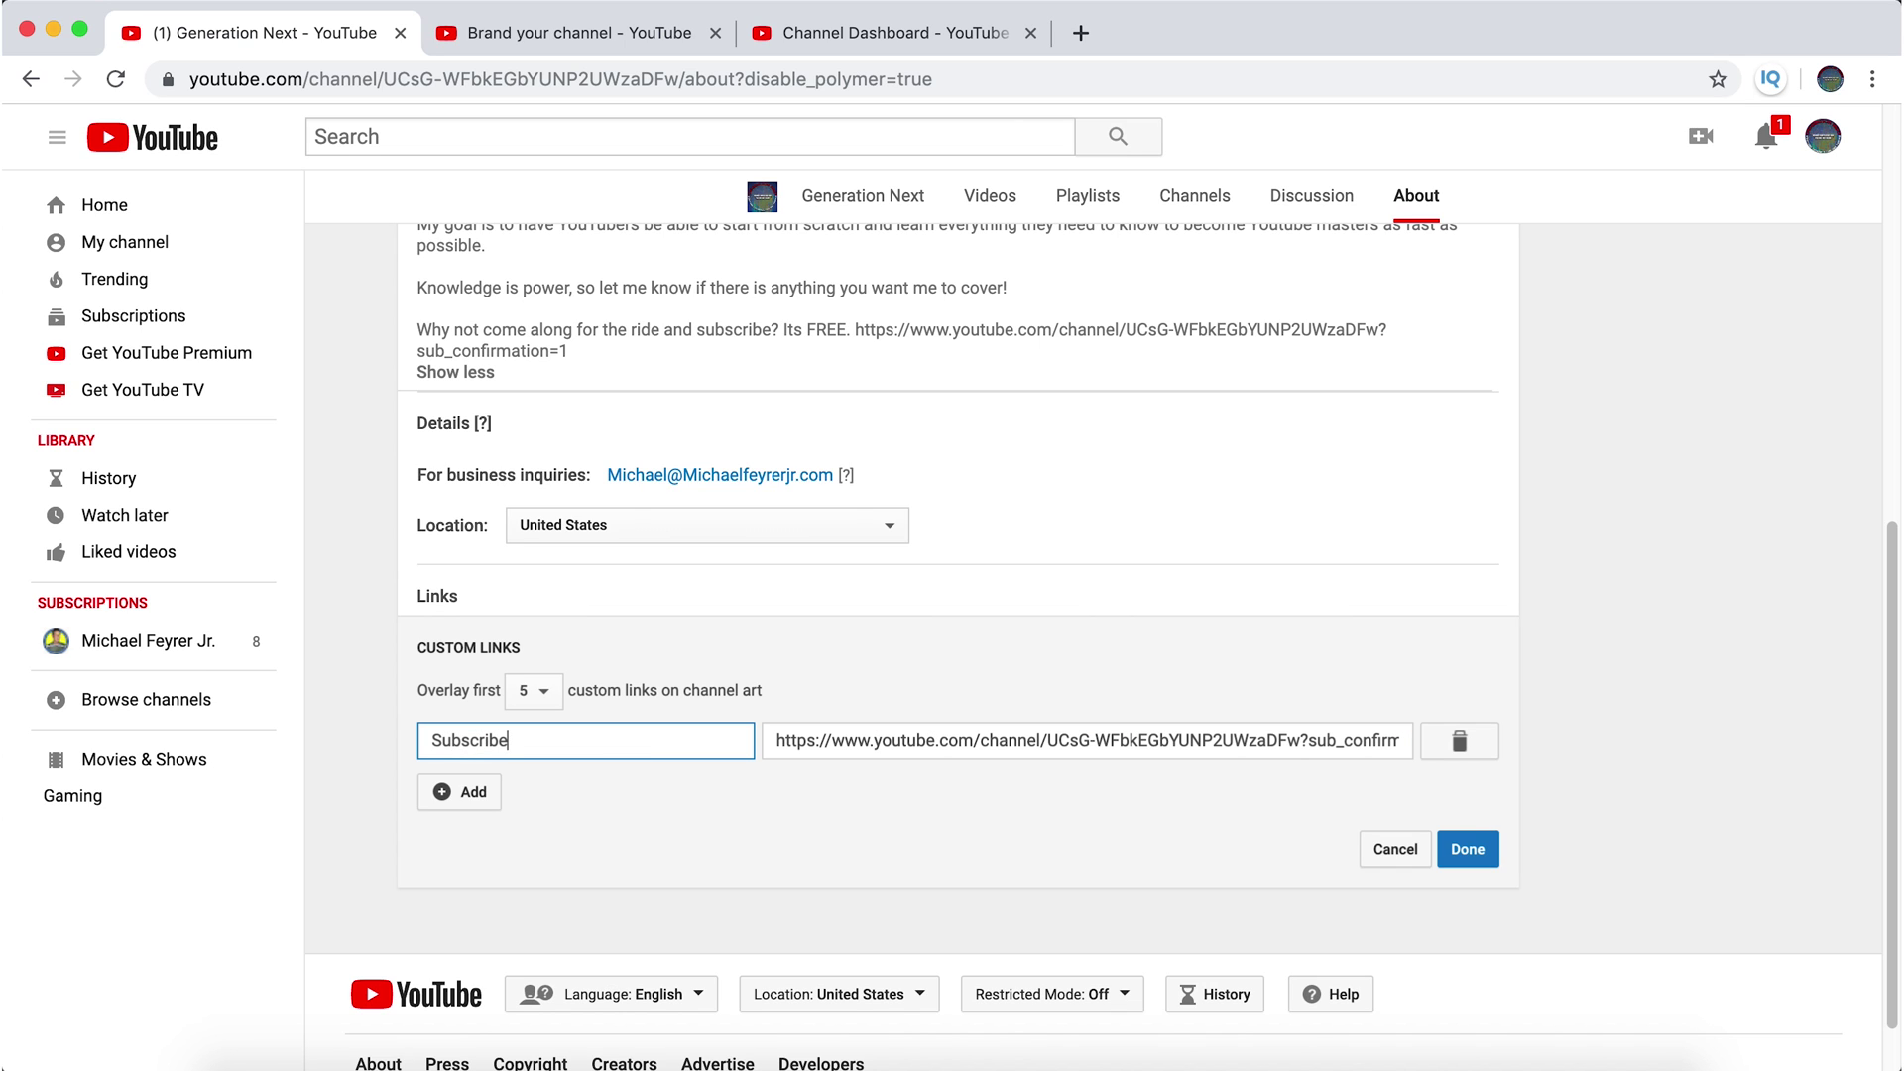
left_click(1468, 849)
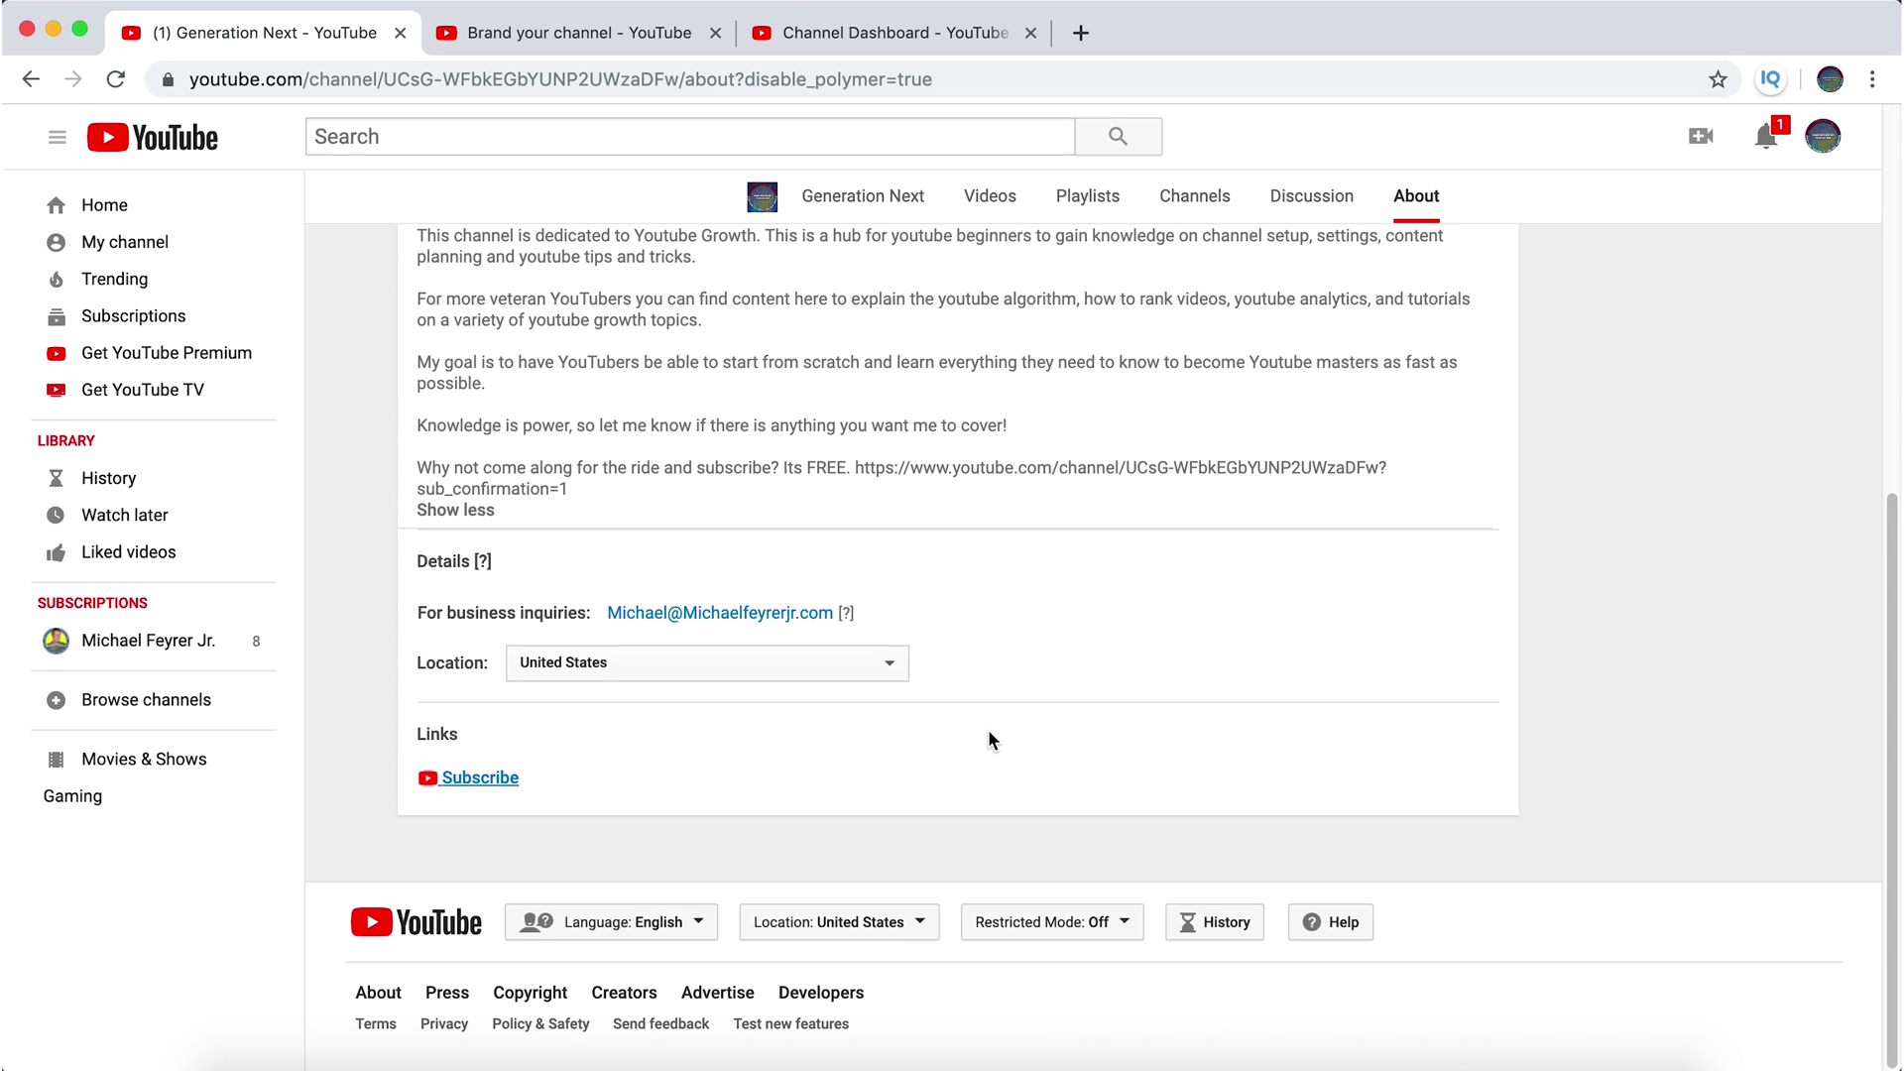
scroll(988, 739, "up", 10)
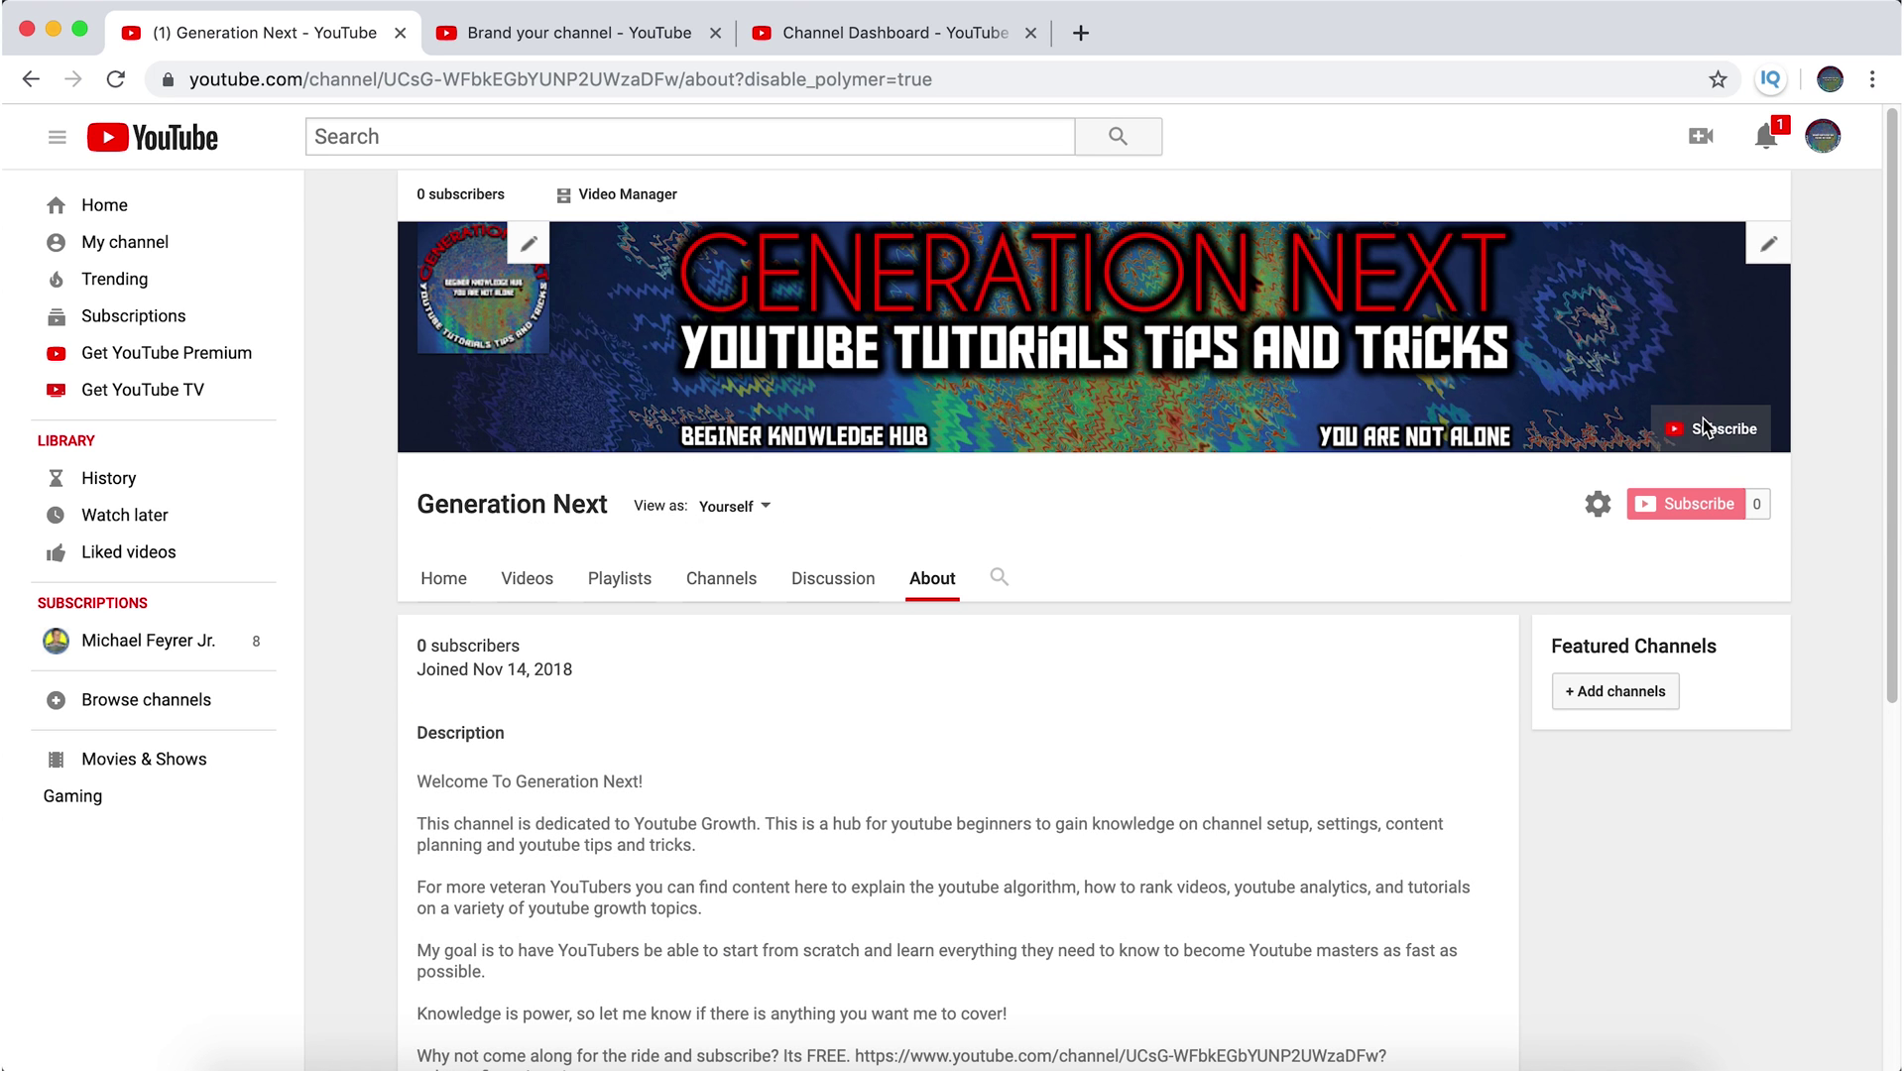
scroll(1252, 772, "down", 5)
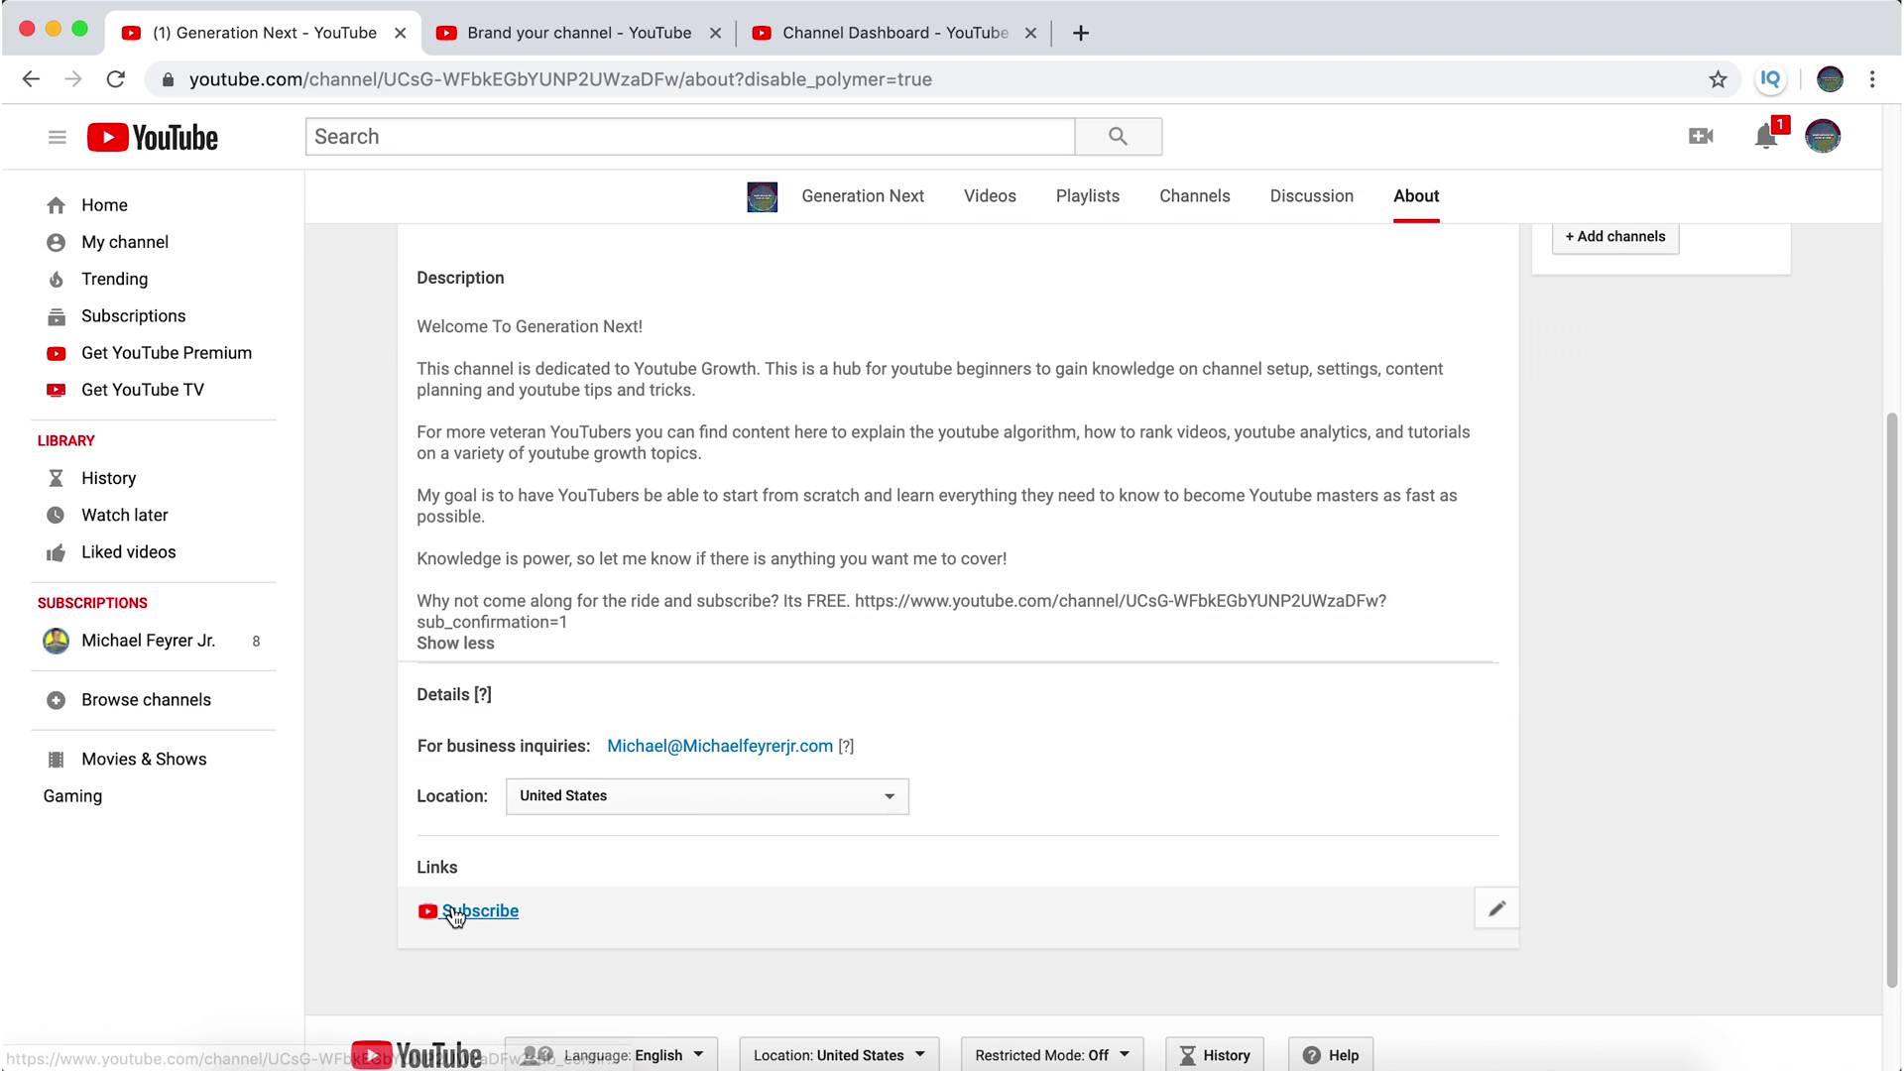